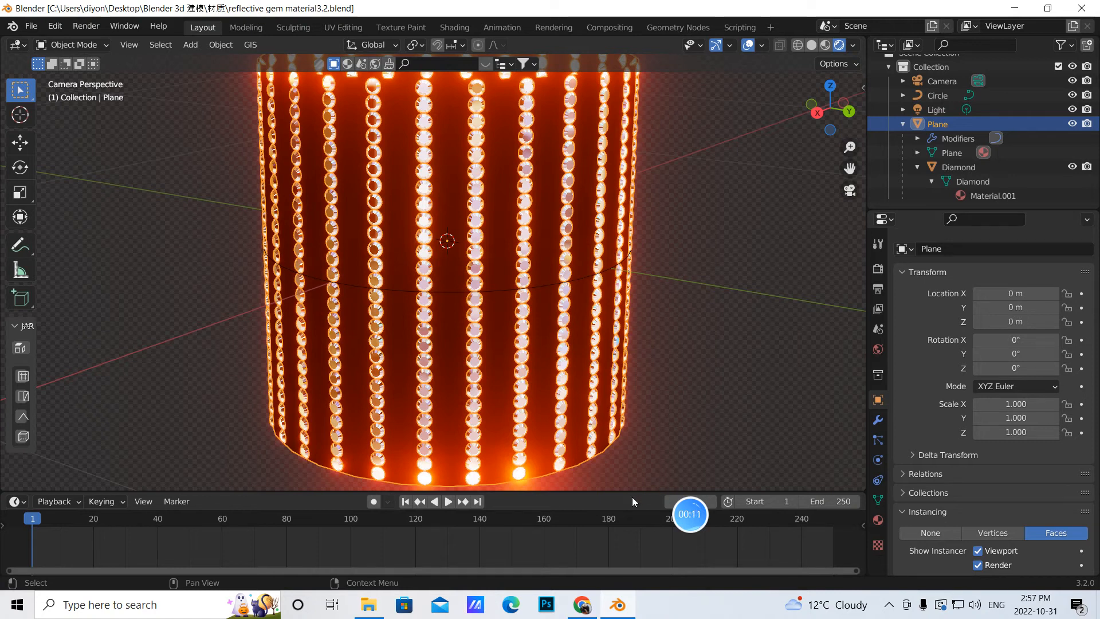
- Examine the diamond-studded cylinder in perspective and camera view, and check the Camera to View lock setting
key("KP_0")
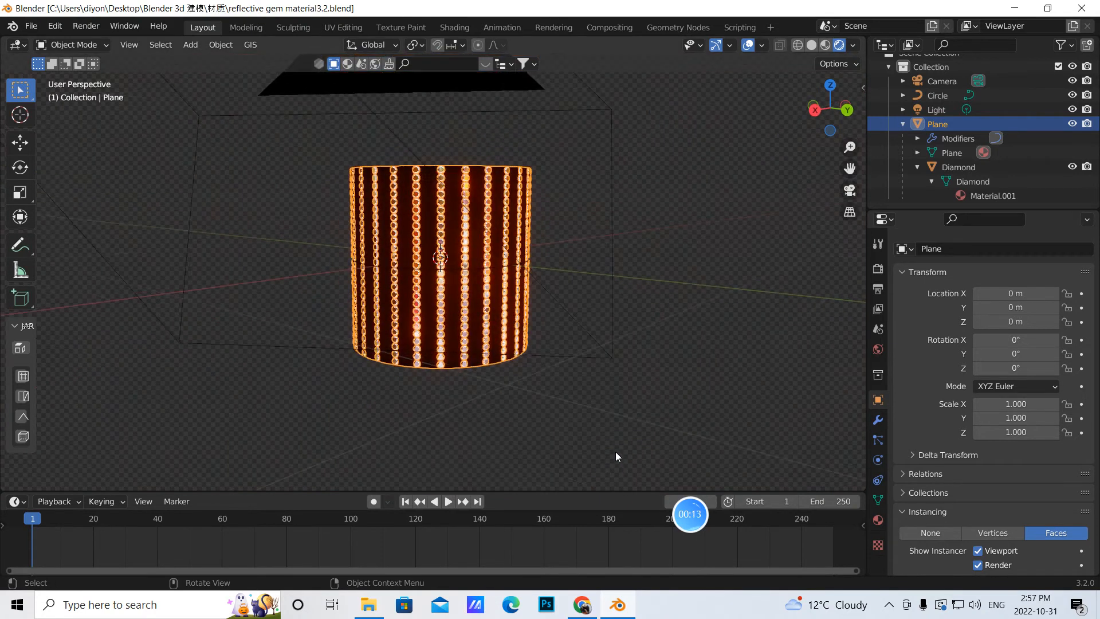
left_click(849, 191)
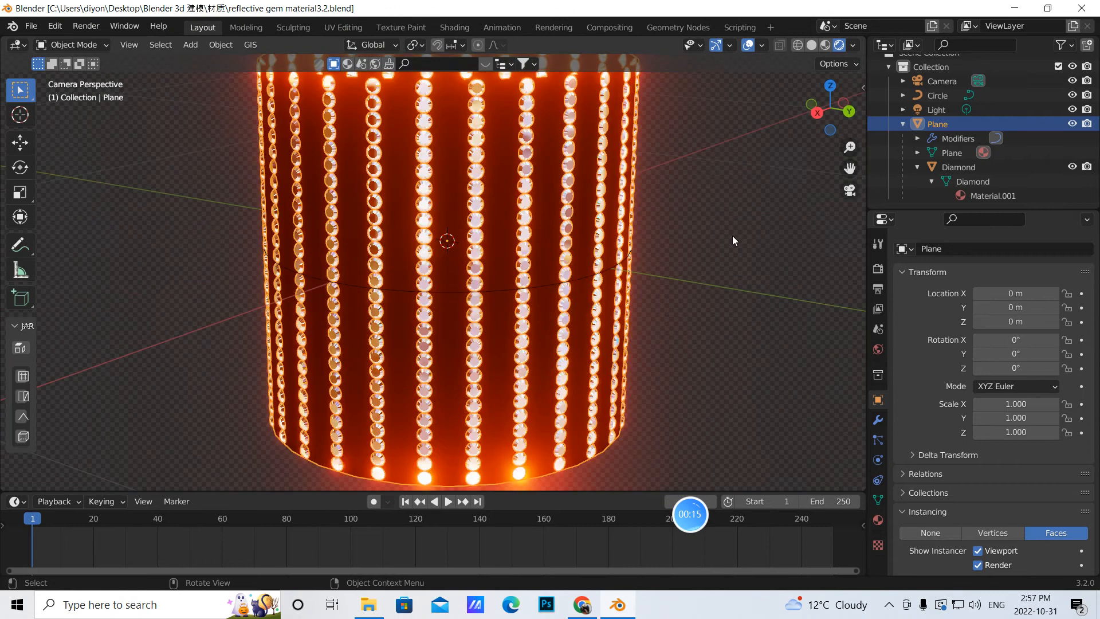
key("n")
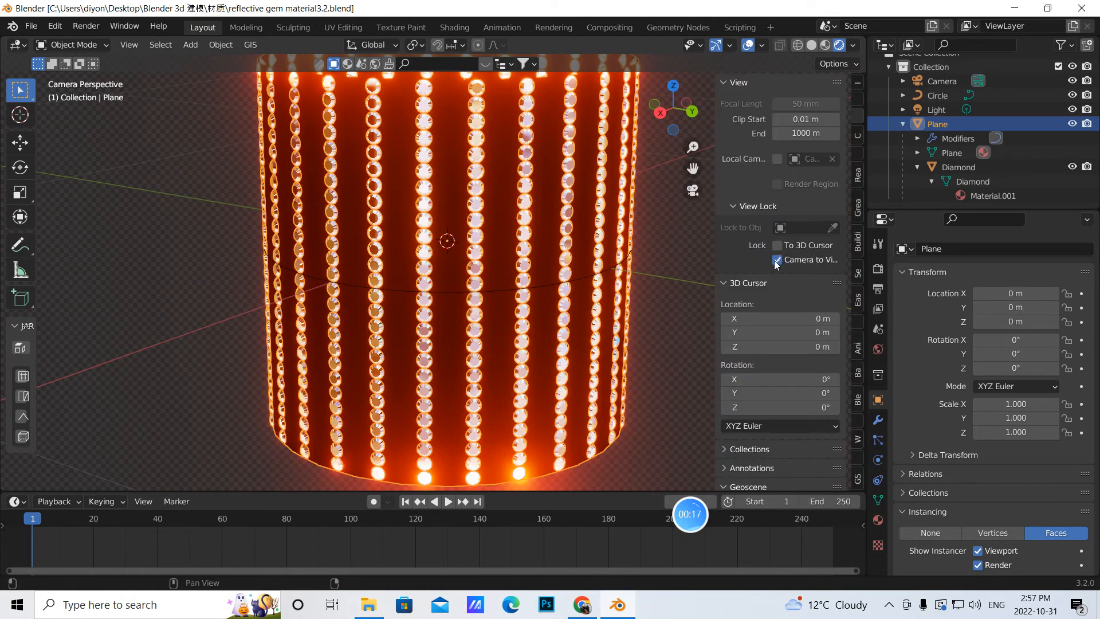
key("n")
key("n")
key("n")
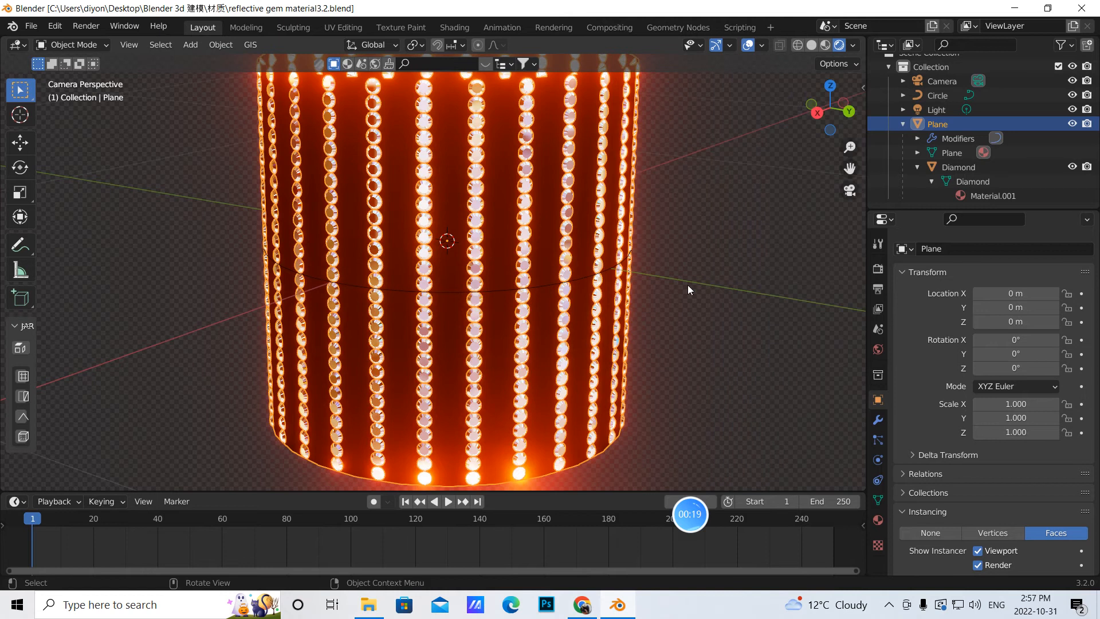
middle_click_drag(652, 315, 570, 309)
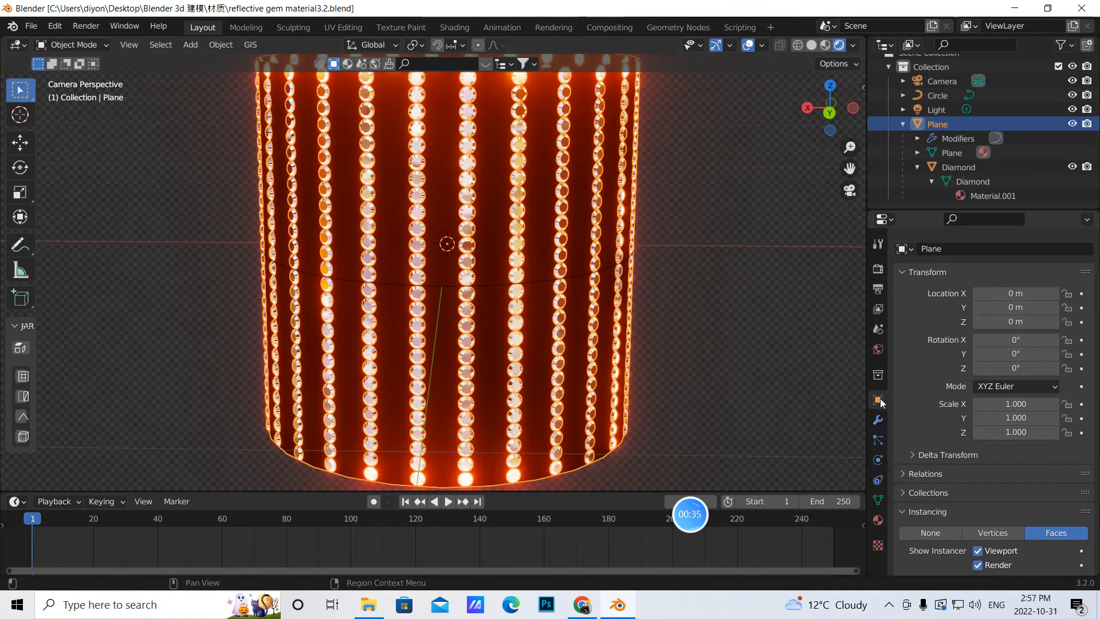
- Try a blue Bloom color with hue 0.660 and saturation 0.992 on the cylinder, viewing it from another side
left_click(878, 268)
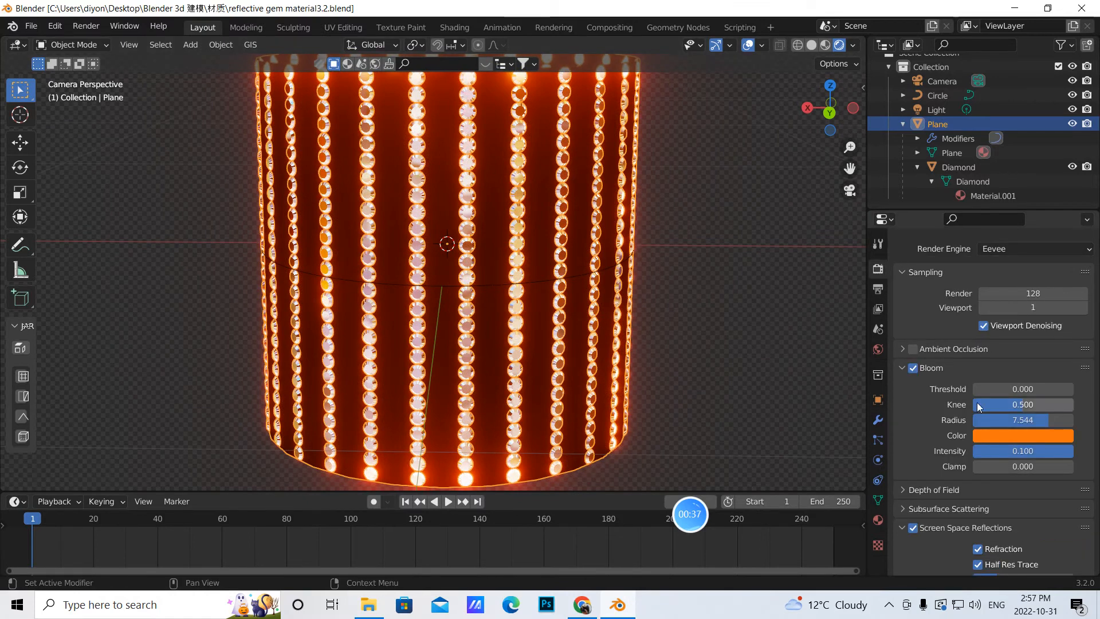
left_click(1004, 435)
left_click(1037, 267)
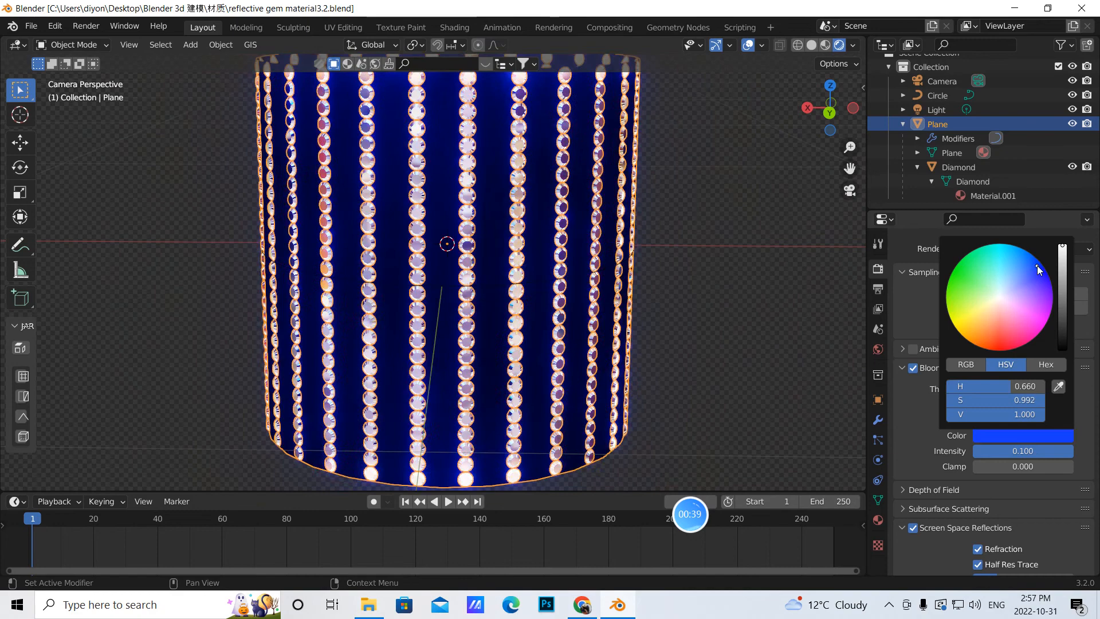
mouse_move(578, 368)
middle_mouse_down()
mouse_move(491, 381)
mouse_move(393, 351)
mouse_move(585, 360)
middle_mouse_up()
middle_click_drag(664, 362, 621, 350)
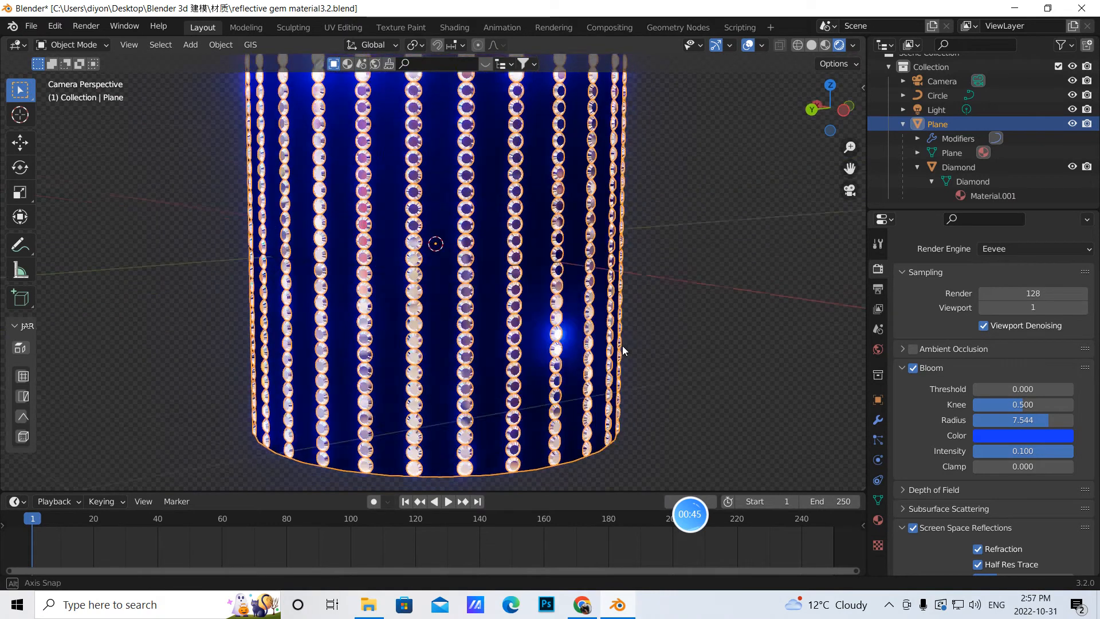
- Try another shade for the Bloom color, and undo the color changes back to orange
left_click(993, 437)
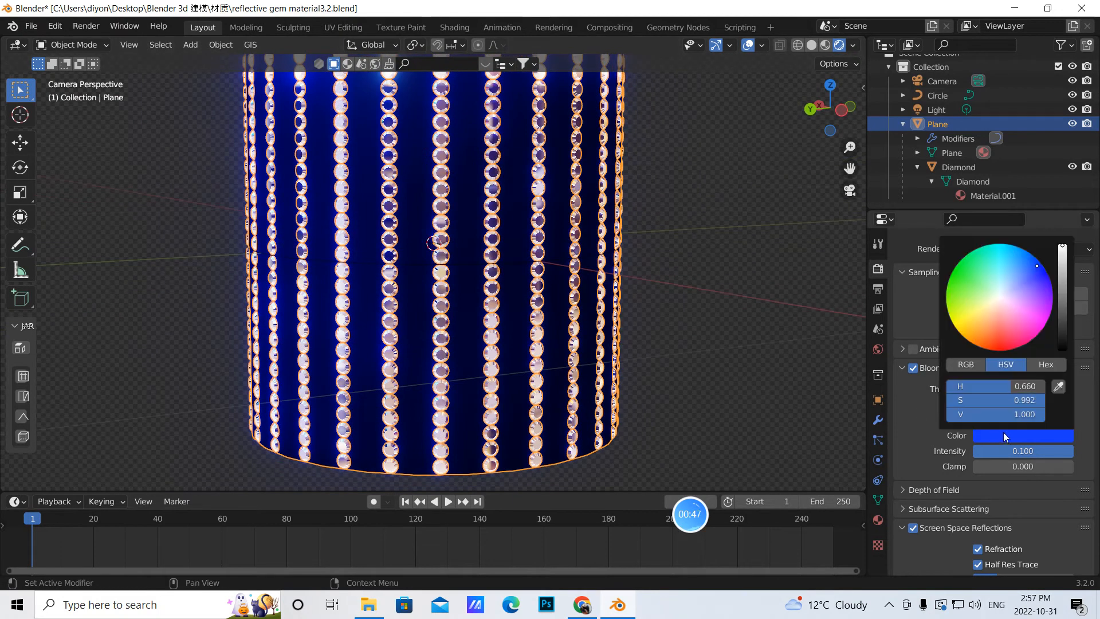
left_click(1028, 266)
middle_click_drag(669, 352, 700, 452)
key("ctrl+z")
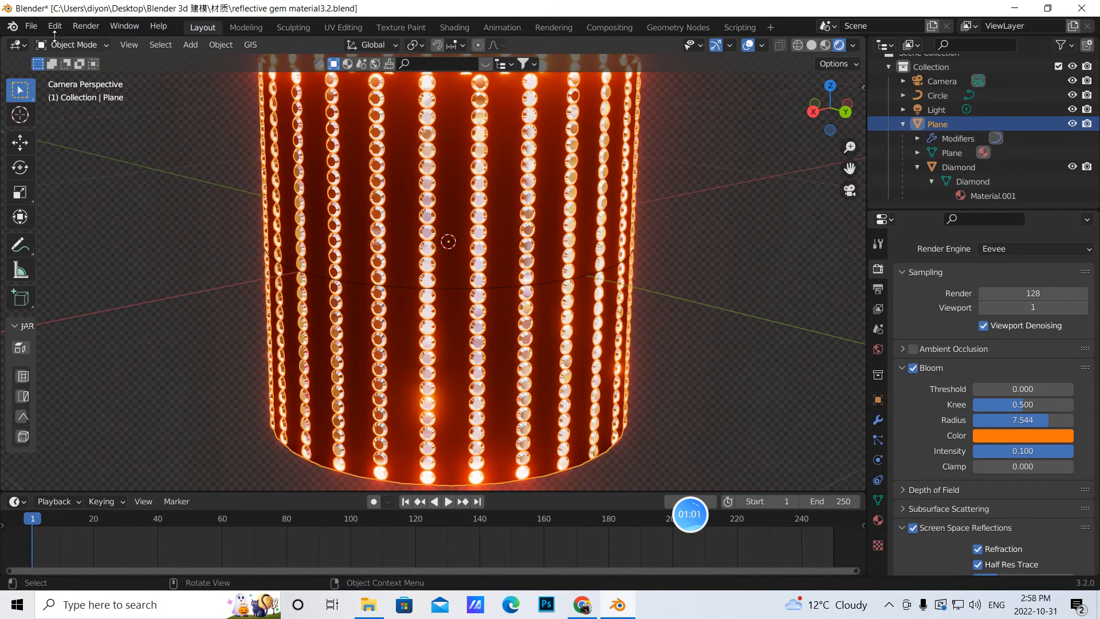
- Start a new scene without saving changes to the gem file, and delete the default cube
left_click(29, 29)
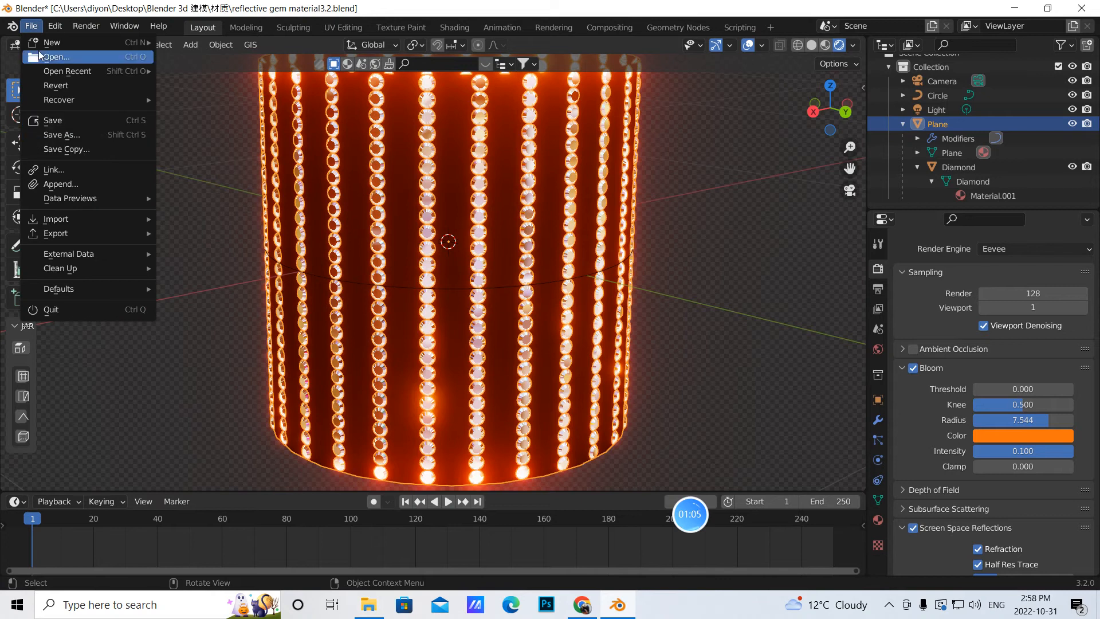
mouse_move(117, 42)
left_click(191, 42)
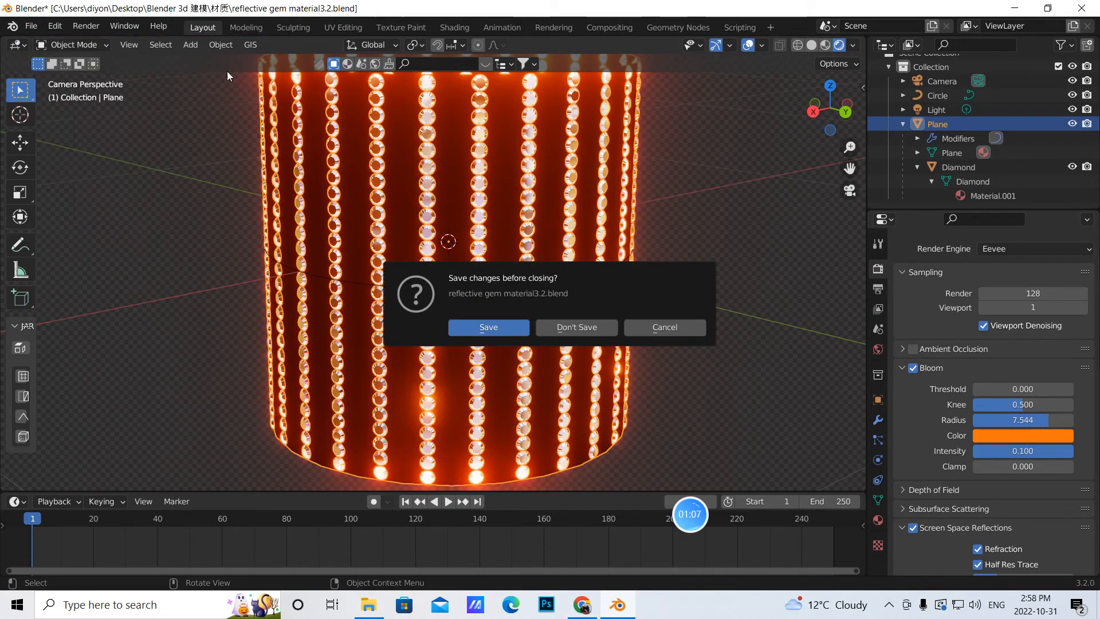
left_click(576, 328)
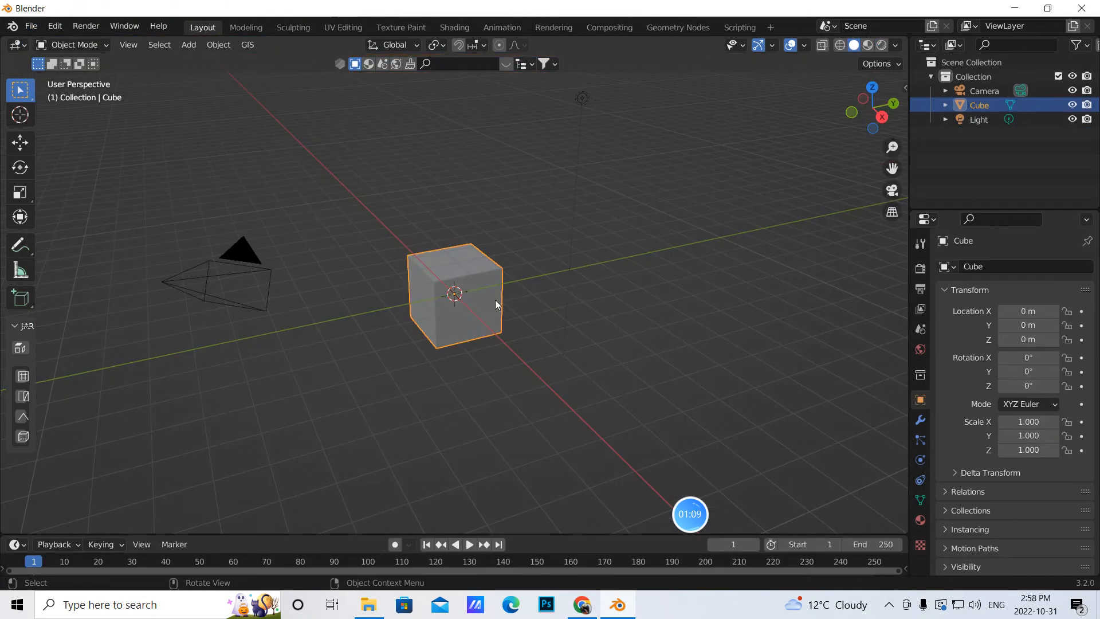
key("Delete")
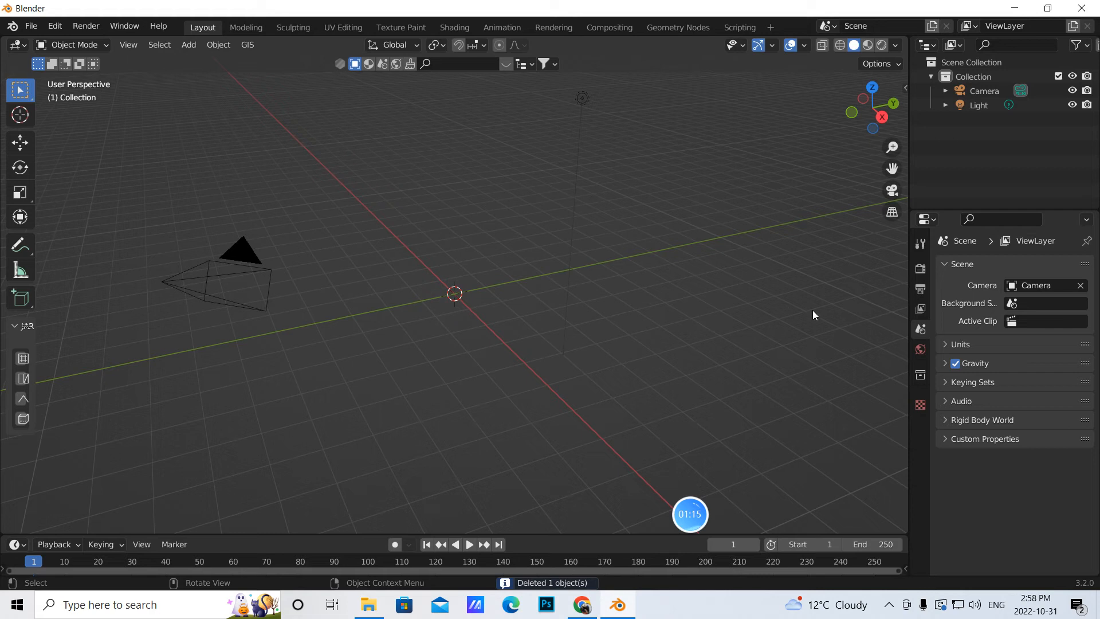
- Set the Eevee sampling to 128 render samples and 1 viewport sample
left_click(921, 268)
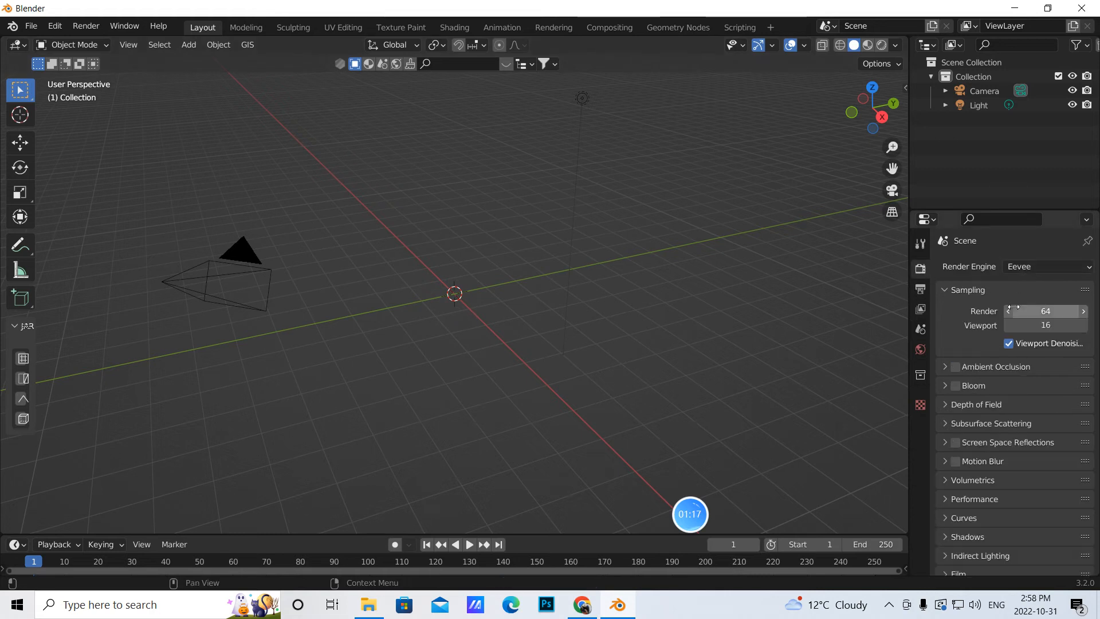
left_click(1013, 309)
key("BackSpace")
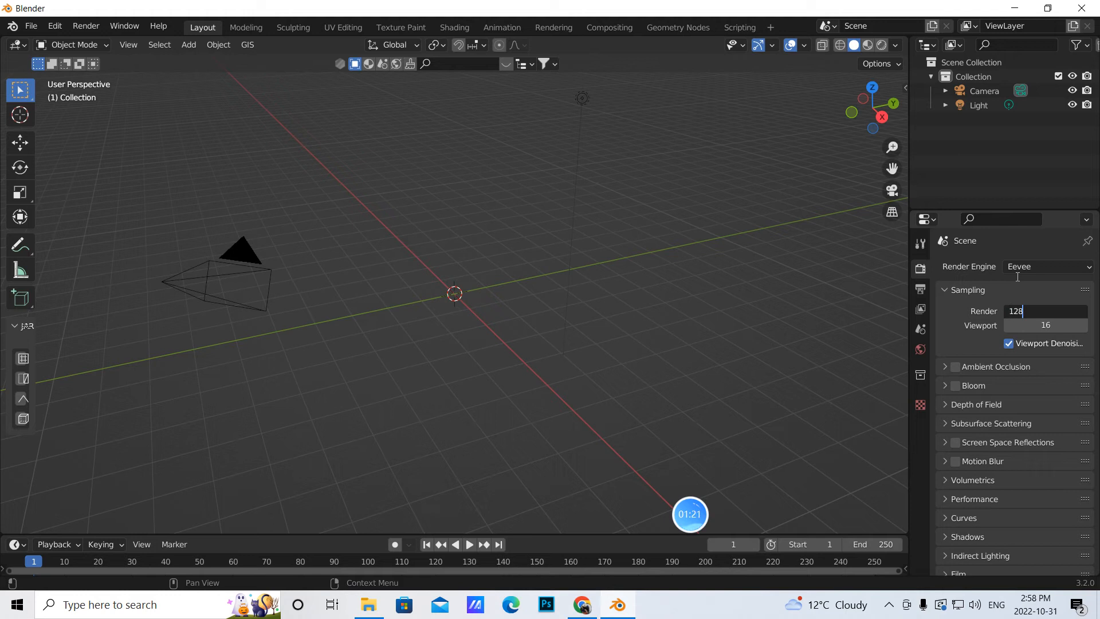
type("128")
left_click(1031, 324)
key("BackSpace")
type("1")
key("Return")
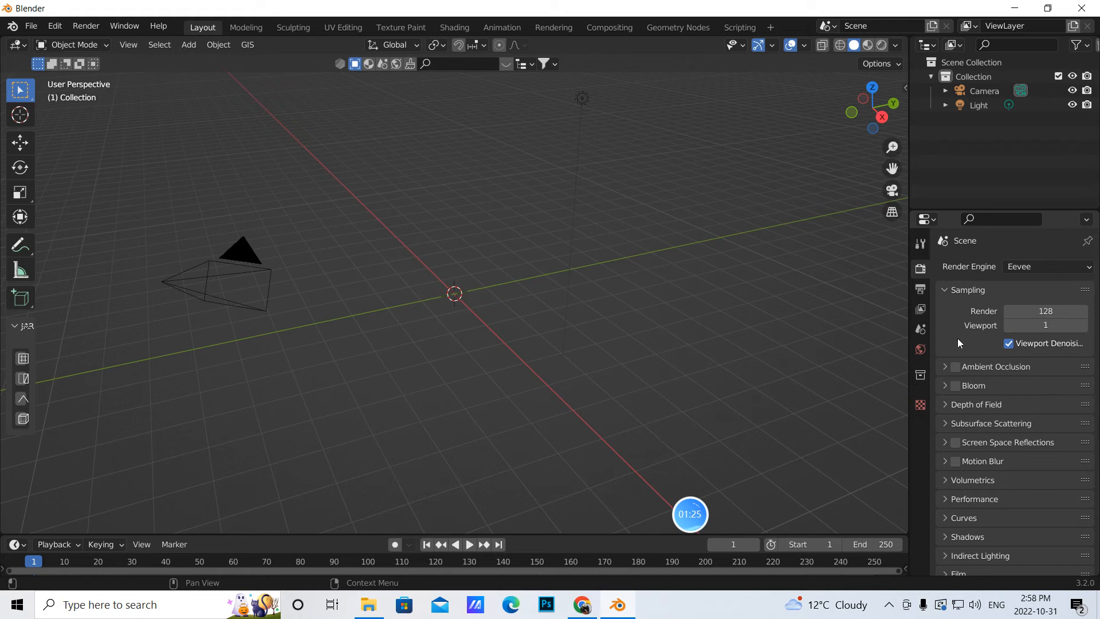
- Enable Bloom in the Eevee render settings with a threshold of 0 and a radius of 3.813
left_click(955, 386)
left_click(944, 386)
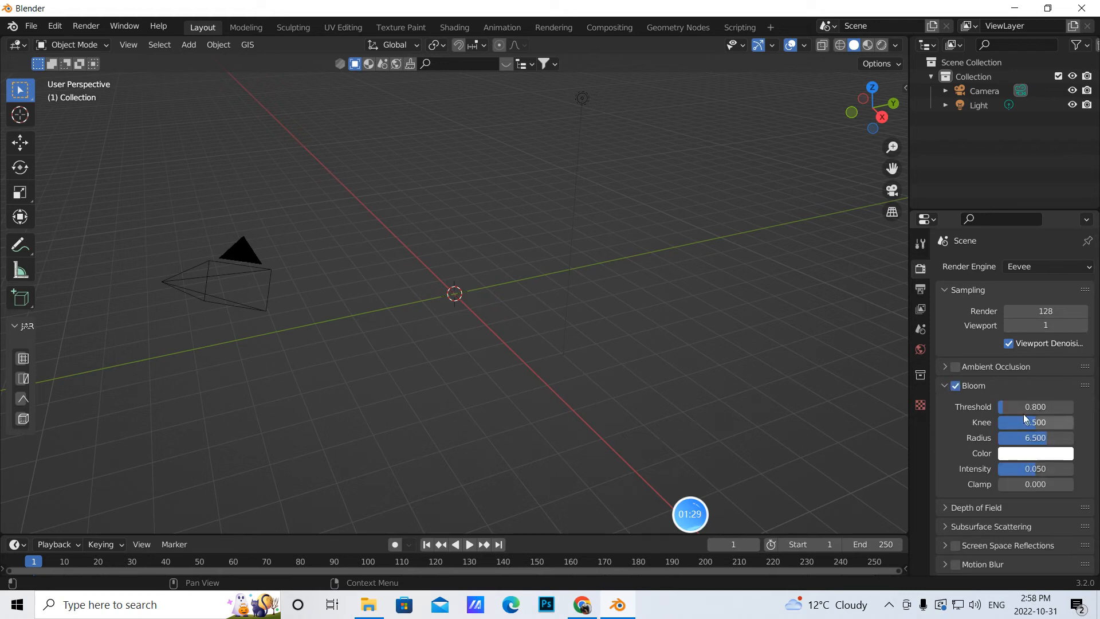
left_click_drag(1023, 408, 1000, 408)
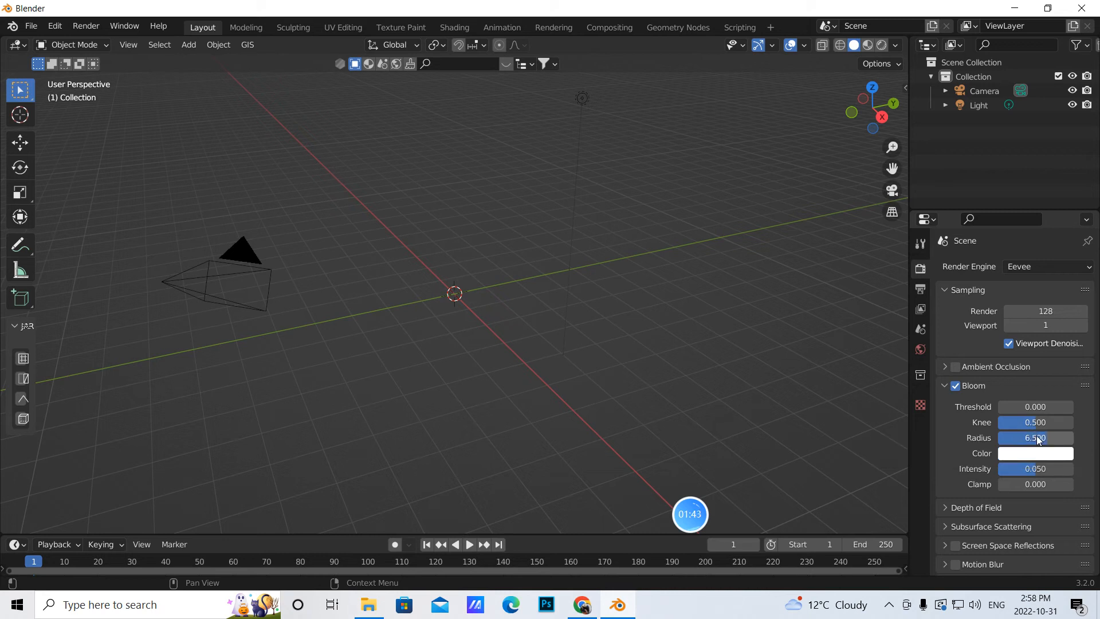
left_click(1029, 437)
key("BackSpace")
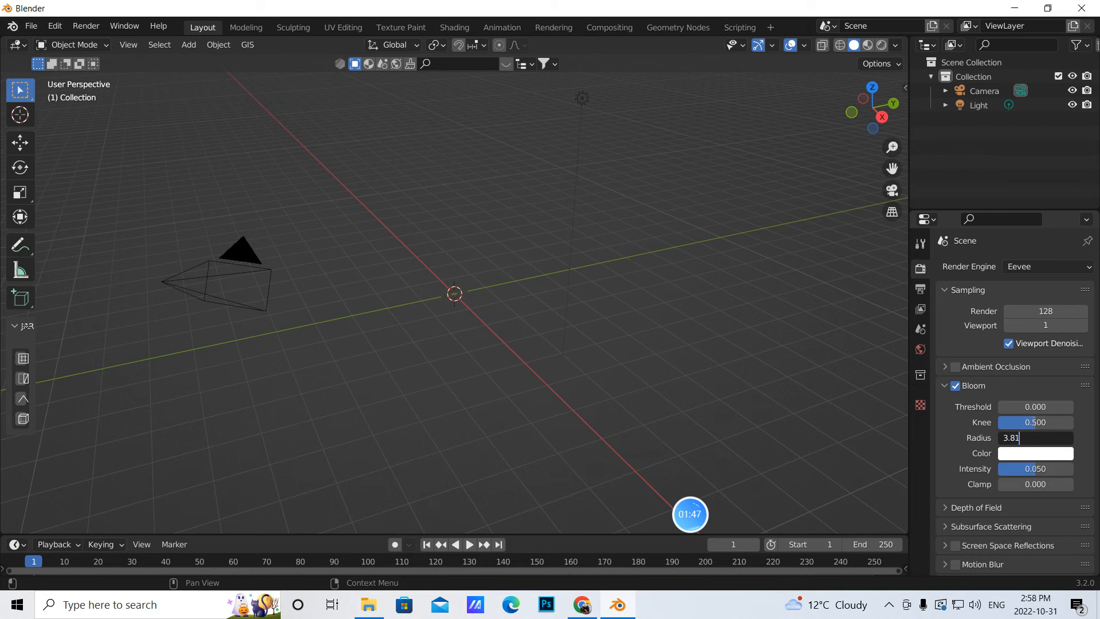
key("Return")
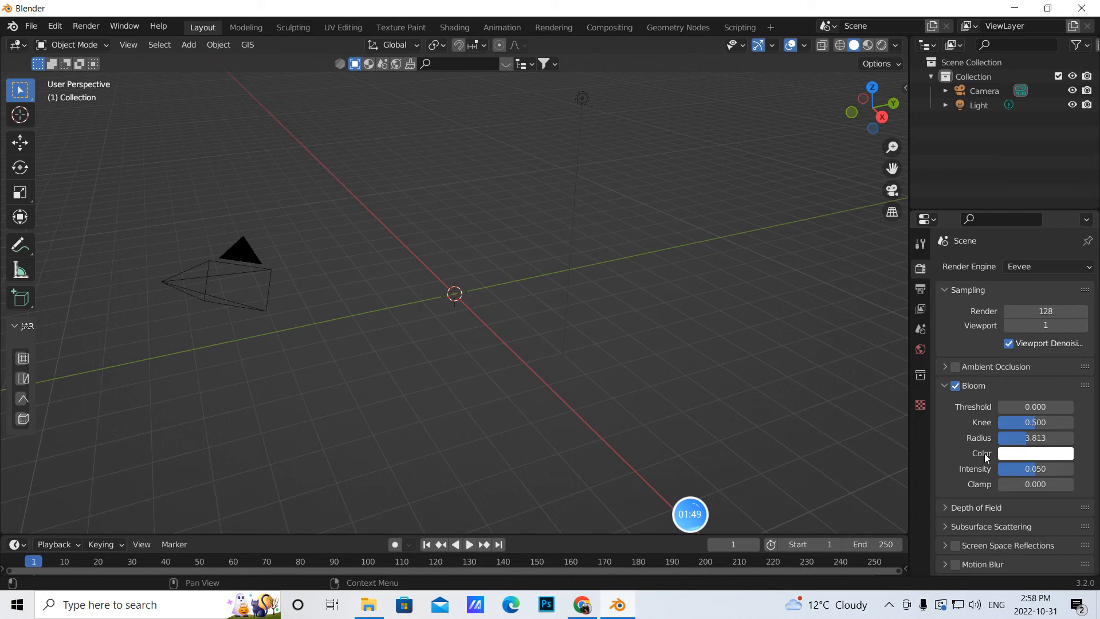
- Set the Bloom color to orange with hue 0.030 and saturation 0.990, and its intensity to 0.1
left_click(1022, 454)
left_click(978, 358)
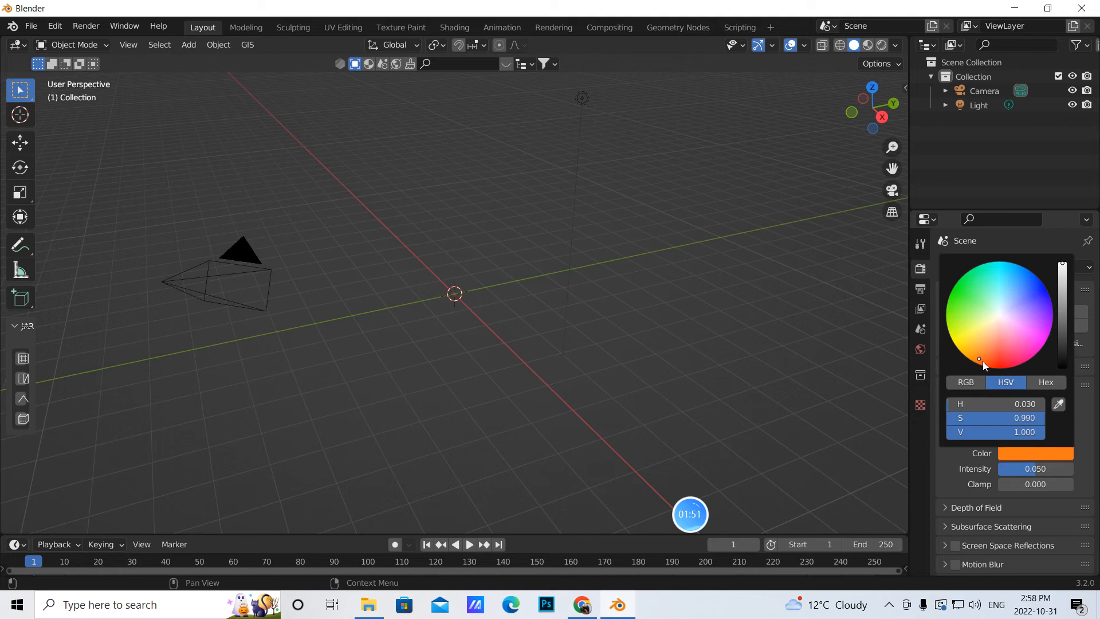
left_click(1018, 469)
type("0.1")
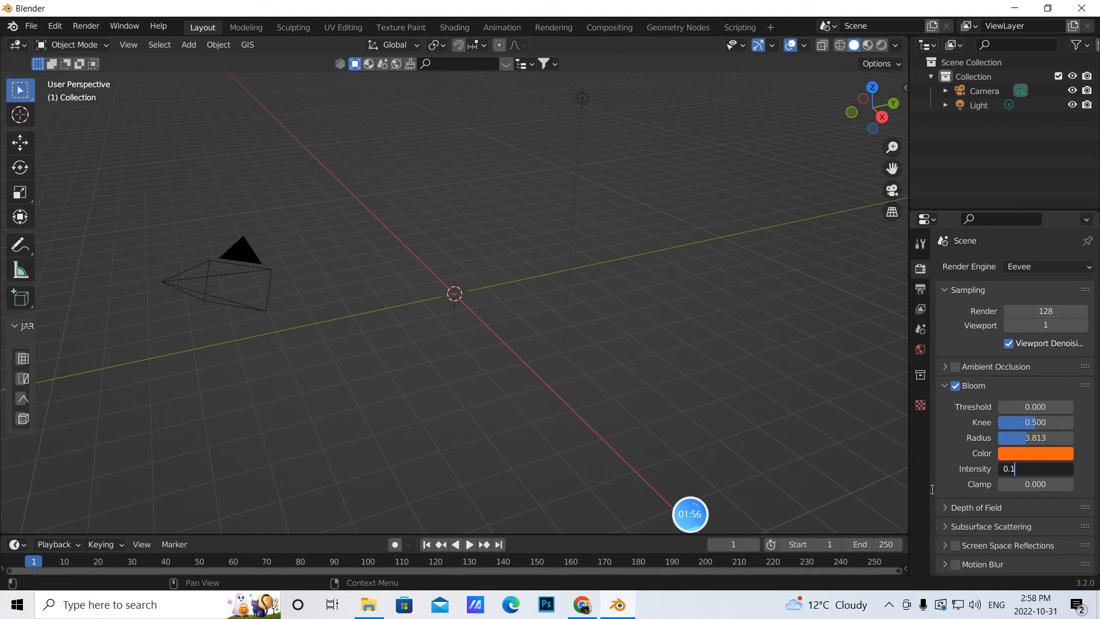
key("Return")
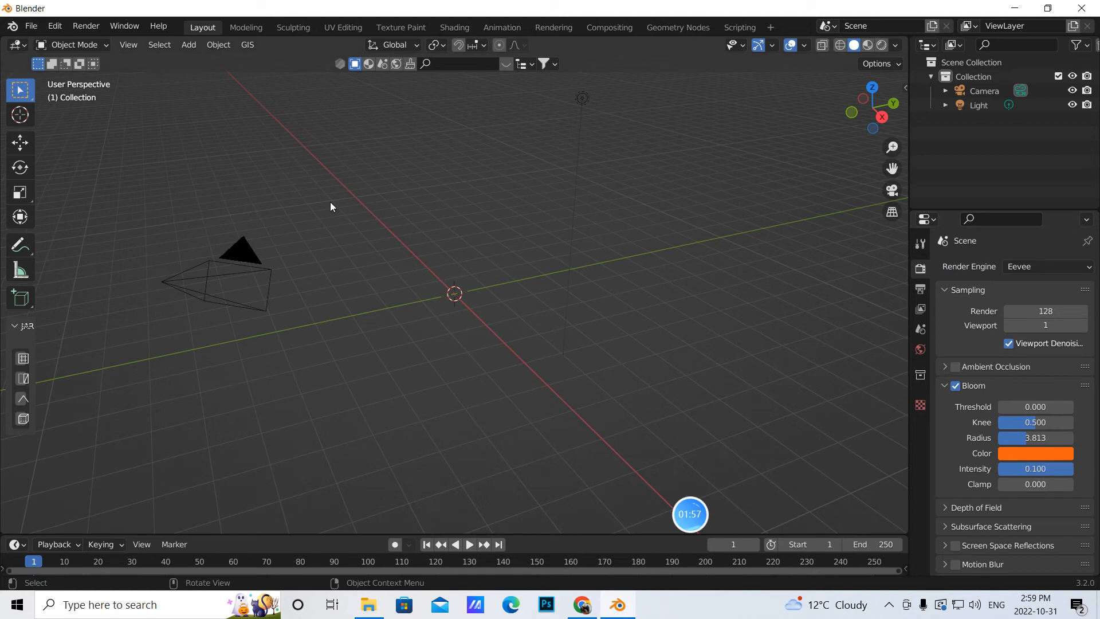
- Switch the interface language to Simplified Chinese in the Preferences and close them
left_click(81, 32)
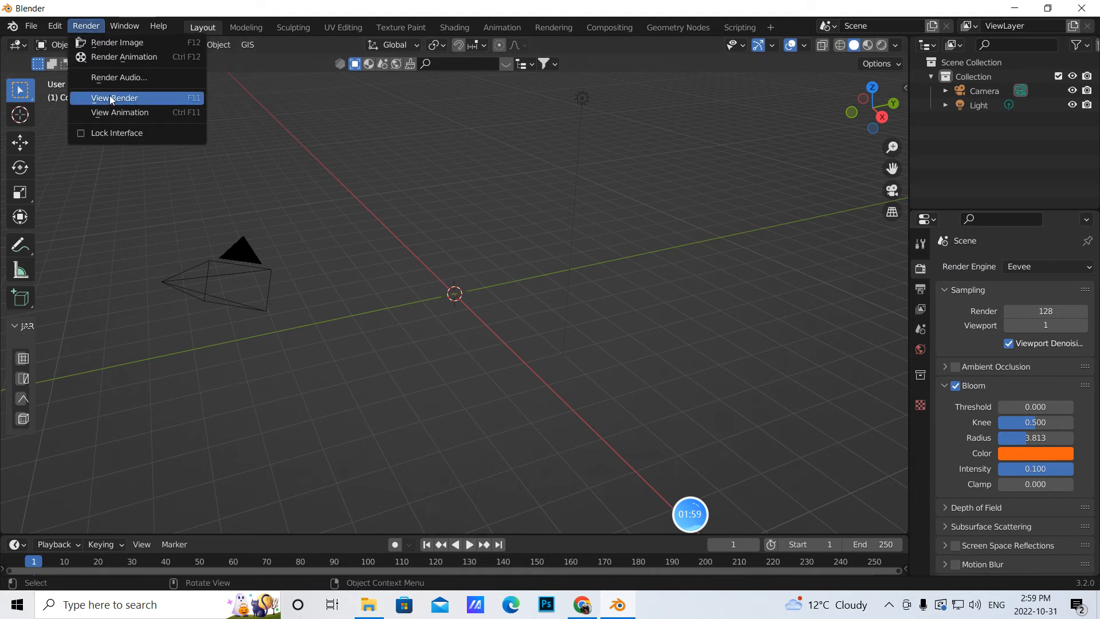
left_click(57, 25)
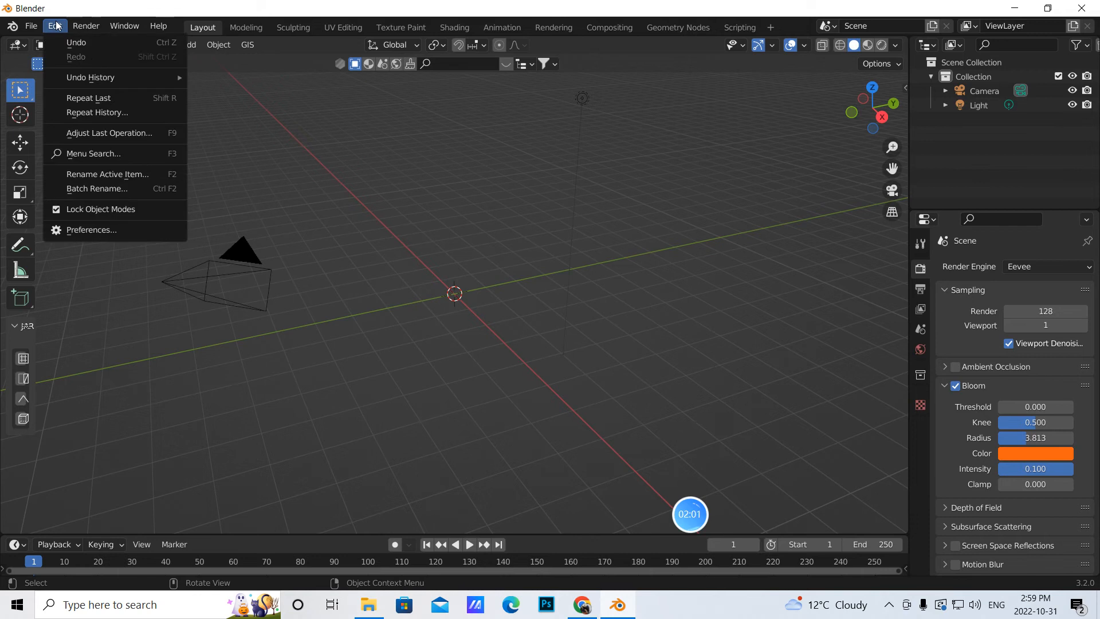
left_click(100, 227)
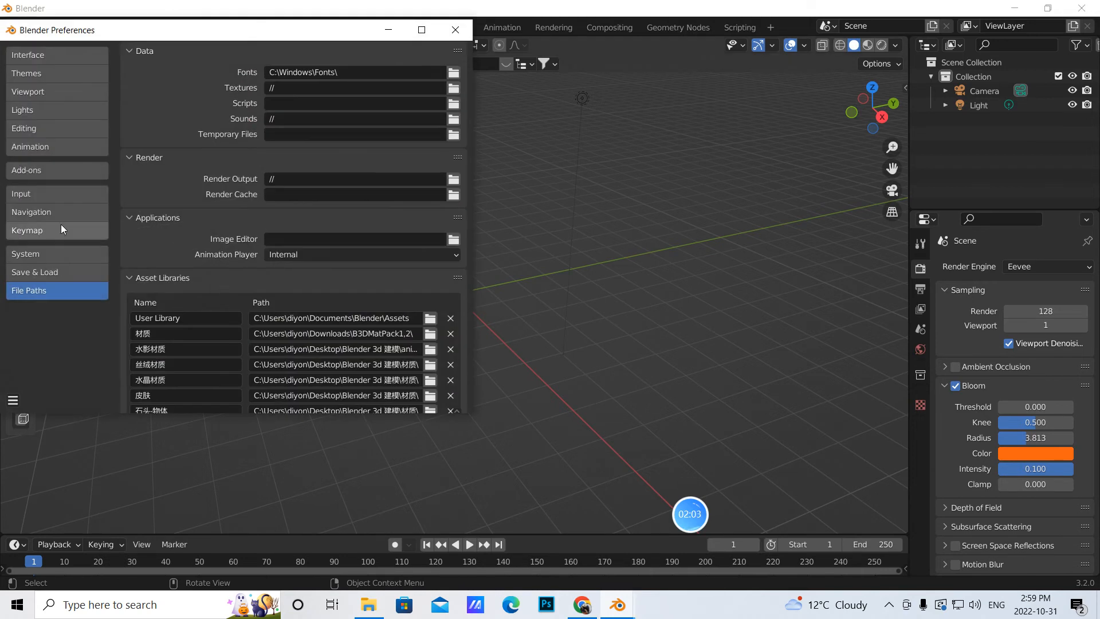
left_click(34, 54)
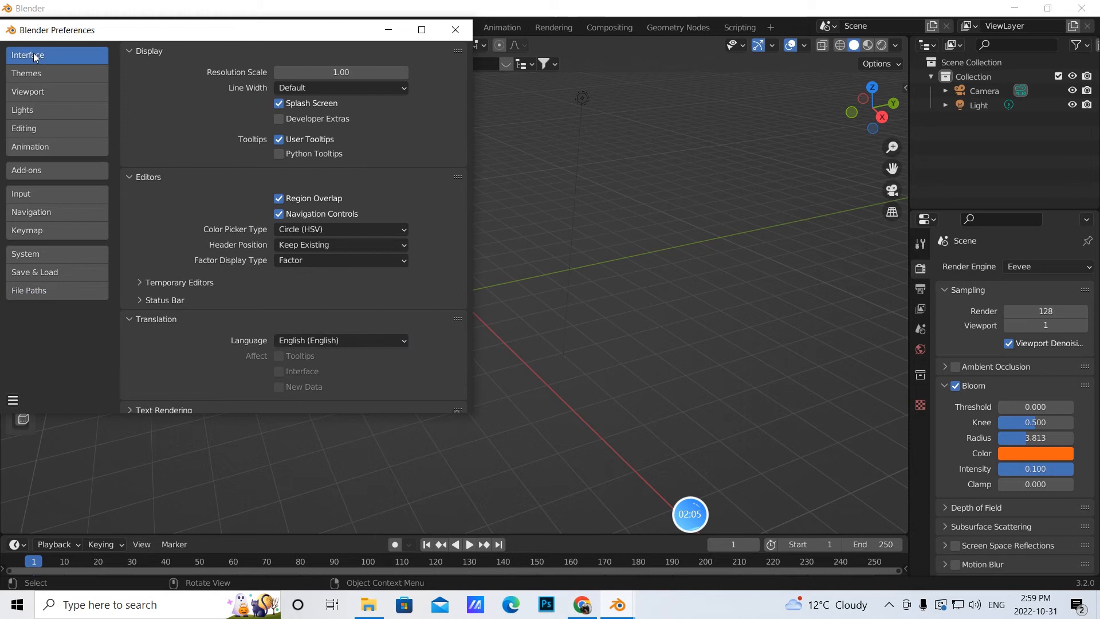
left_click(402, 341)
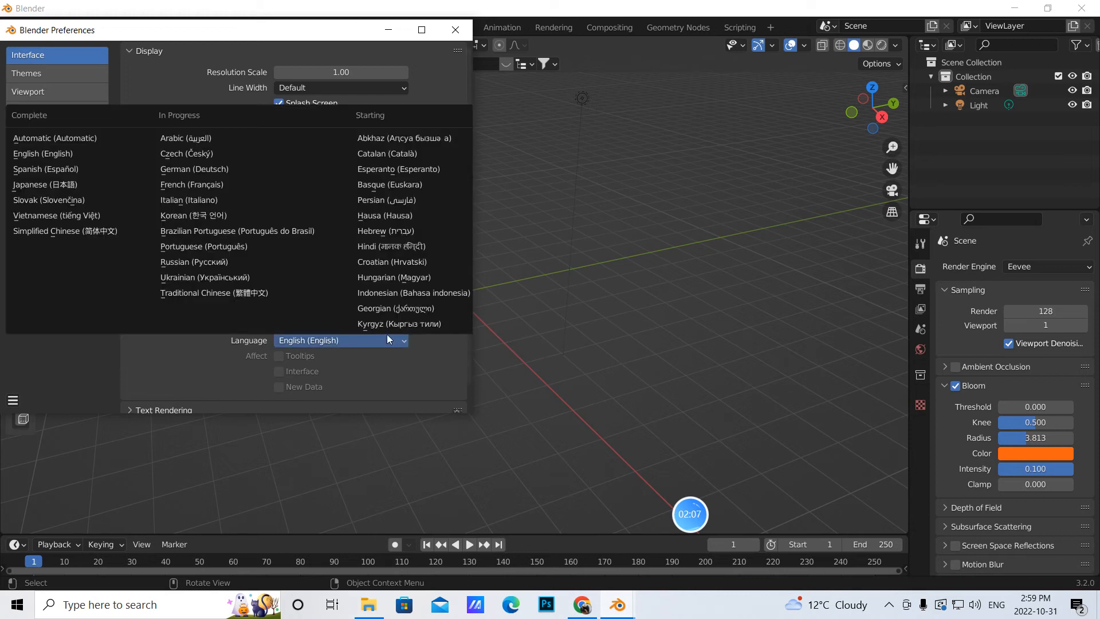
left_click(63, 231)
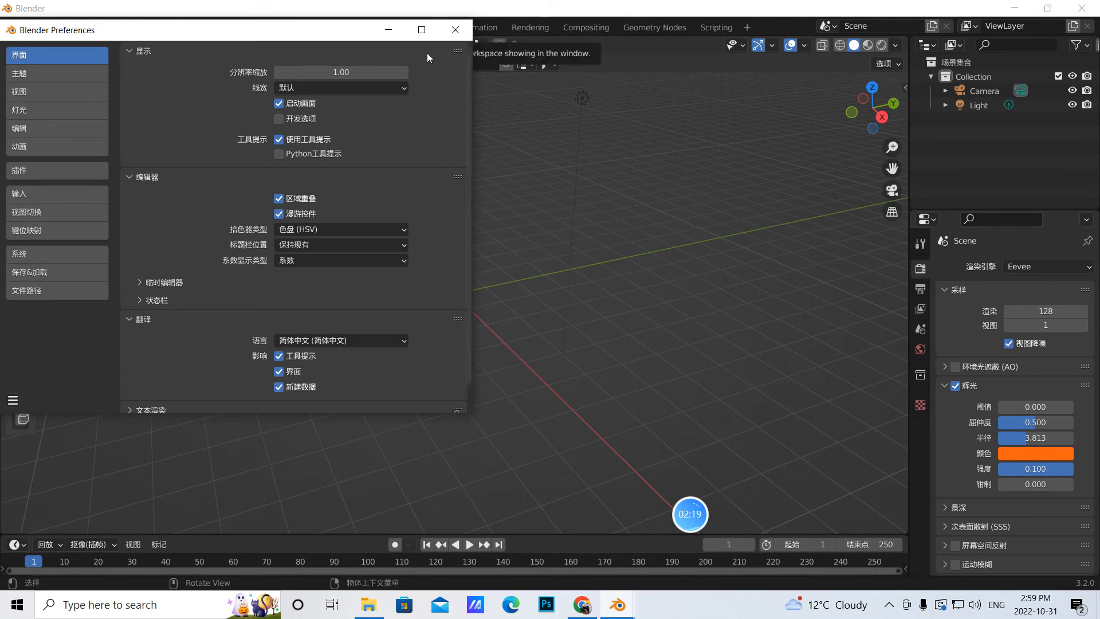
left_click(455, 30)
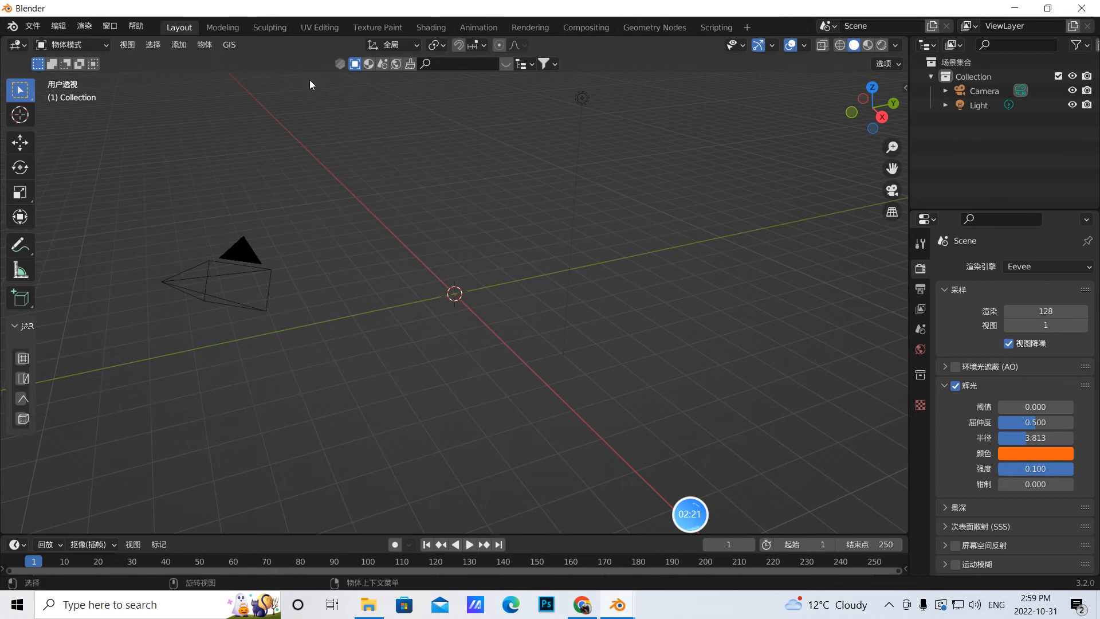
- Bring the Preferences back up, try Spanish as the interface language, and return it to English
mouse_move(618, 605)
left_click(696, 541)
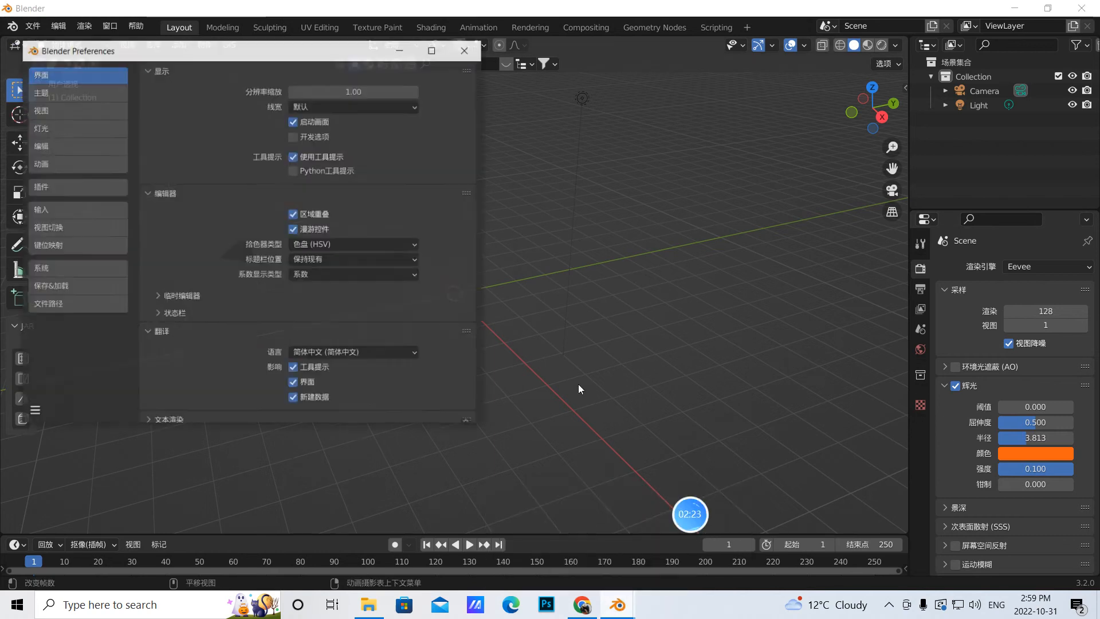
left_click(404, 340)
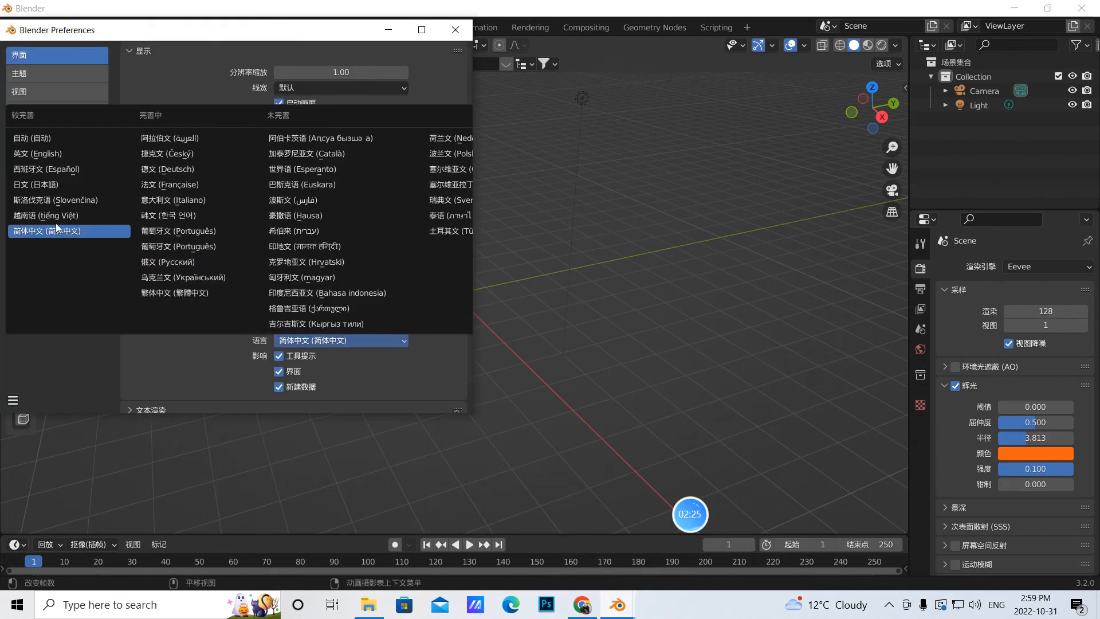
left_click(63, 169)
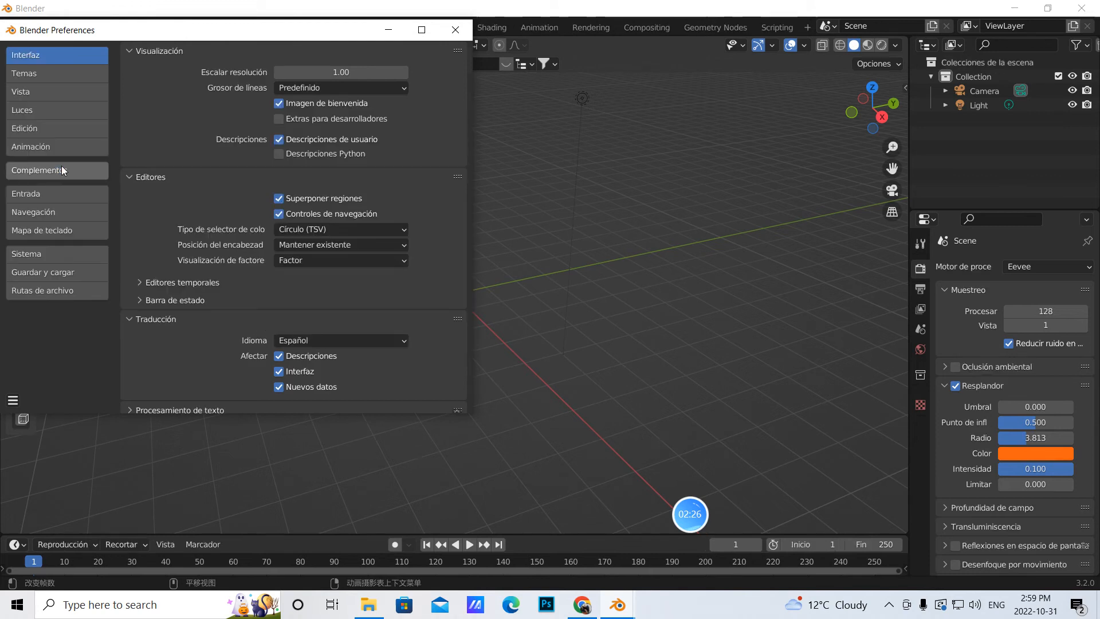
left_click(392, 342)
left_click(74, 153)
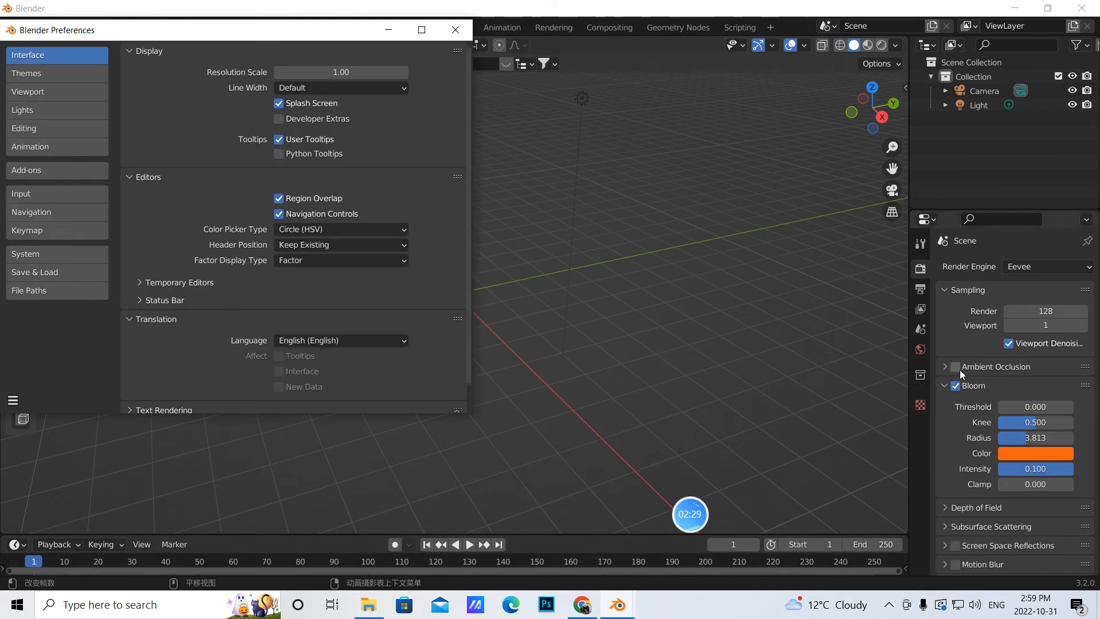
- Close the Preferences and enable Screen Space Reflections with Refraction in the Eevee render settings
left_click(456, 29)
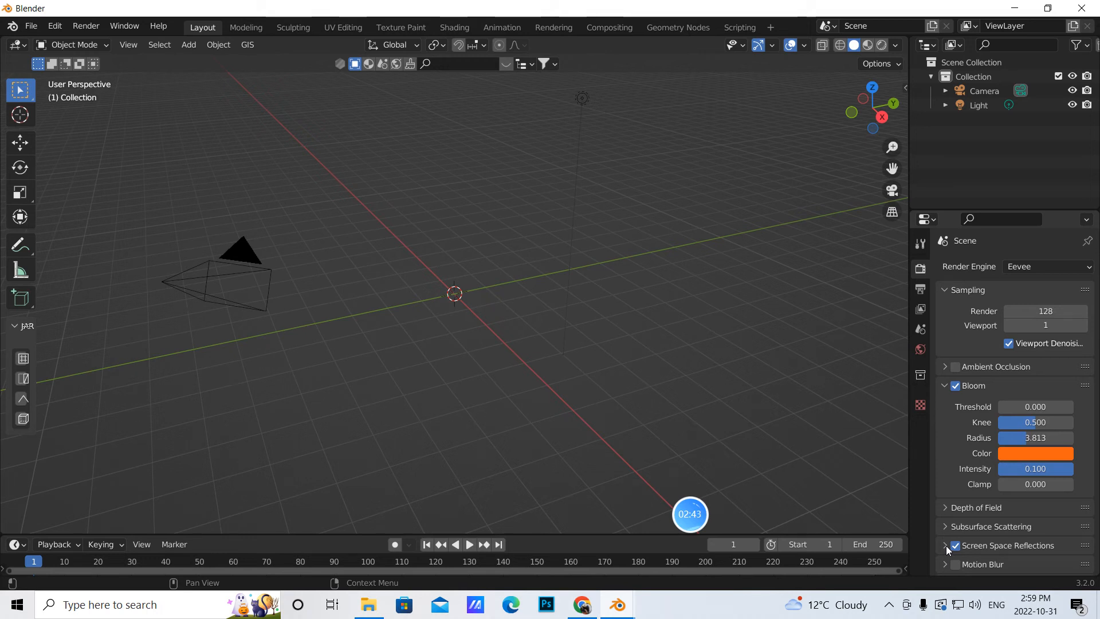
scroll(951, 550, "down", 4)
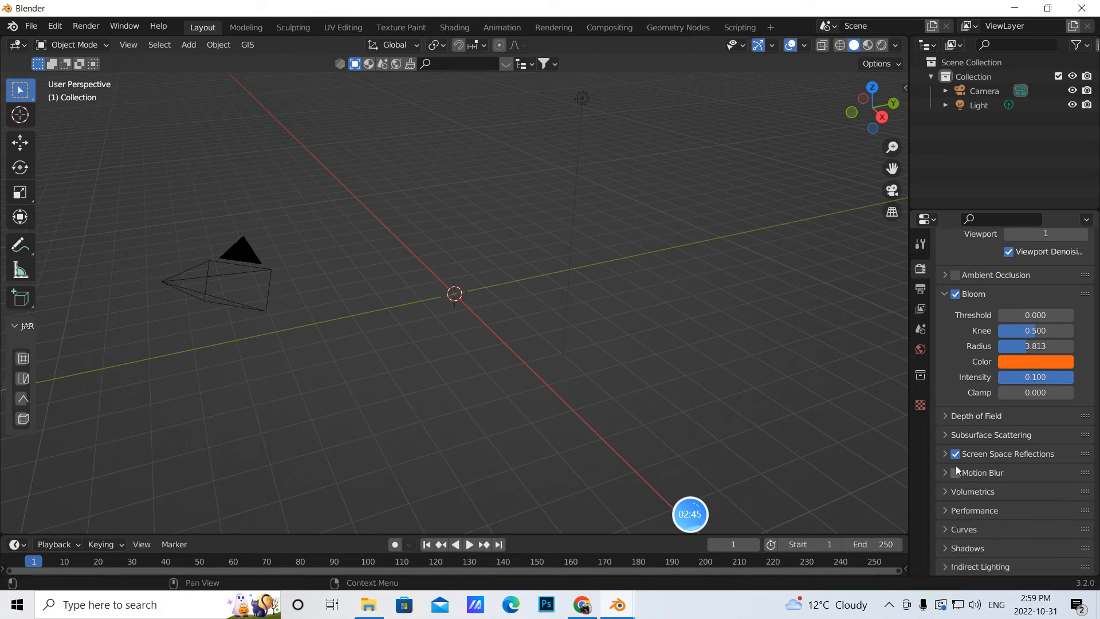
left_click(945, 454)
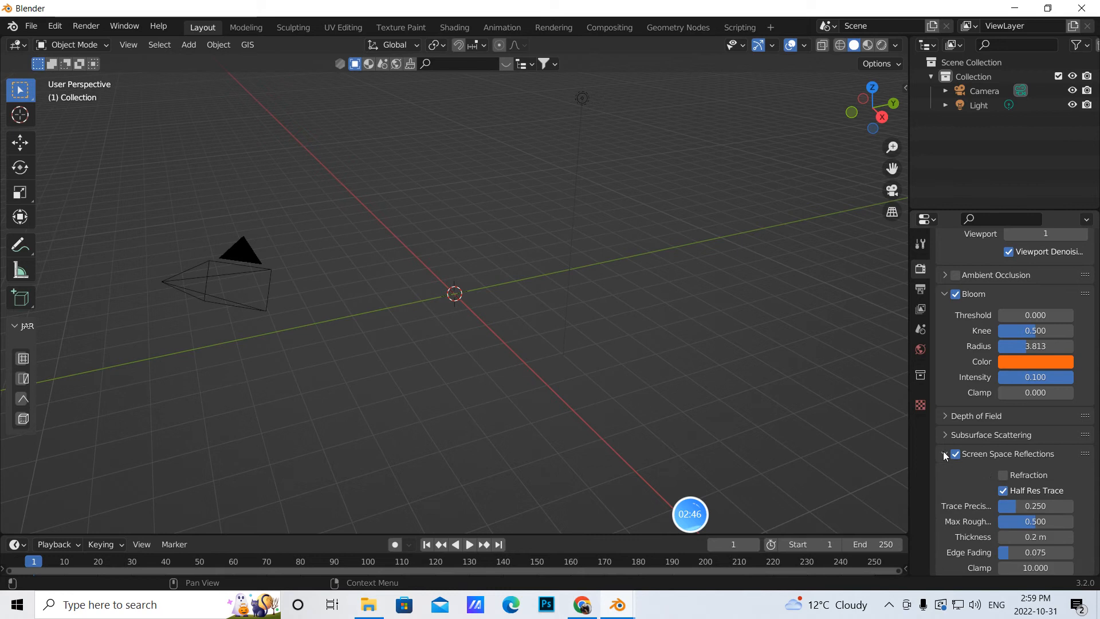
left_click(1003, 476)
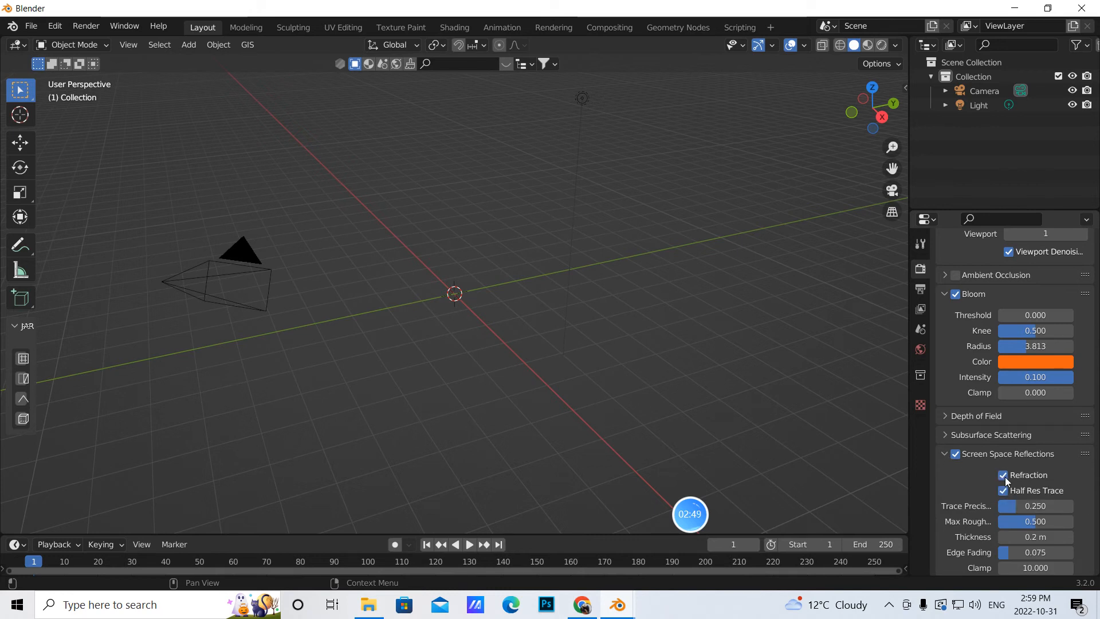
scroll(1026, 475, "down", 2)
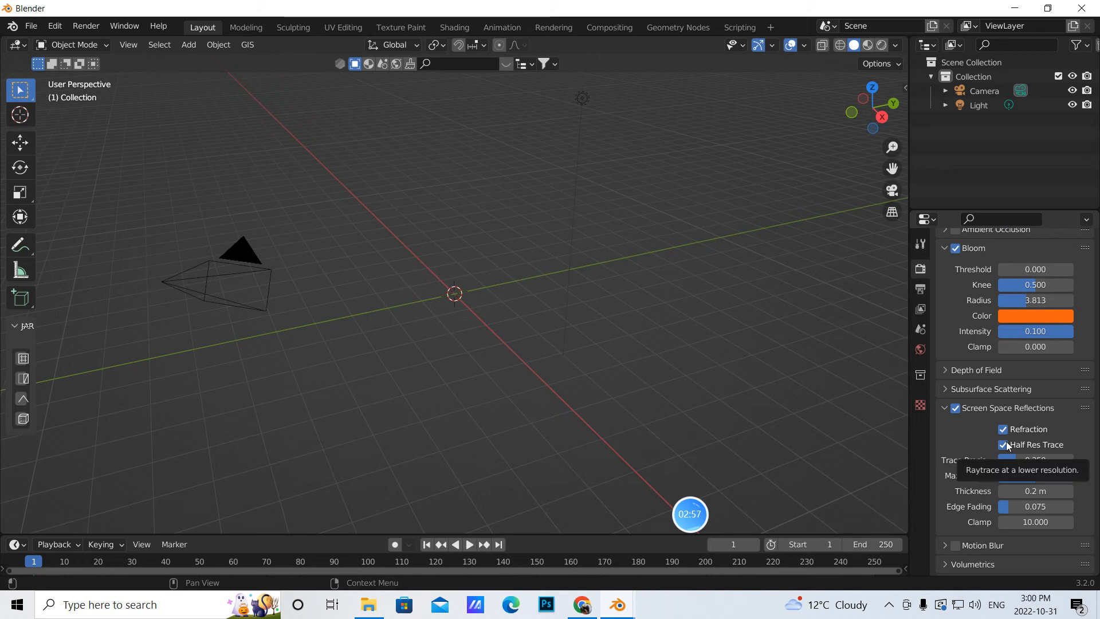
- Add a plane mesh at the scene origin
left_click(189, 45)
mouse_move(222, 63)
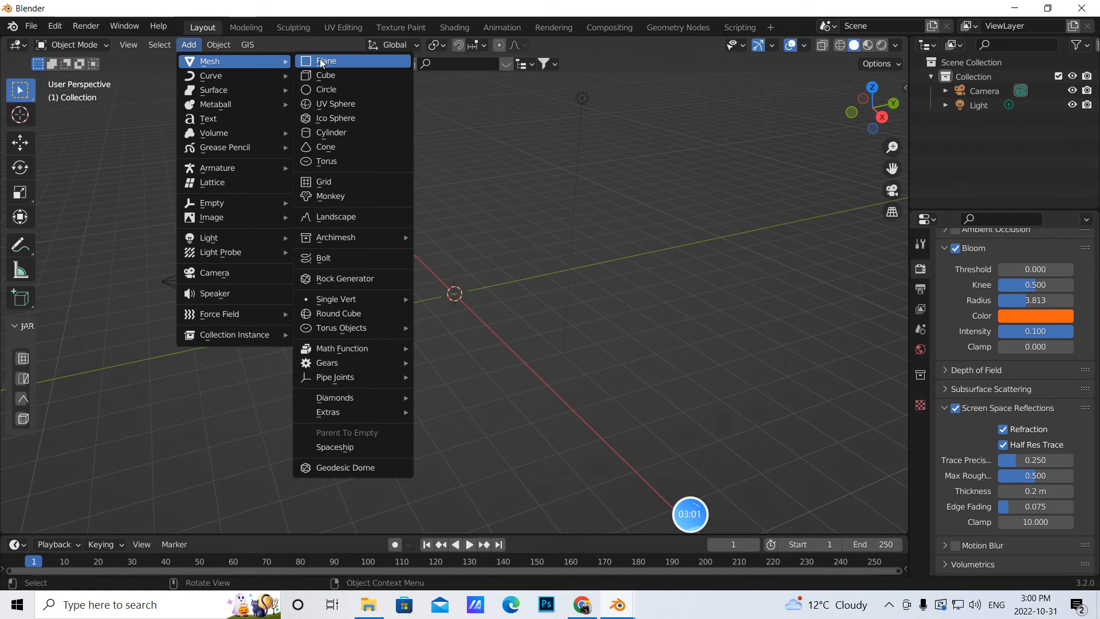
left_click(320, 64)
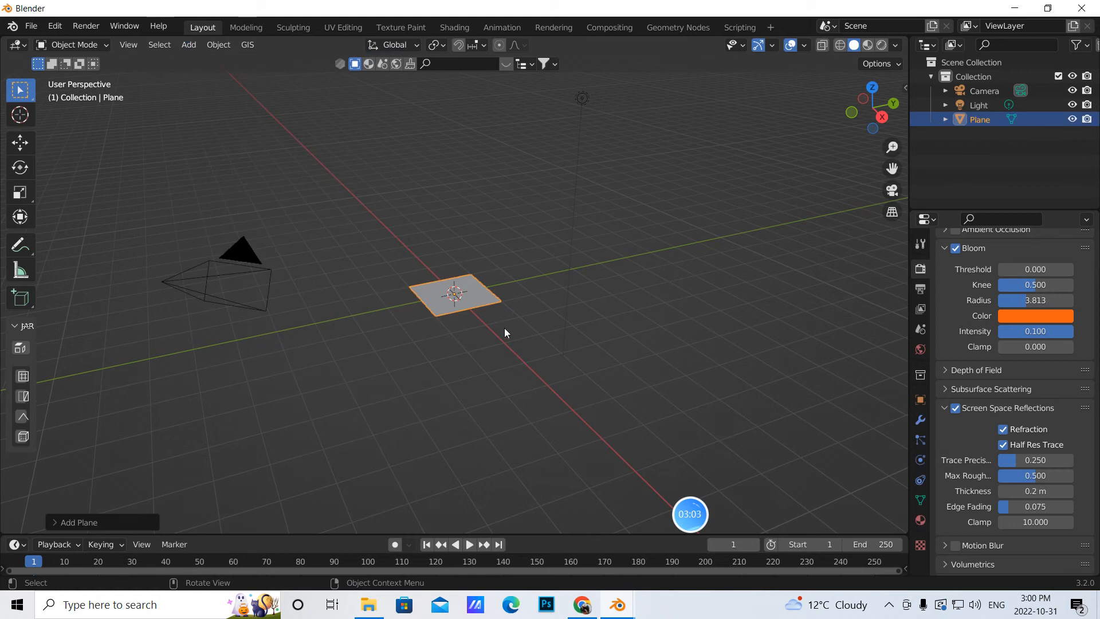
- Subdivide the plane with 25 cuts in Edit Mode and return to Object Mode
left_click(105, 45)
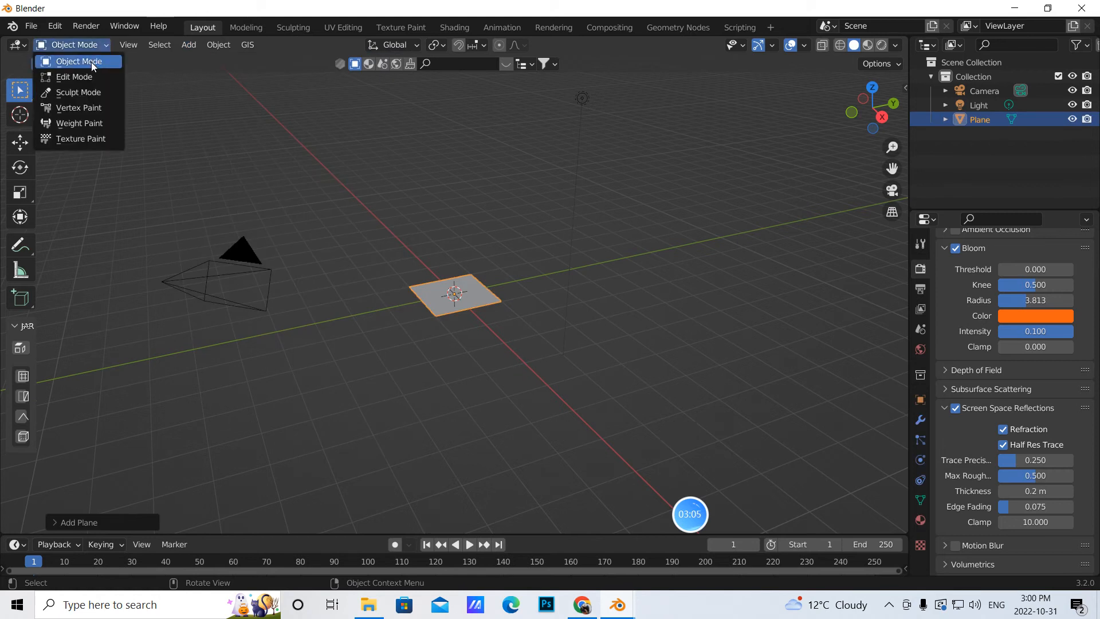
left_click(70, 77)
right_click(463, 304)
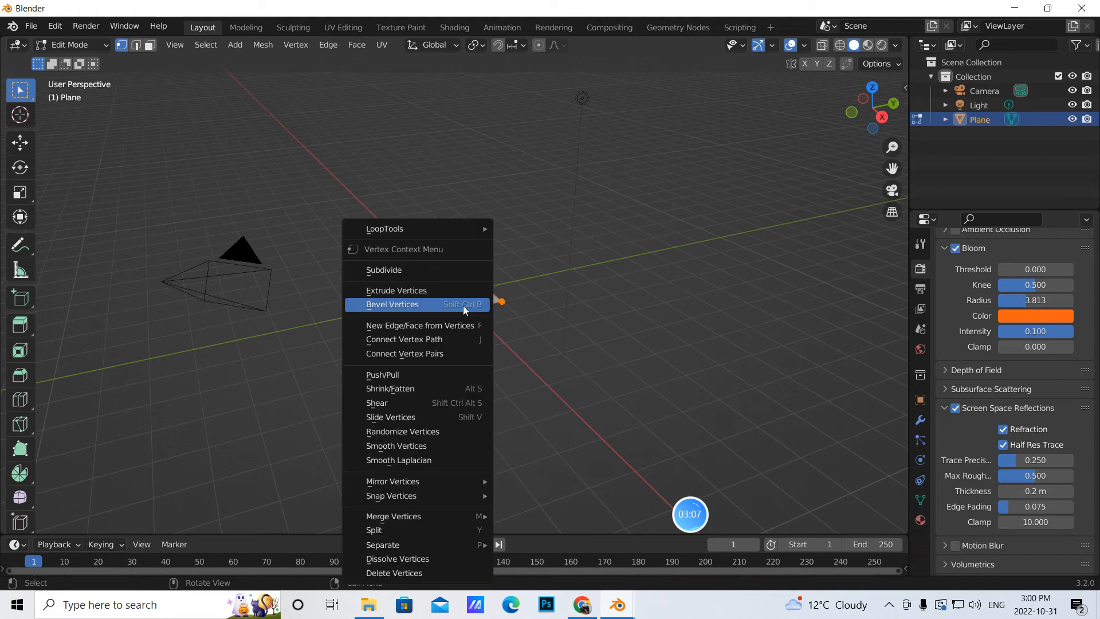
left_click(418, 270)
left_click(91, 524)
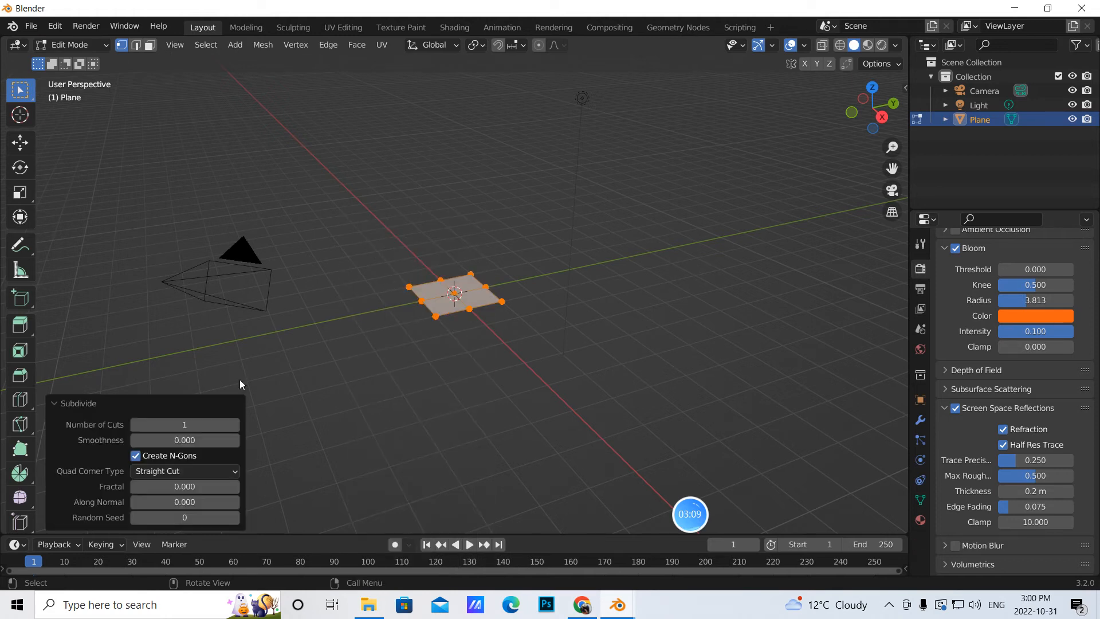
left_click(199, 424)
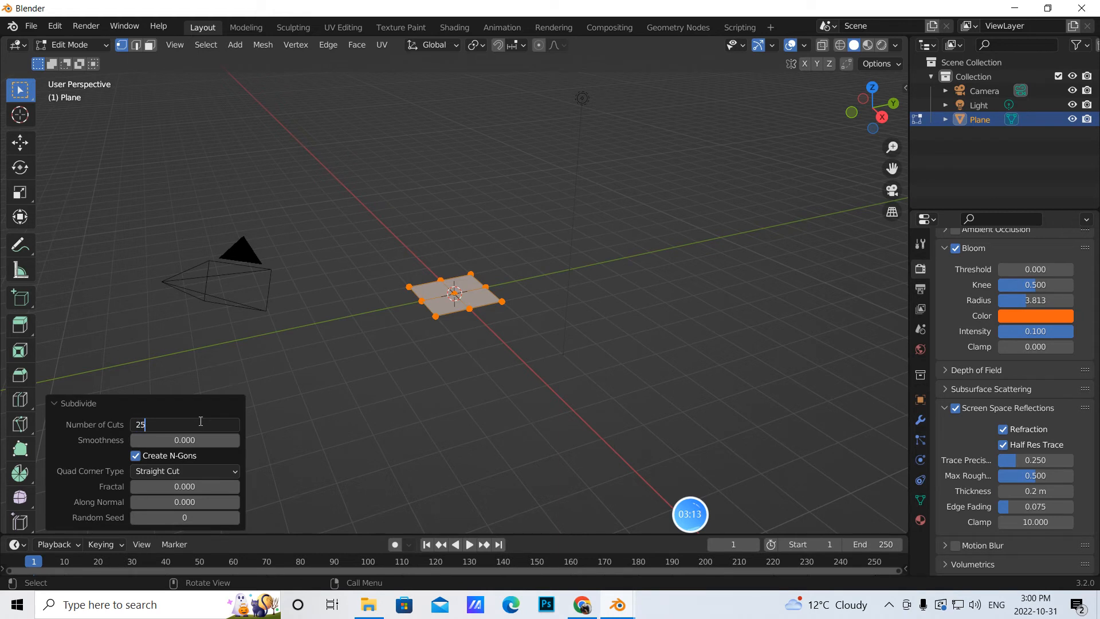
key("Return")
scroll(356, 386, "up", 6)
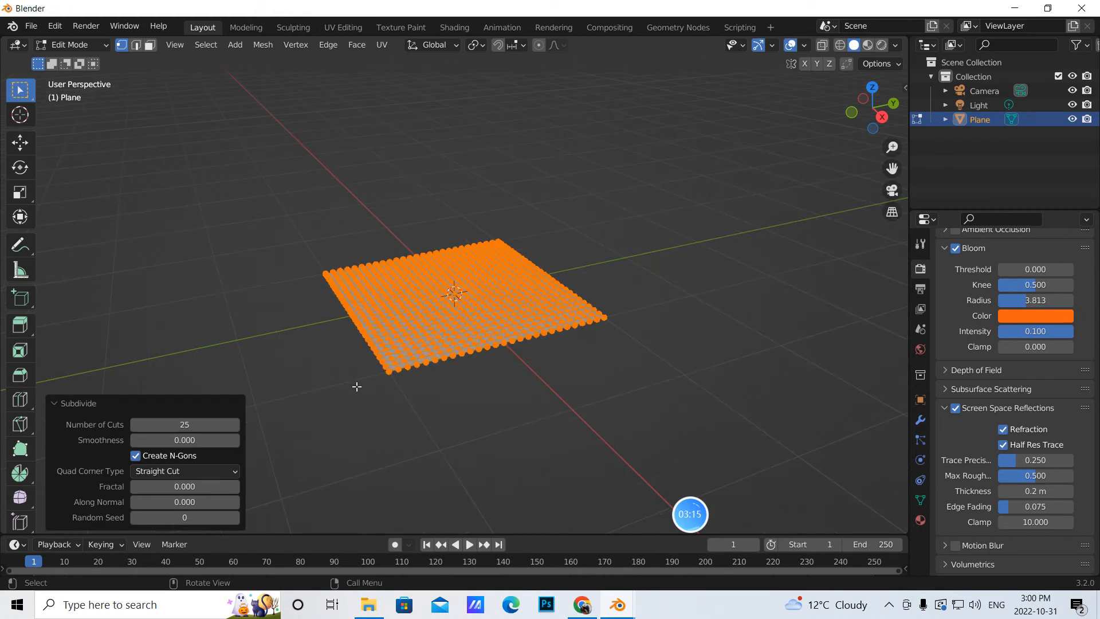
left_click(107, 46)
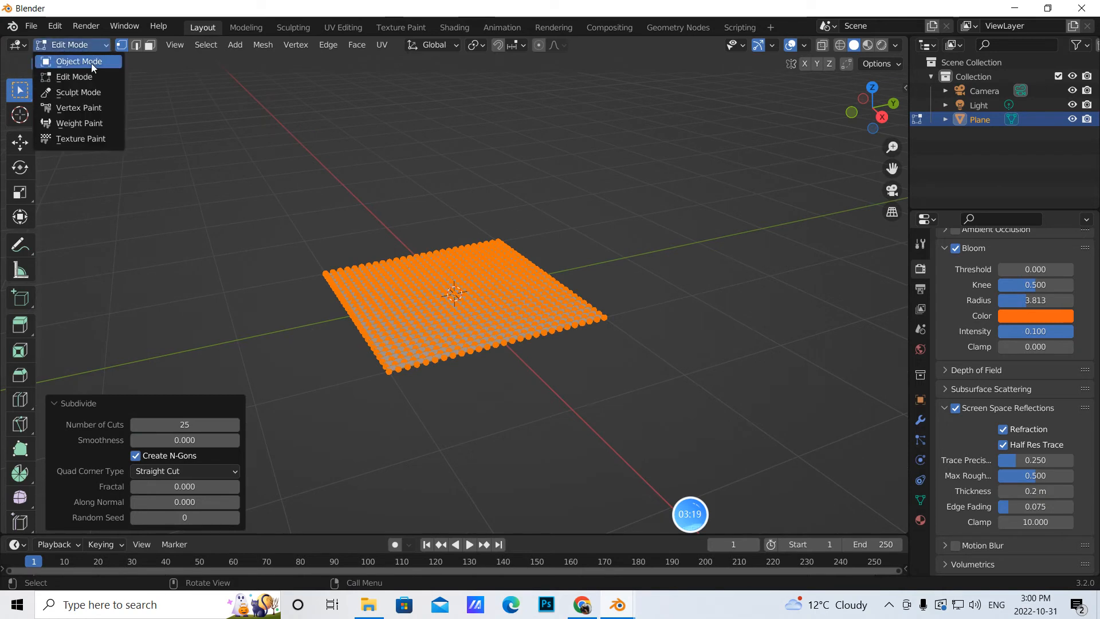
left_click(93, 67)
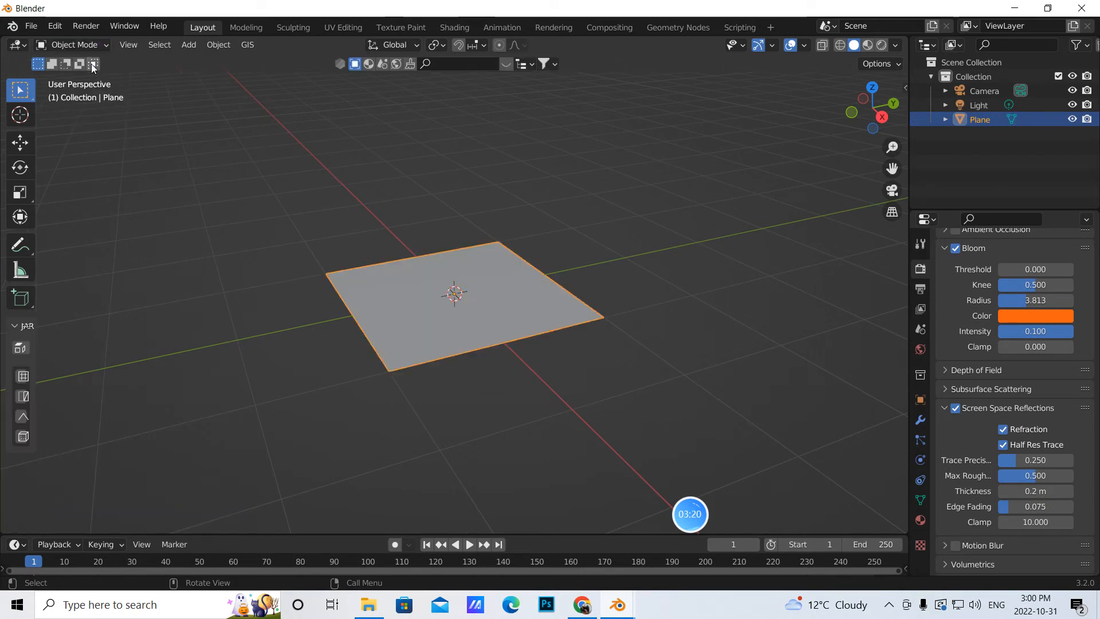
- Add a Diamond mesh from the Diamonds category at the scene origin
left_click(192, 47)
mouse_move(208, 61)
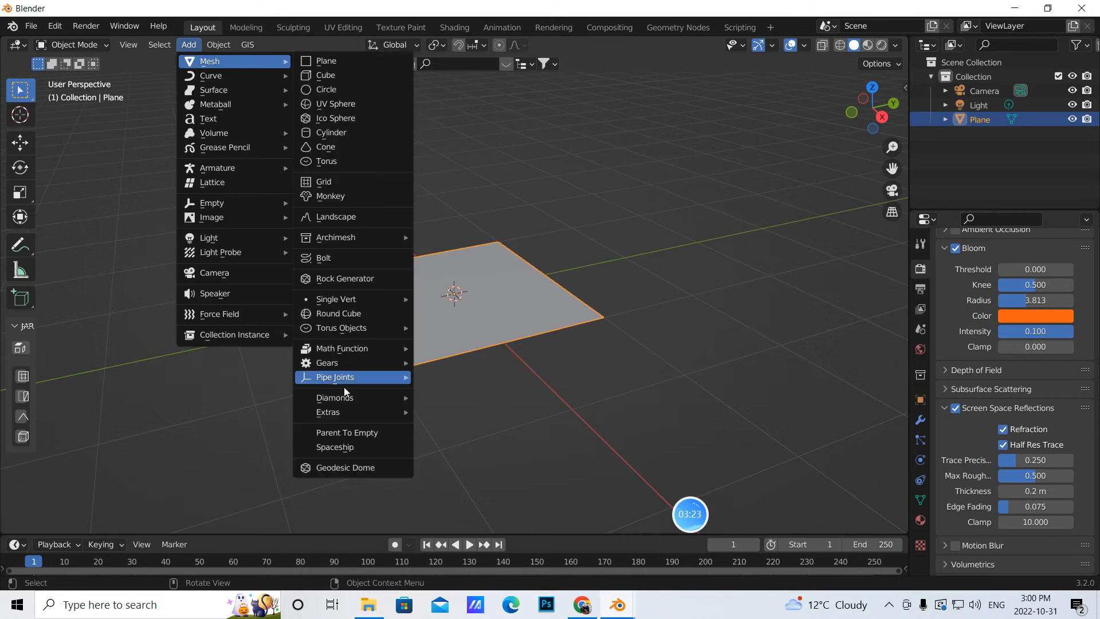
mouse_move(337, 401)
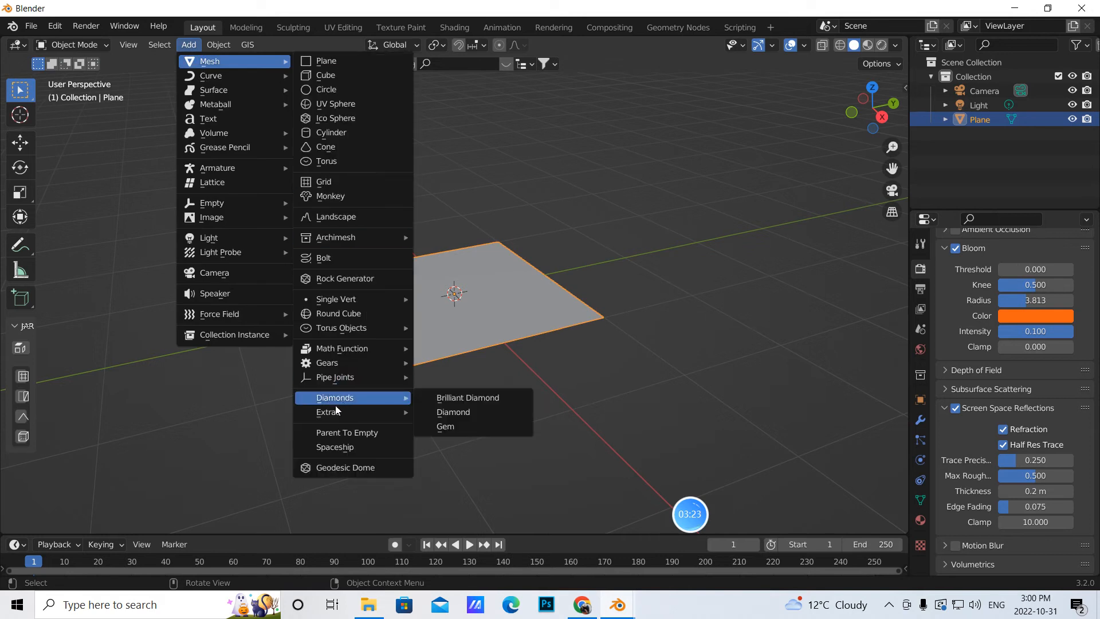
left_click(453, 412)
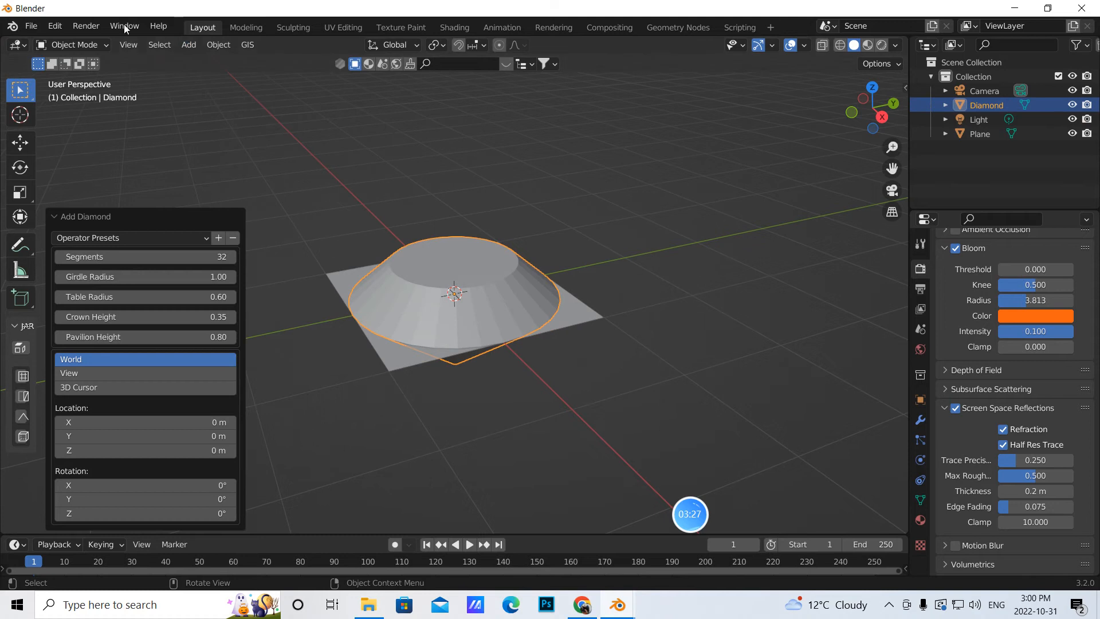
- Search the add-ons in the Preferences for "extra" to check the Extra Objects add-ons, and close the Preferences
left_click(56, 27)
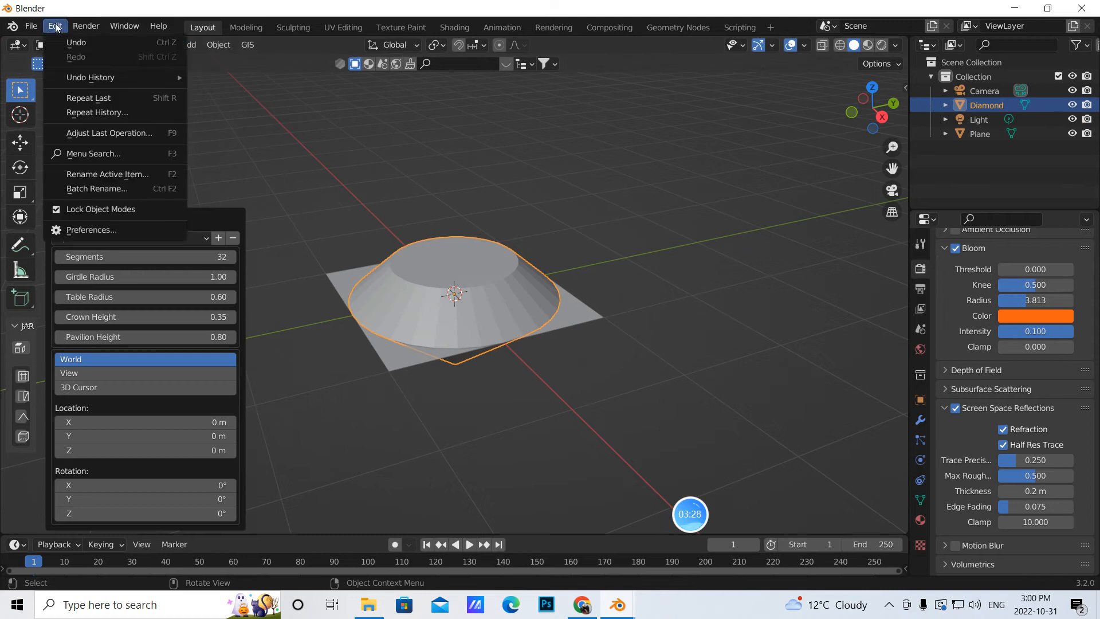
left_click(84, 228)
left_click(43, 171)
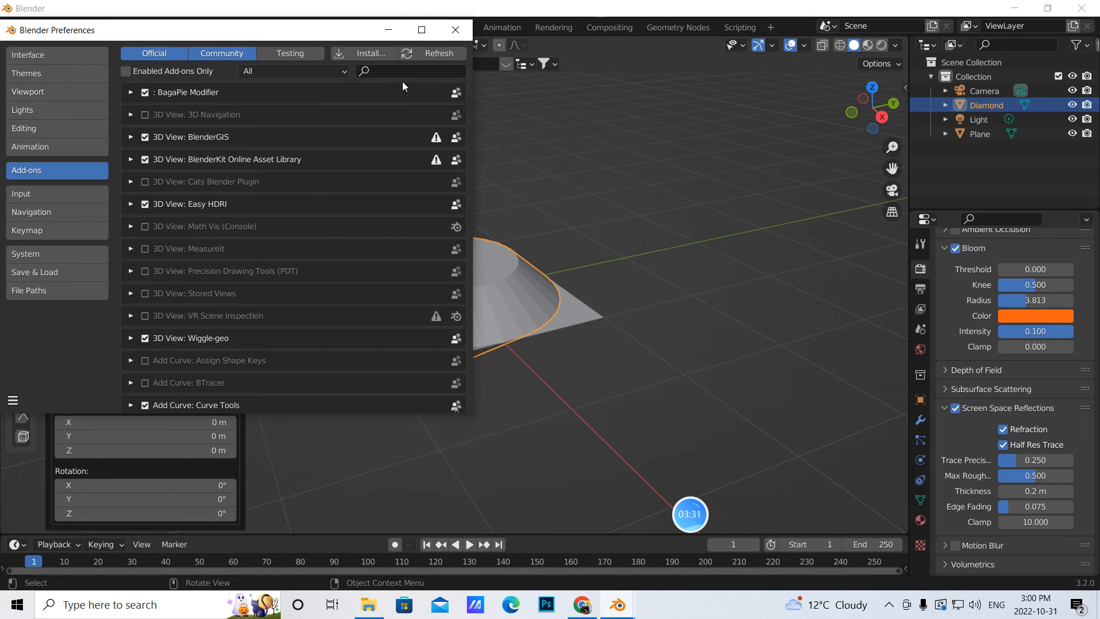
left_click(400, 69)
type("extra")
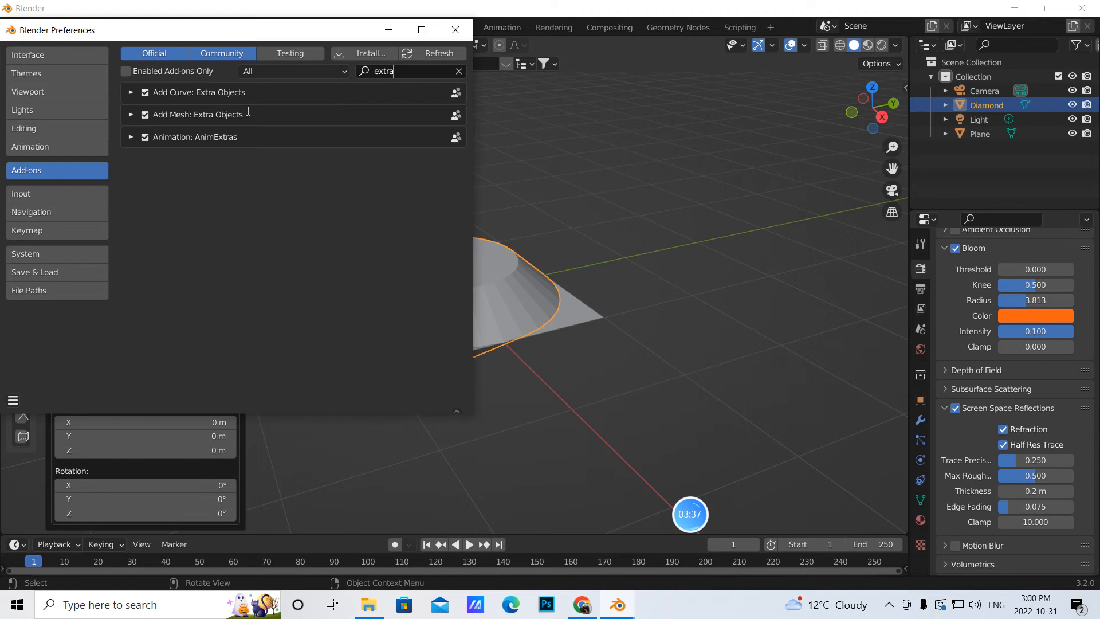
left_click(465, 32)
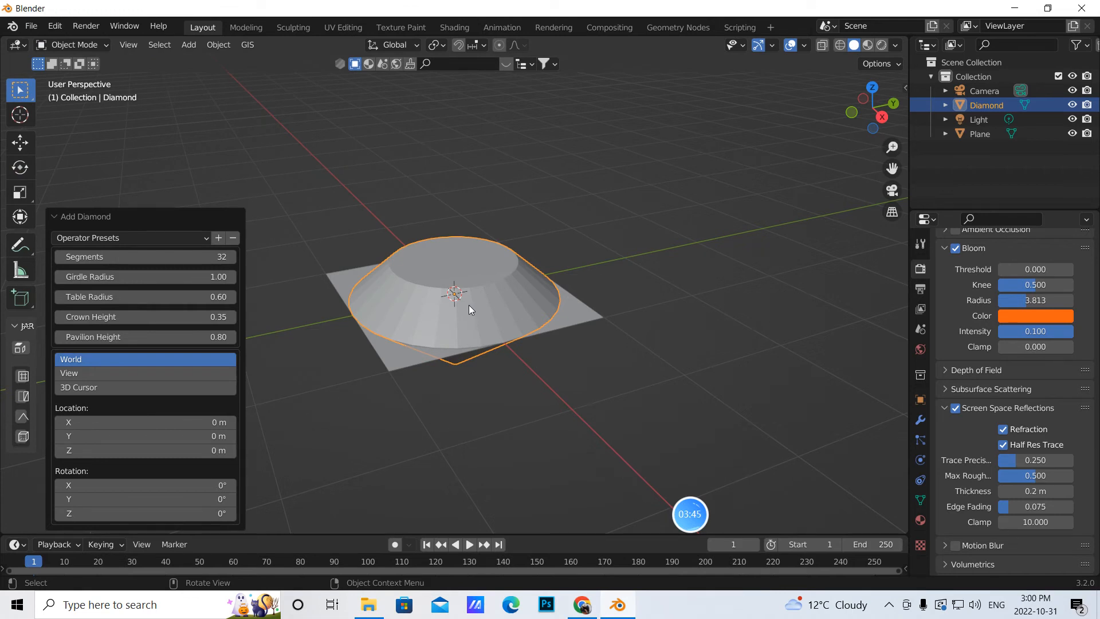
- In the front view, rotate the diamond 180° about the global X axis
key("KP_1")
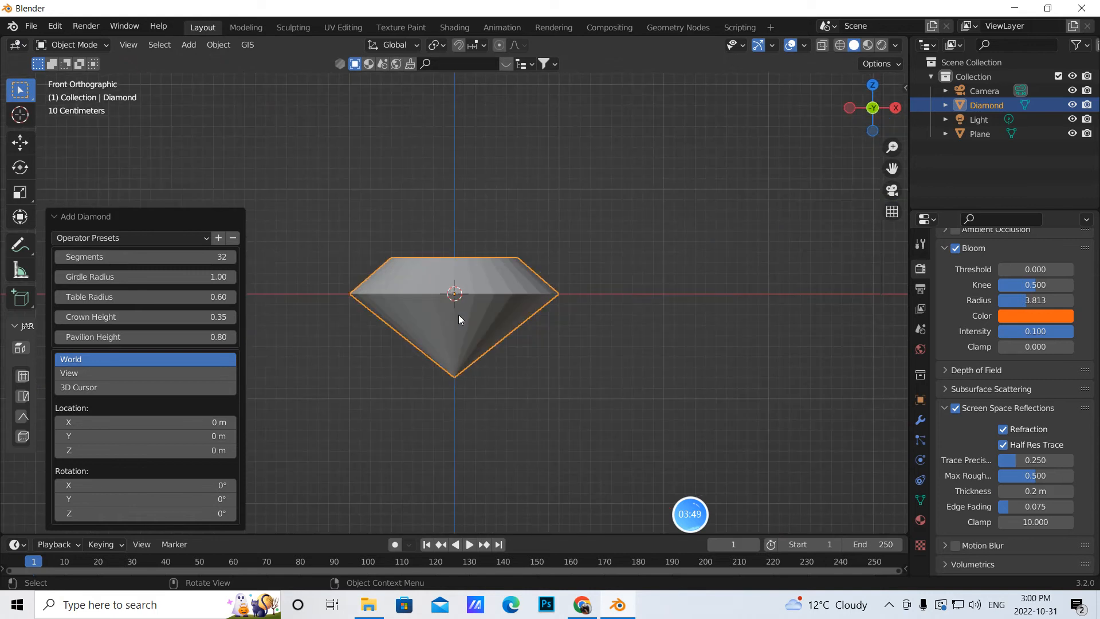
left_click(20, 167)
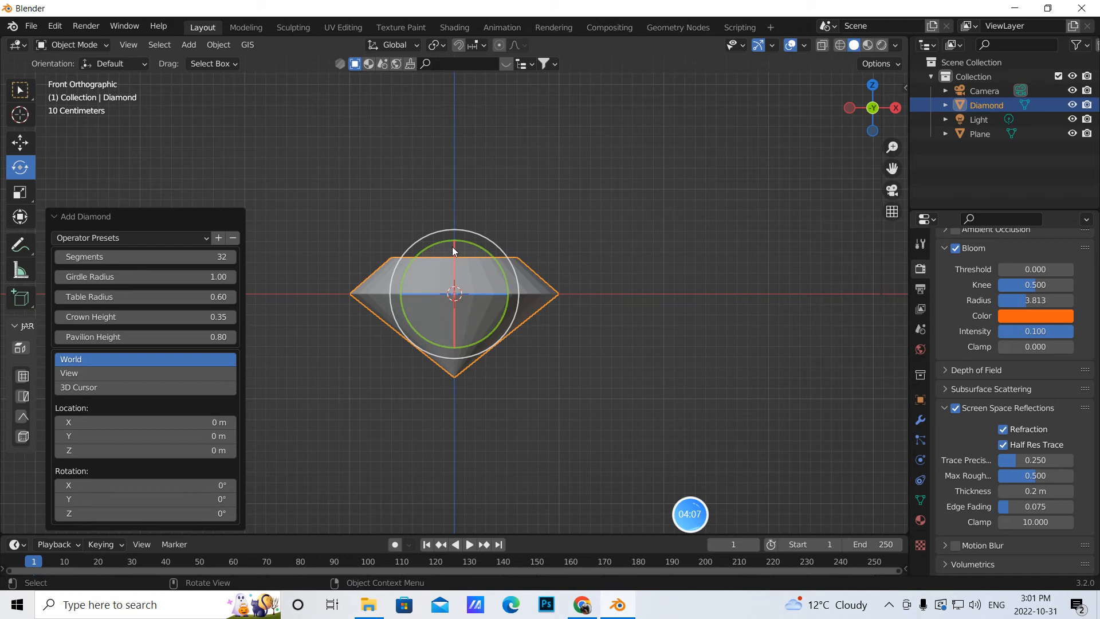
left_click_drag(455, 243, 450, 302)
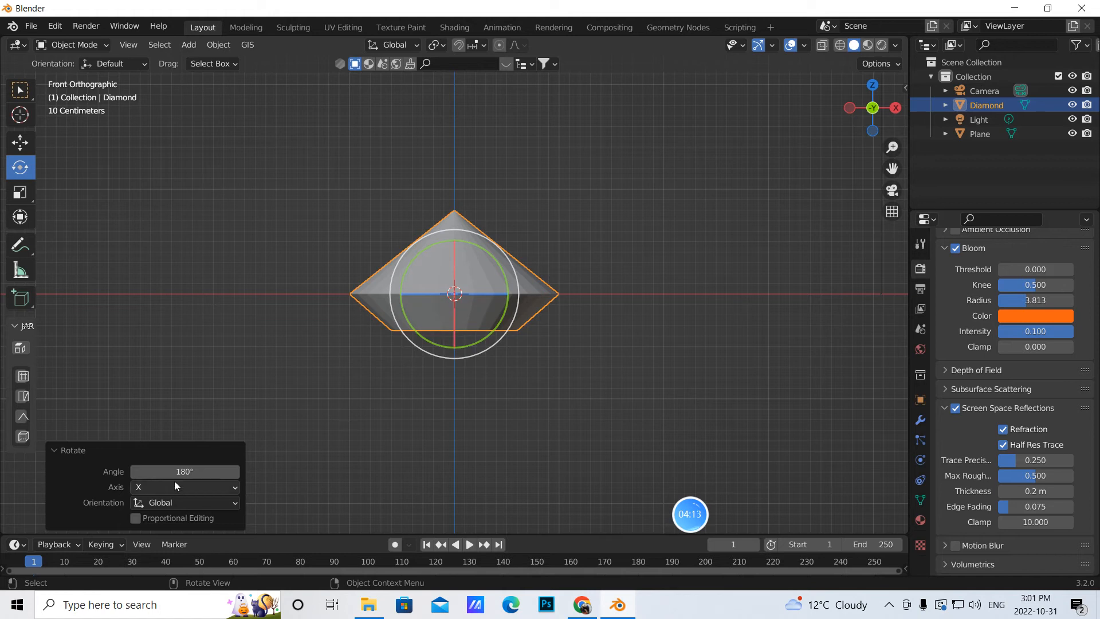
- Examine the diamond's orientation relative to the plane from several angles and from the front
mouse_move(708, 516)
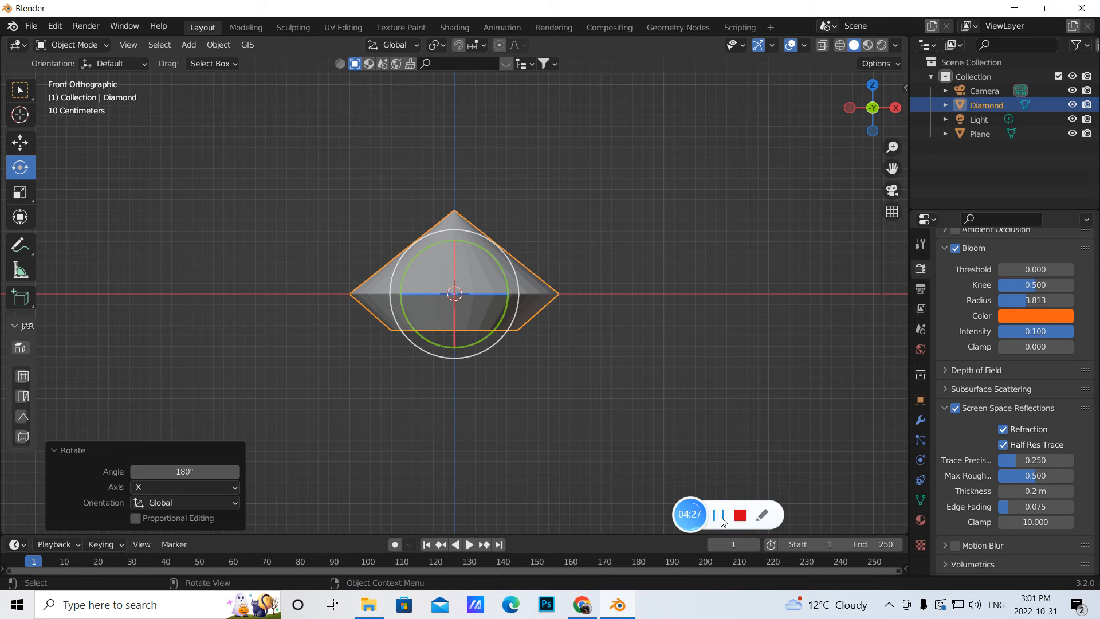
middle_click_drag(659, 452, 601, 439)
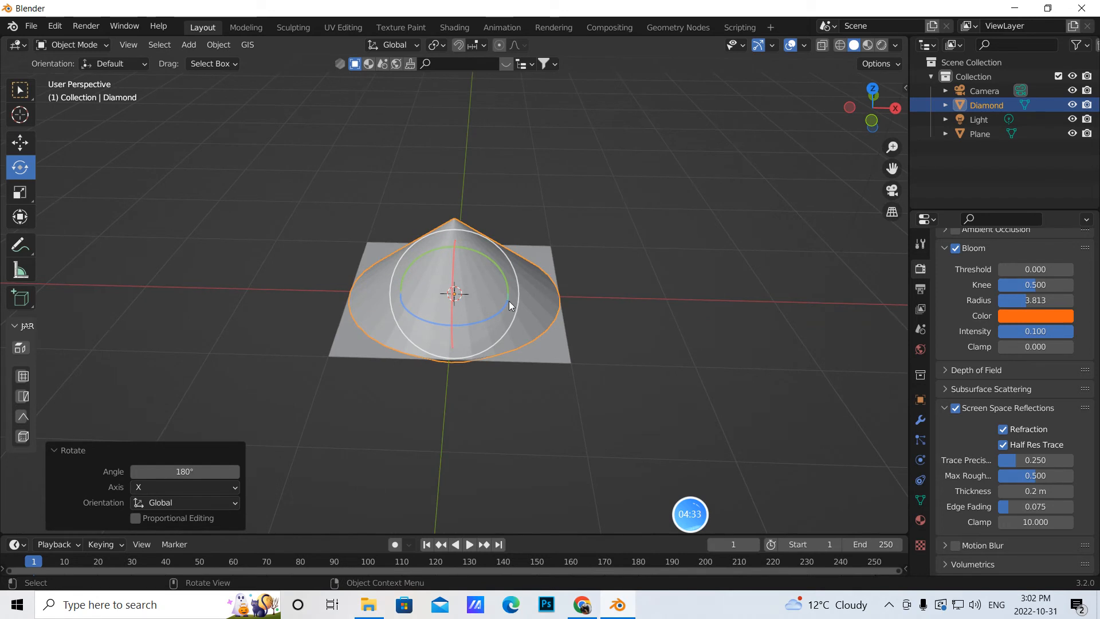
middle_click_drag(554, 396, 498, 324)
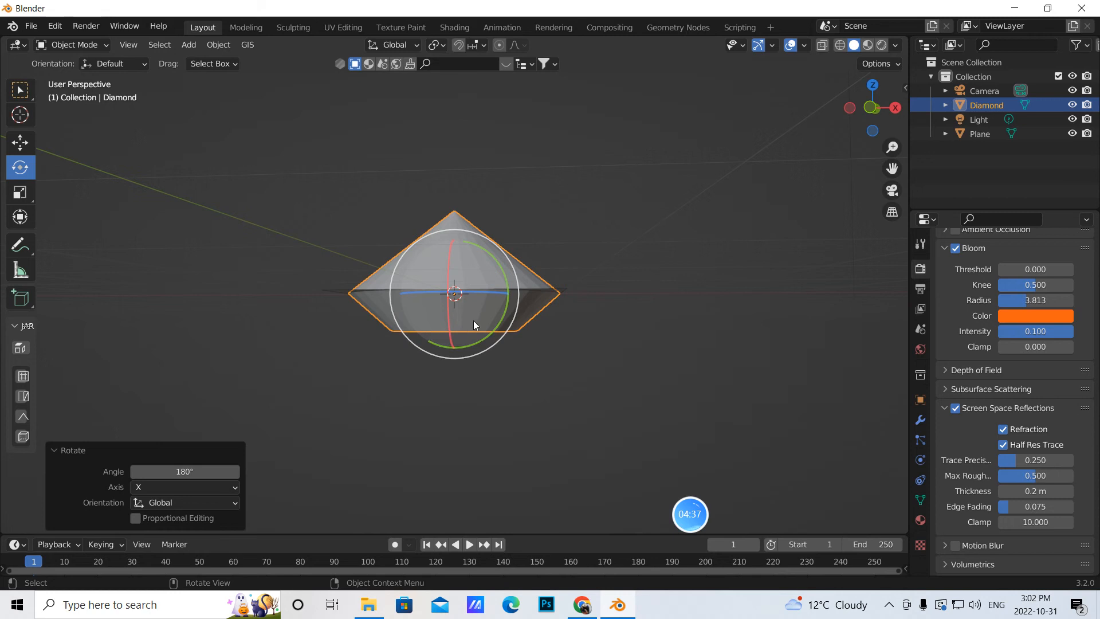
mouse_move(716, 518)
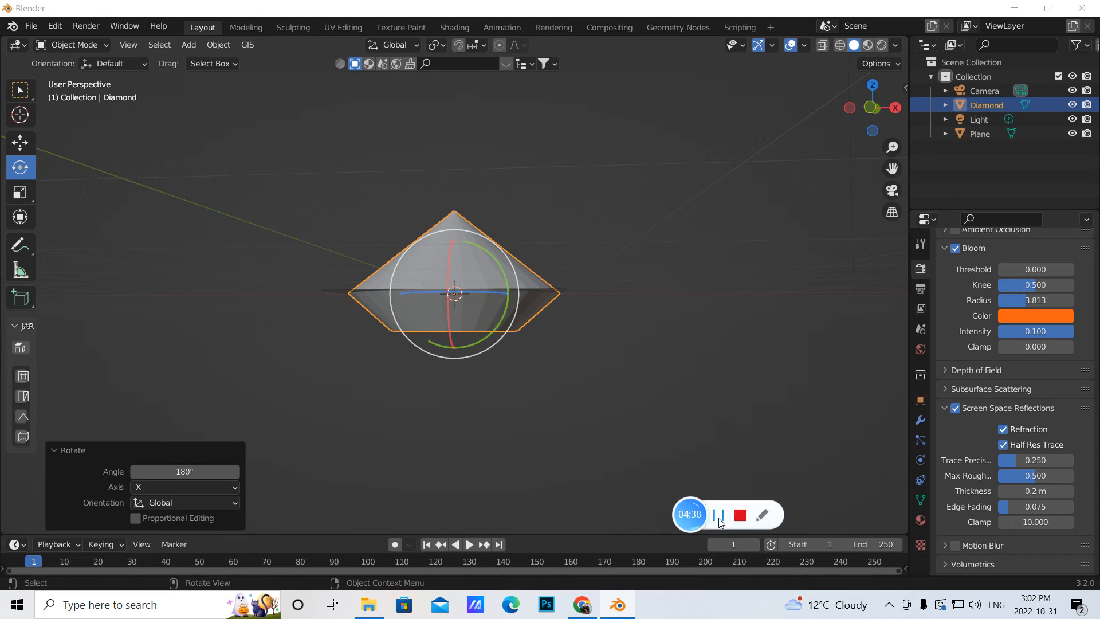
middle_click_drag(651, 375, 651, 412)
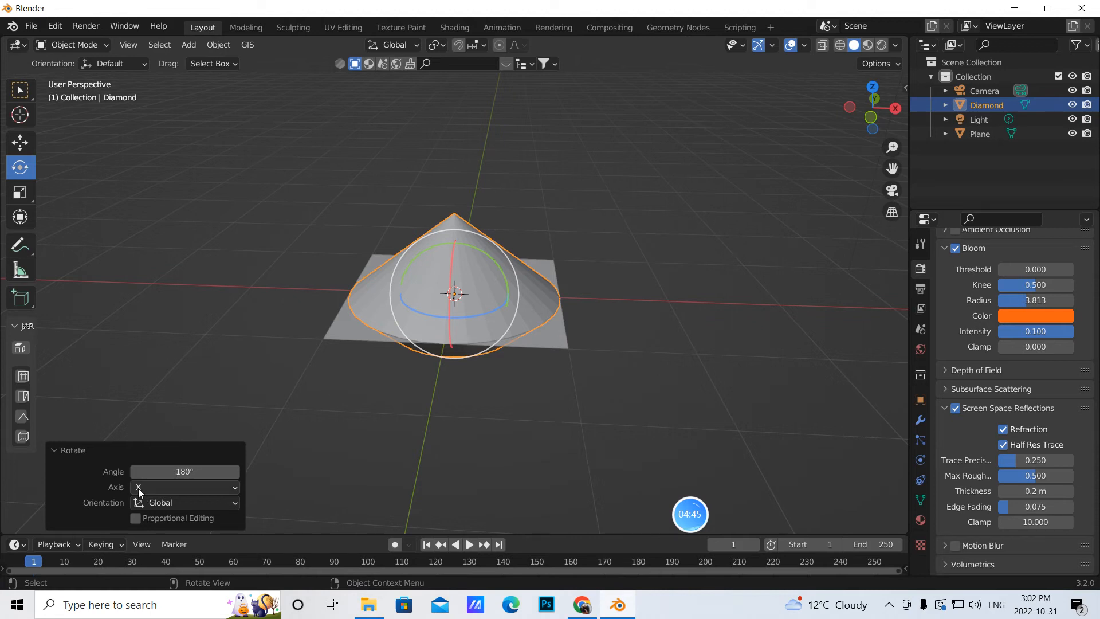
middle_click_drag(558, 360, 545, 323)
key("KP_1")
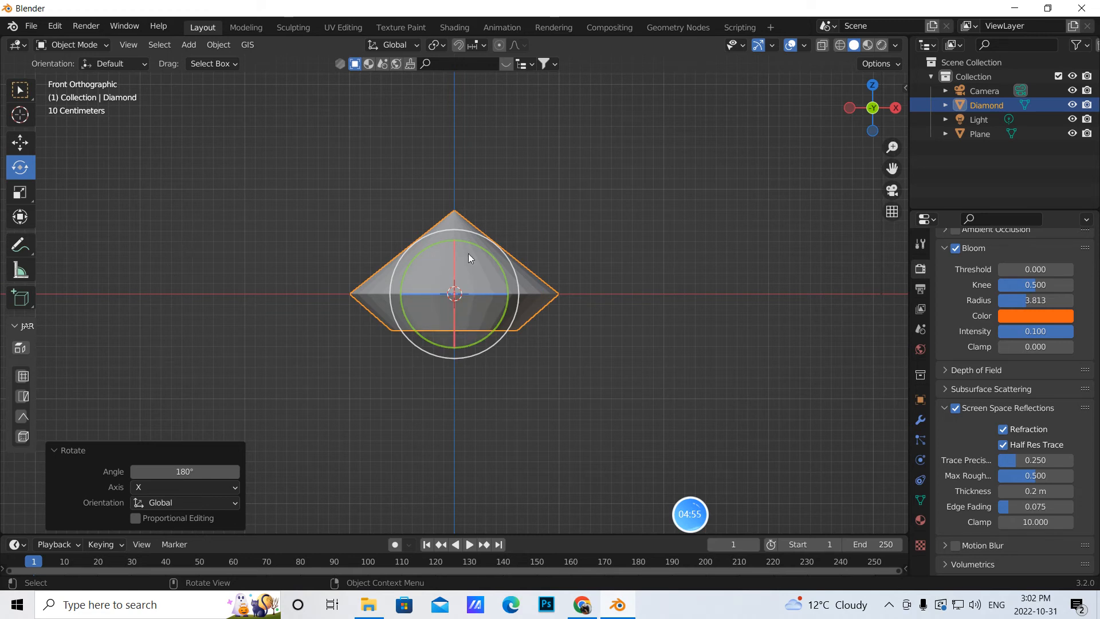
- Parent the diamond to the plane using the Object type, and expand the plane's hierarchy in the Outliner
middle_click_drag(614, 293, 536, 290)
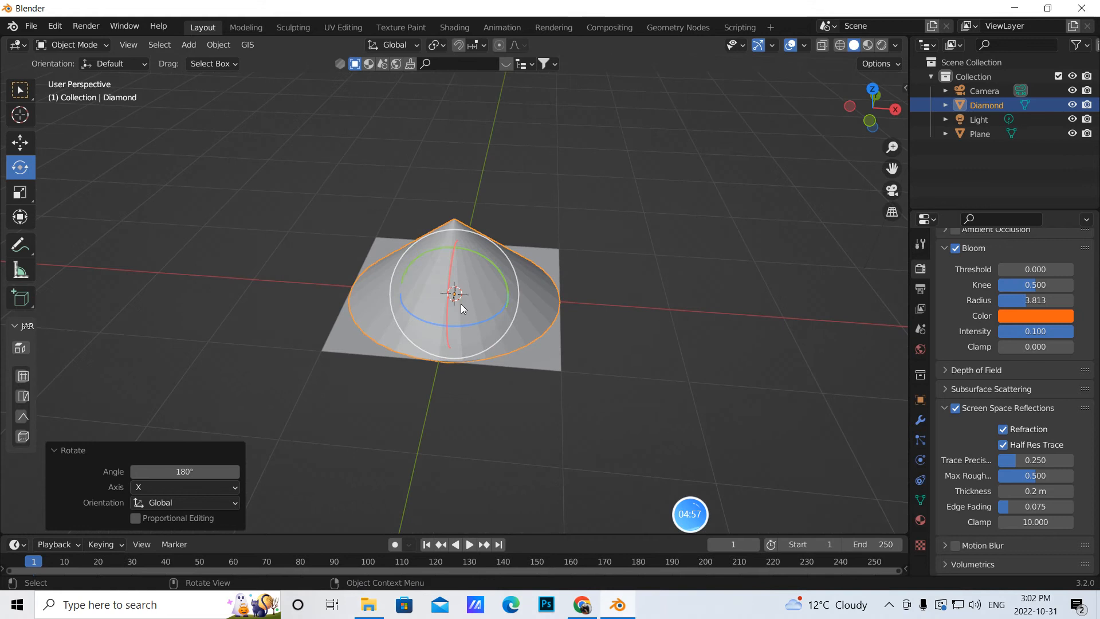
left_click(20, 90)
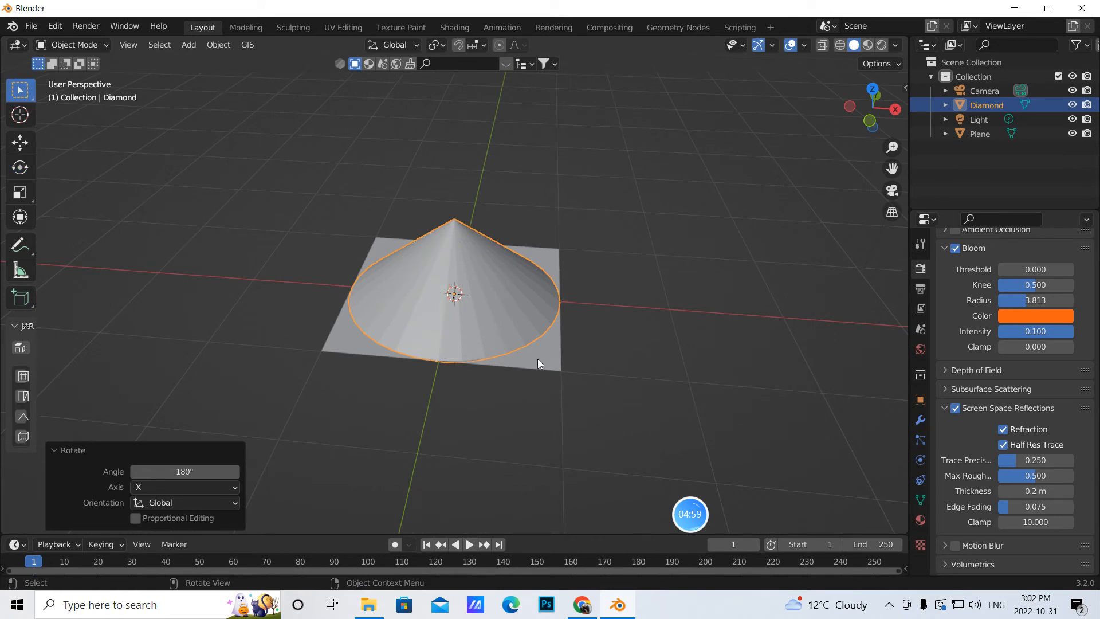
key("shift")
left_click(541, 355, "shift")
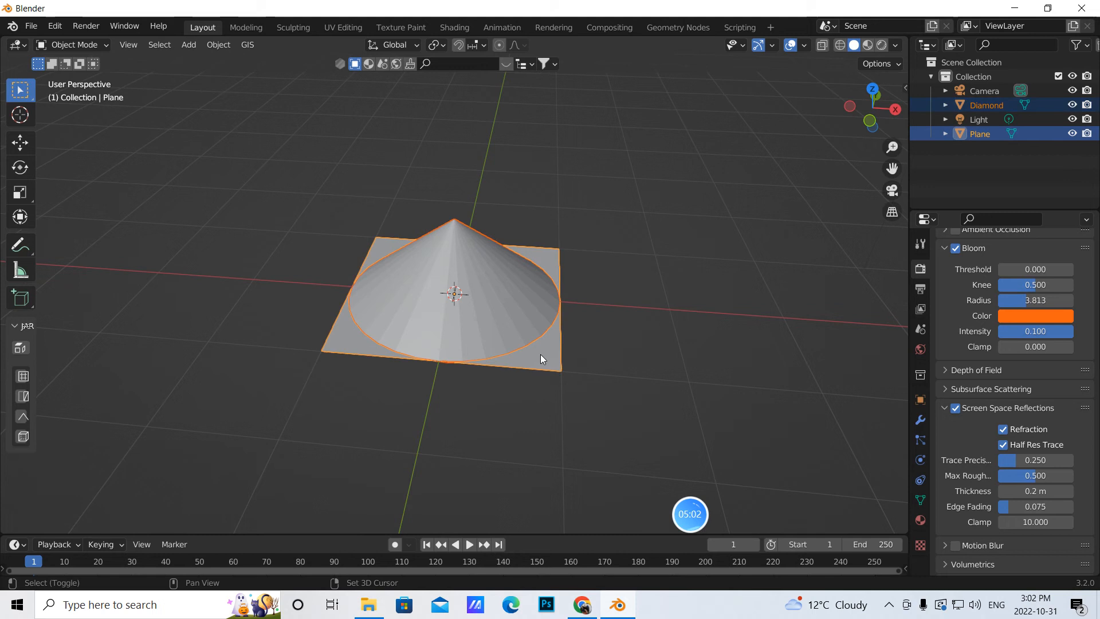
key("ctrl+p")
left_click(512, 287)
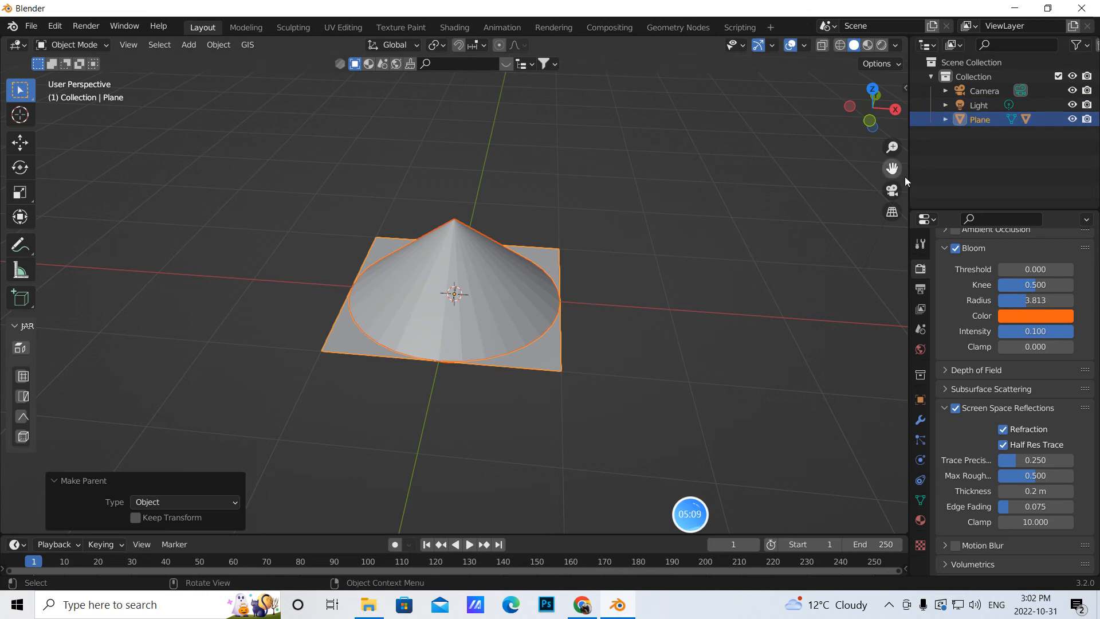
left_click(945, 119)
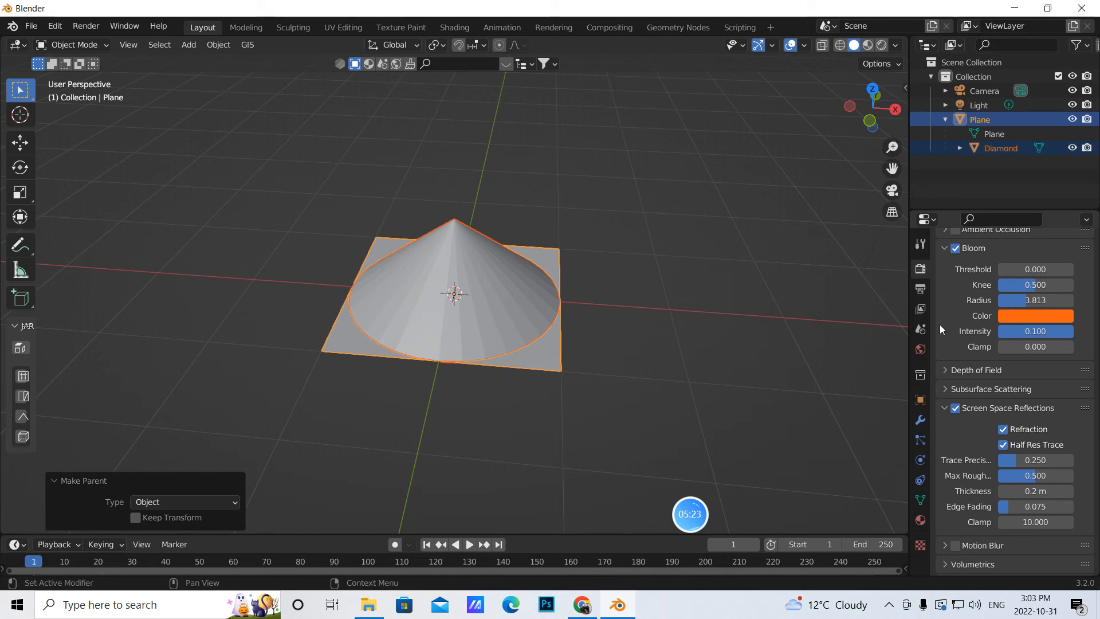
- Set the plane's instancing to Faces so the parented diamond repeats on every face
left_click(924, 399)
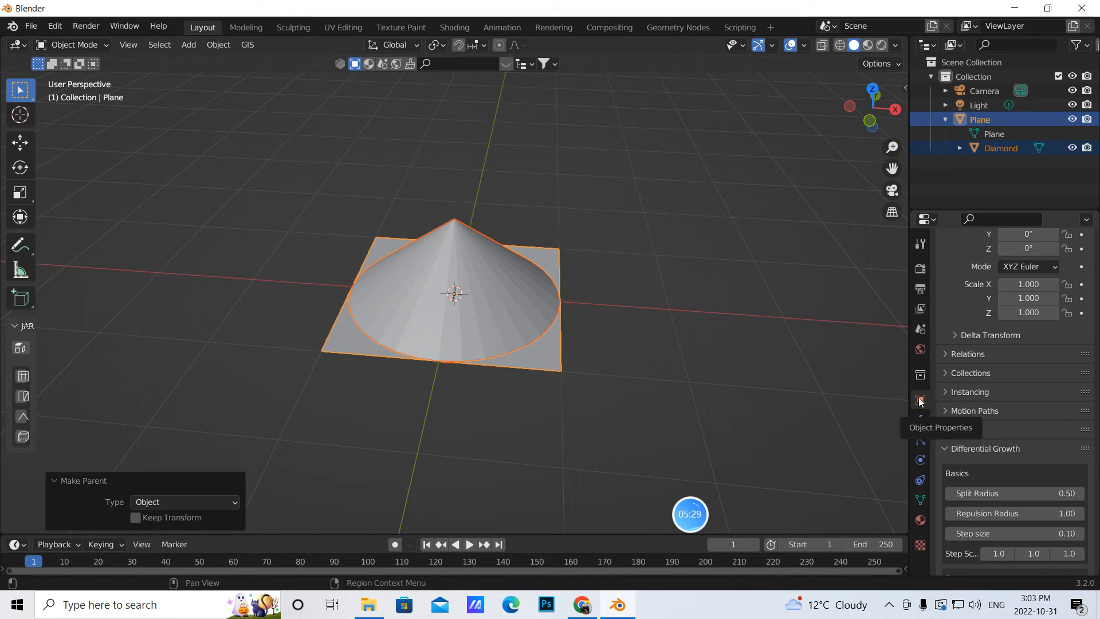
scroll(962, 459, "down", 12)
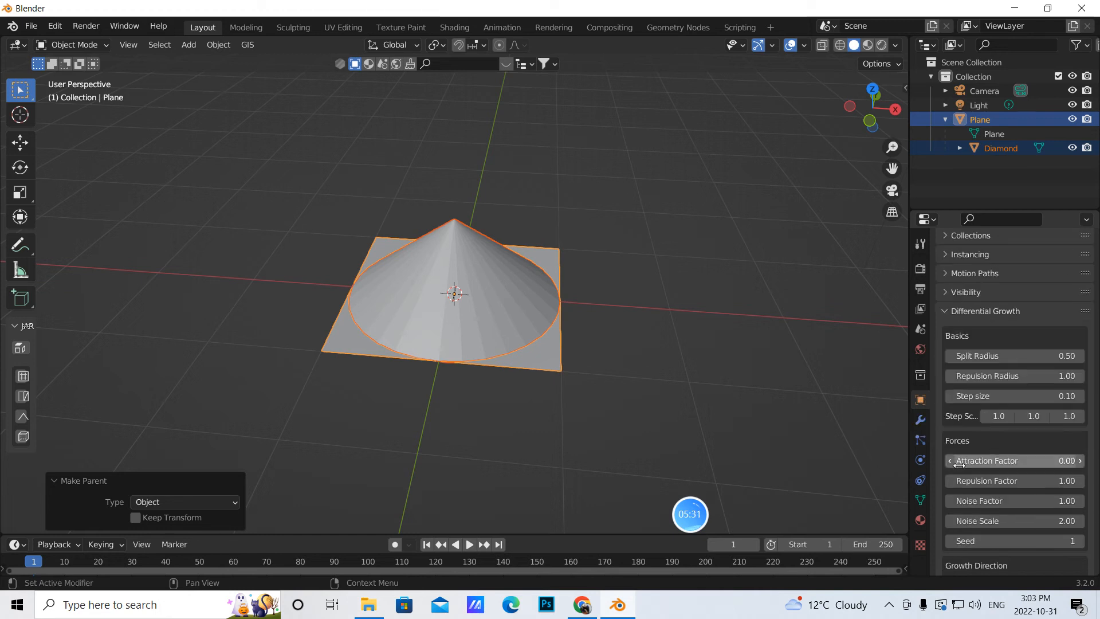
scroll(984, 443, "up", 15)
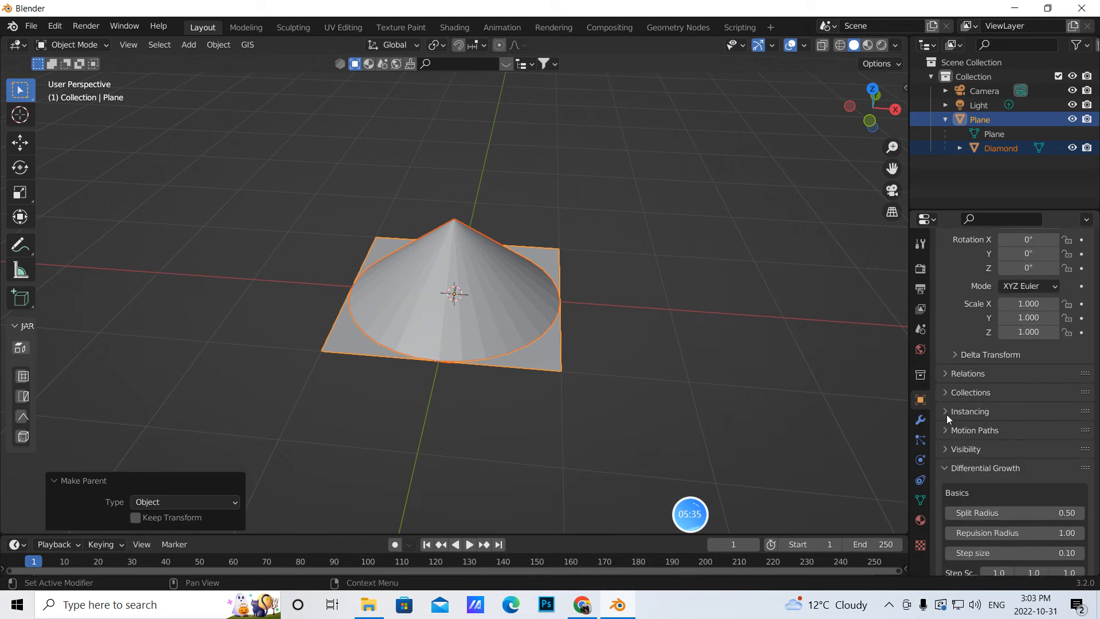
left_click(945, 411)
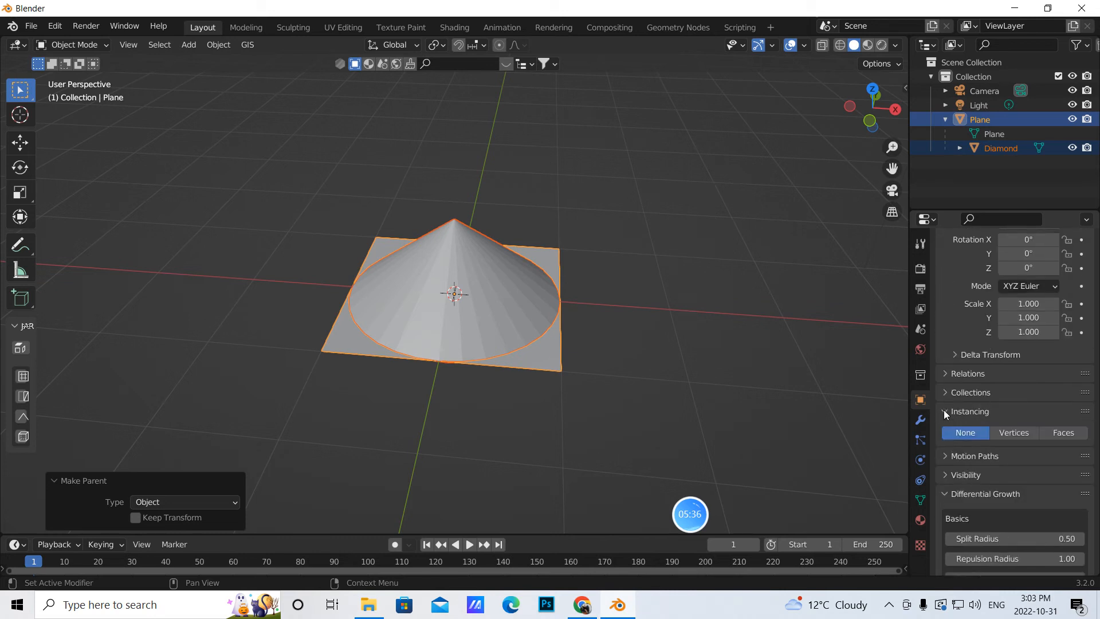
left_click(1066, 433)
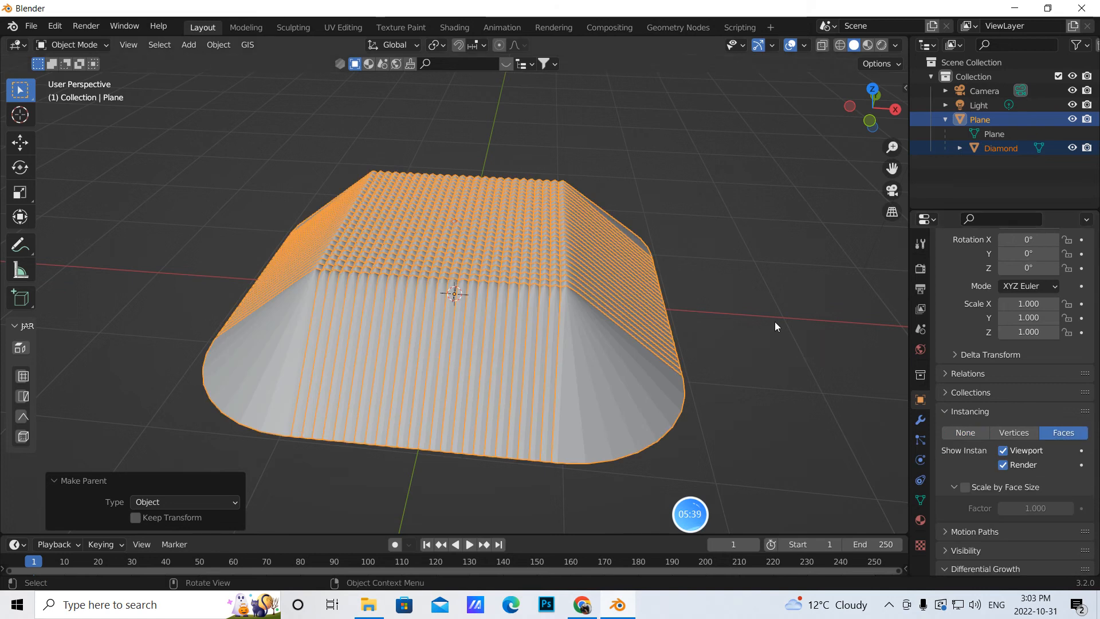
- Scale the diamond down uniformly to about 0.030 so its copies fit the plane's individual faces
middle_click_drag(760, 301, 778, 356)
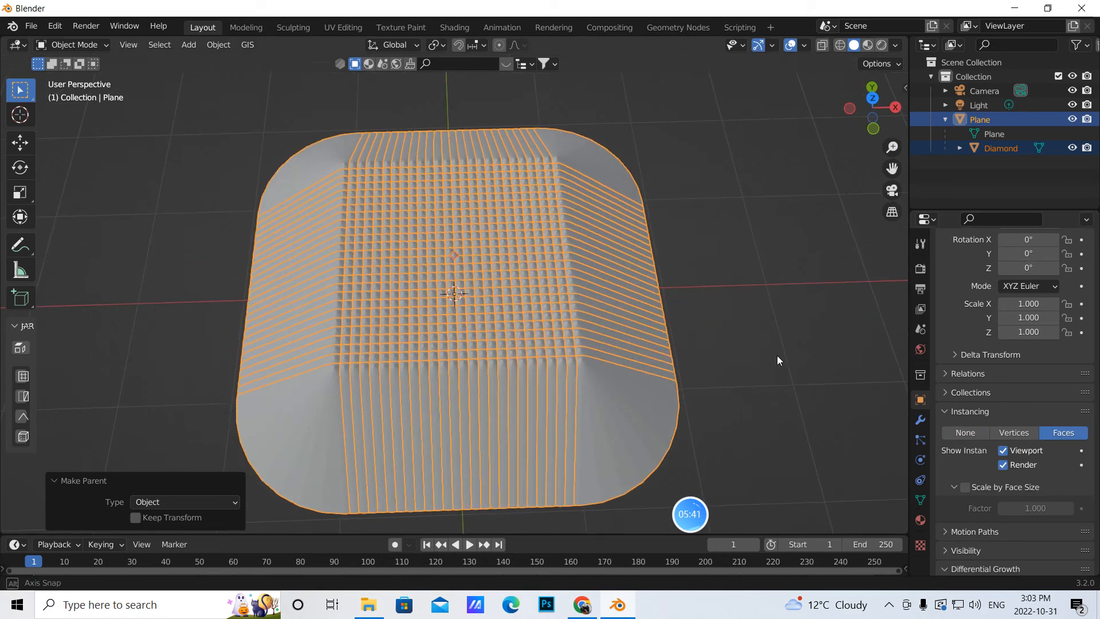
scroll(778, 356, "up", 2)
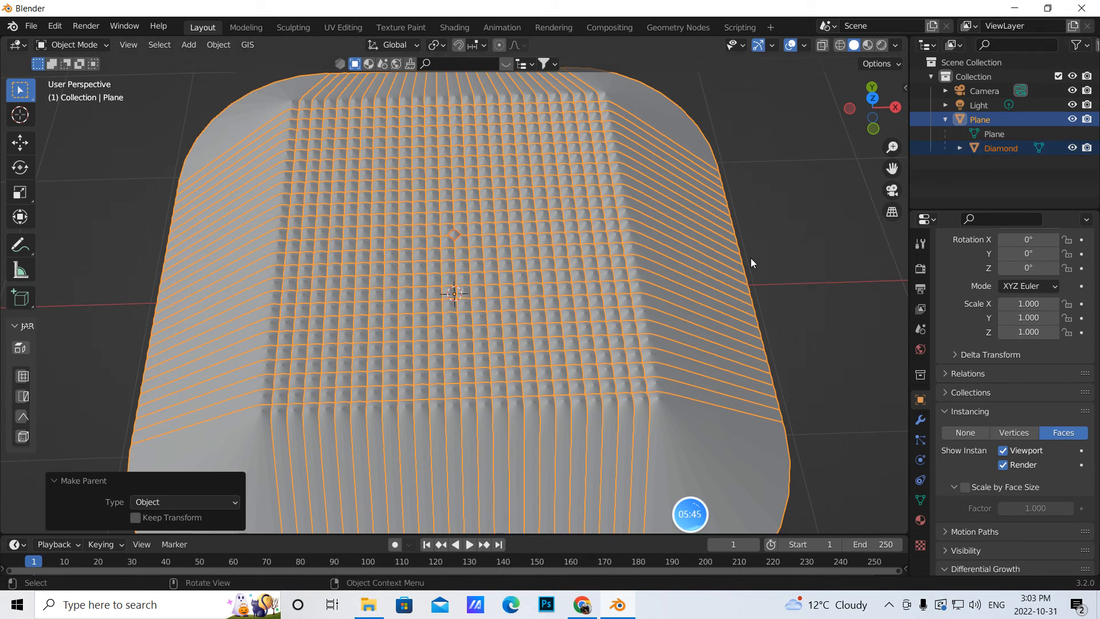
left_click(988, 147)
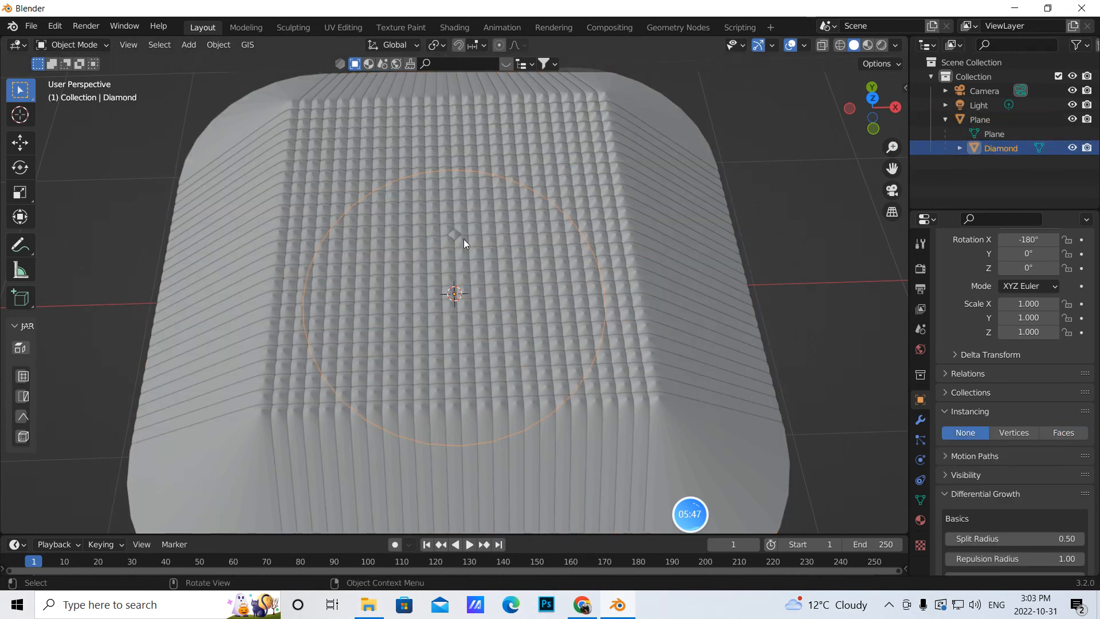
scroll(446, 253, "down", 2)
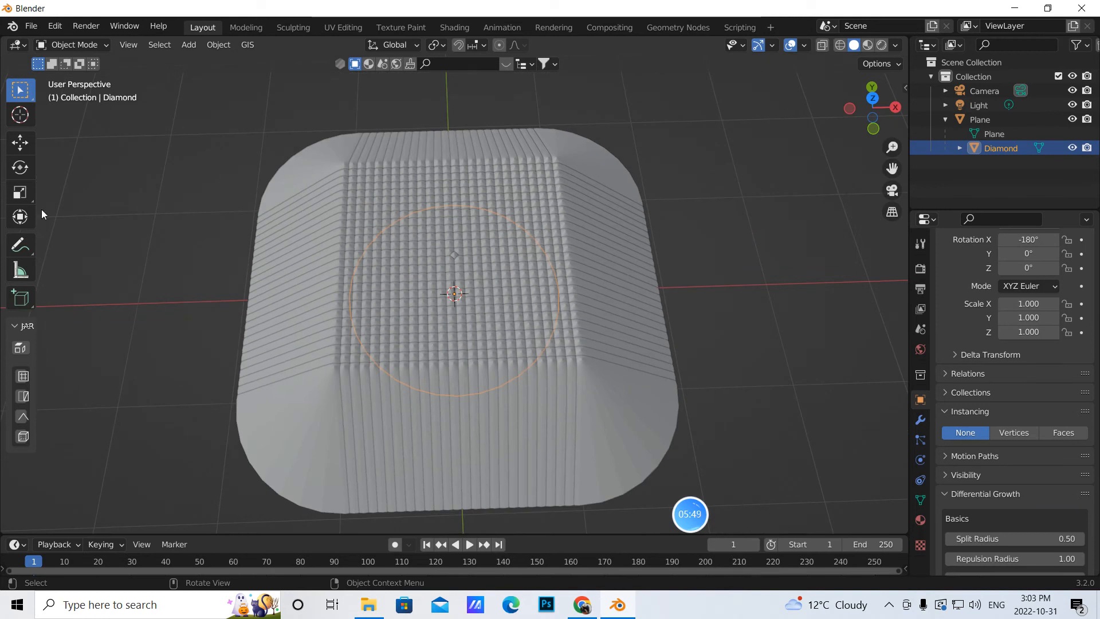
left_click(20, 192)
left_click_drag(507, 328, 455, 294)
scroll(528, 362, "up", 7)
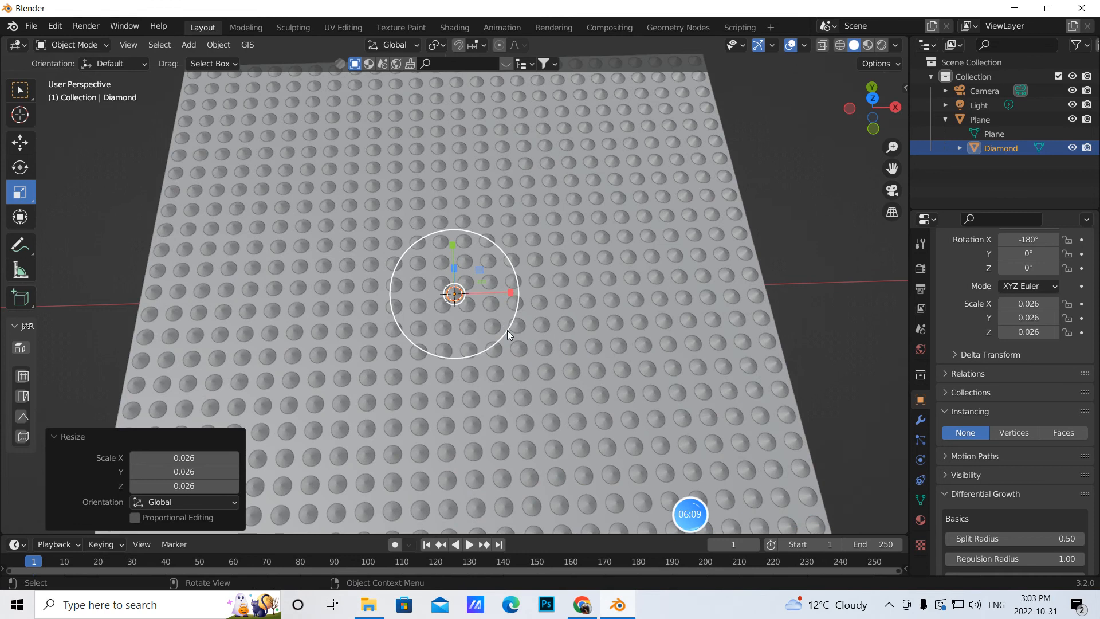
left_click_drag(508, 330, 522, 334)
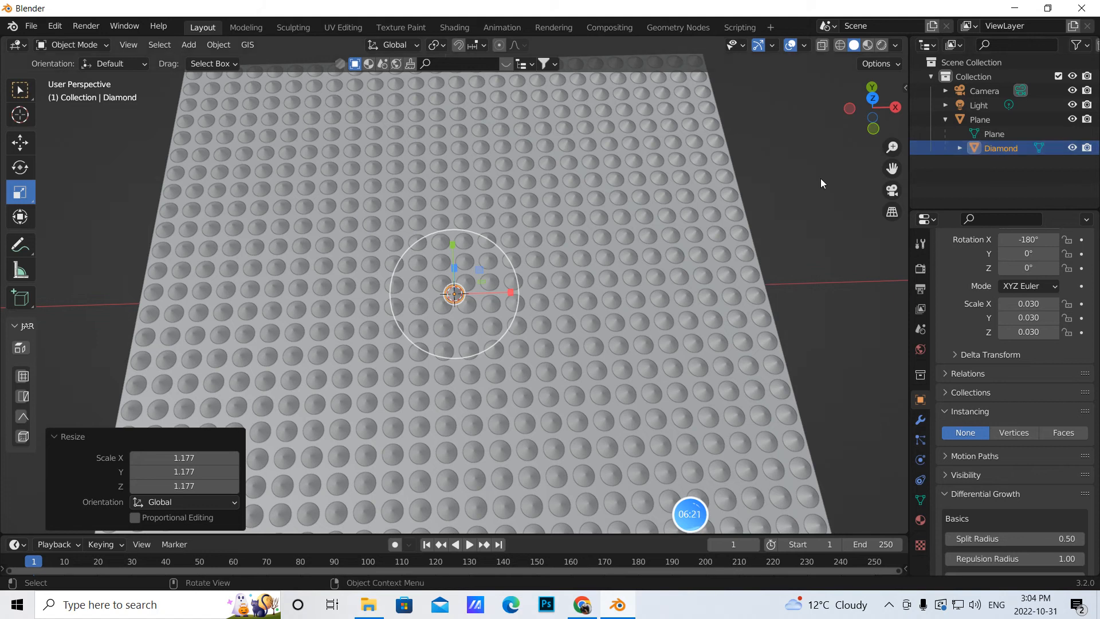
scroll(396, 250, "down", 5)
middle_click_drag(614, 188, 480, 216)
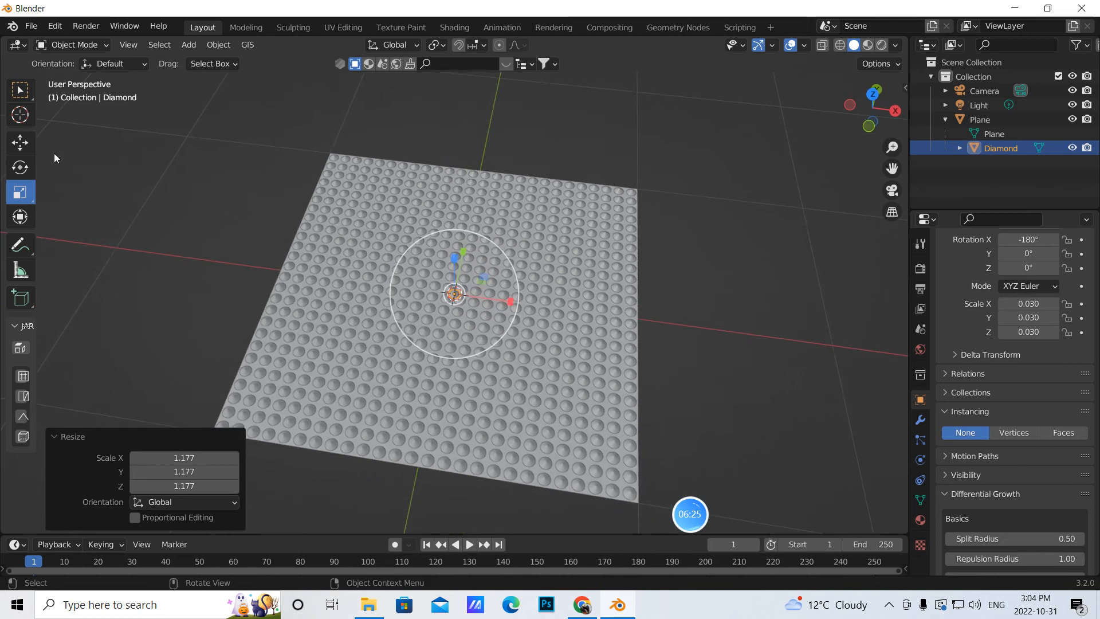
- Add a 4-sided circle curve with a 1 m radius, make it 3D, and return to Object Mode
left_click(23, 89)
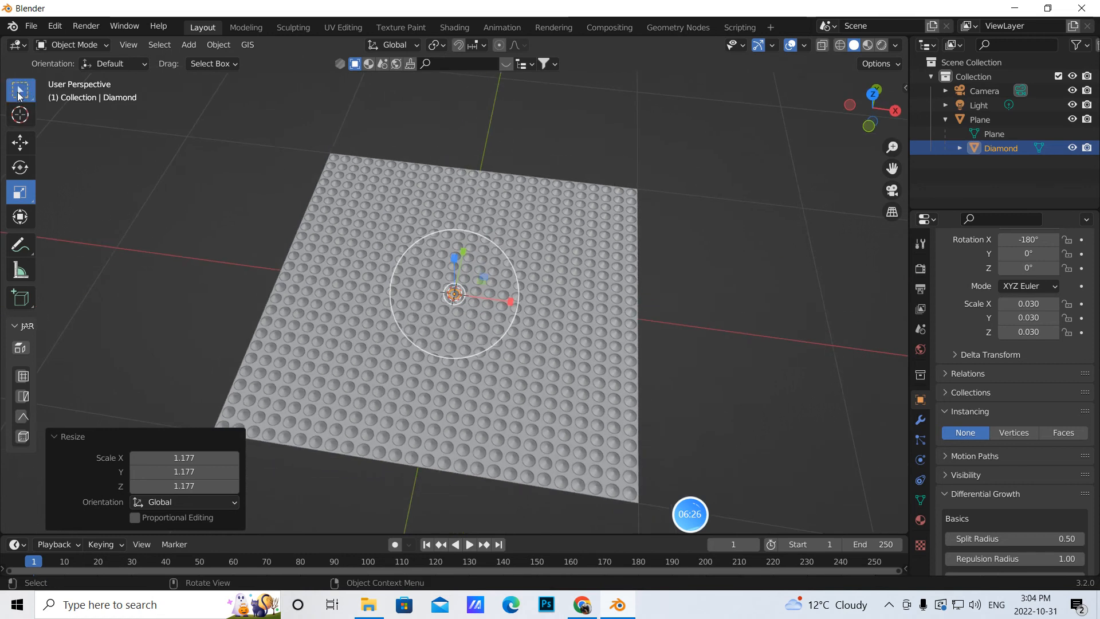
left_click(190, 45)
mouse_move(212, 79)
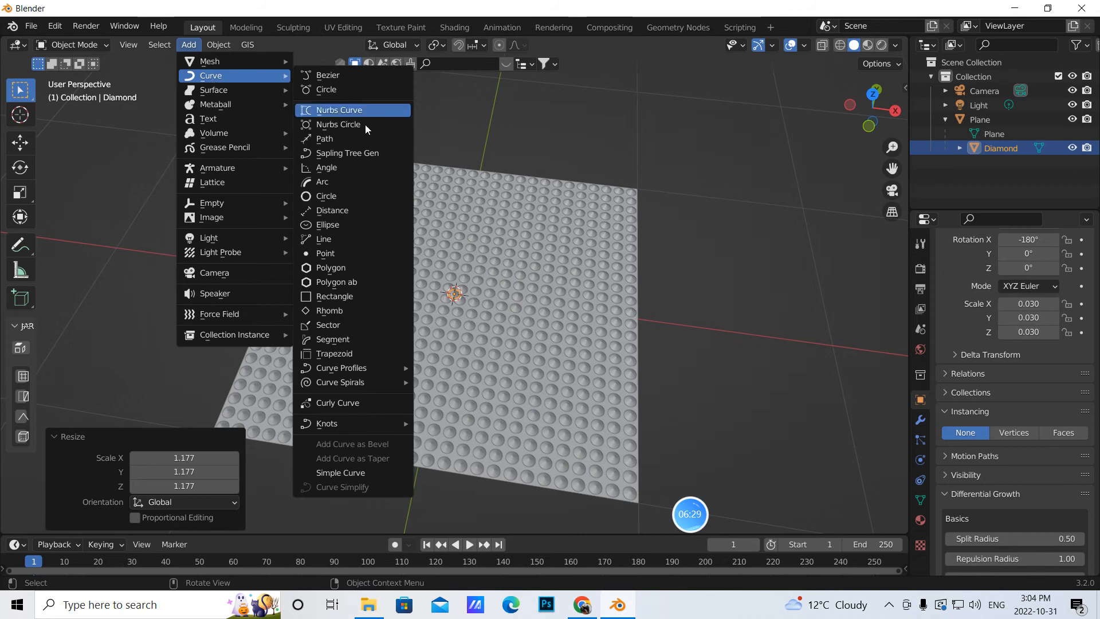
left_click(325, 196)
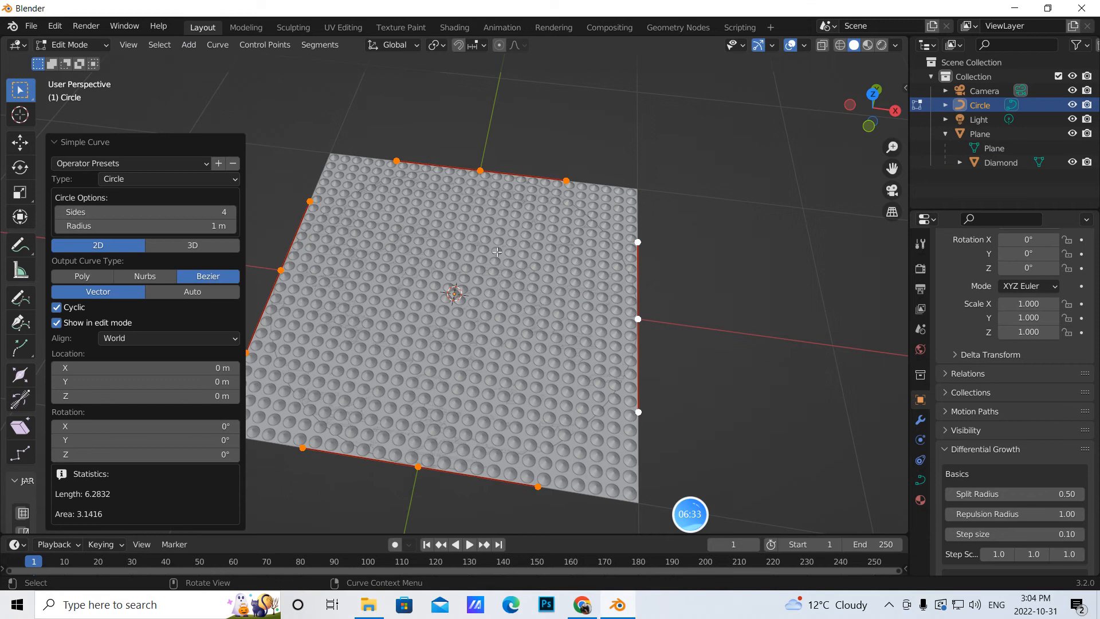
middle_click_drag(734, 253, 747, 223)
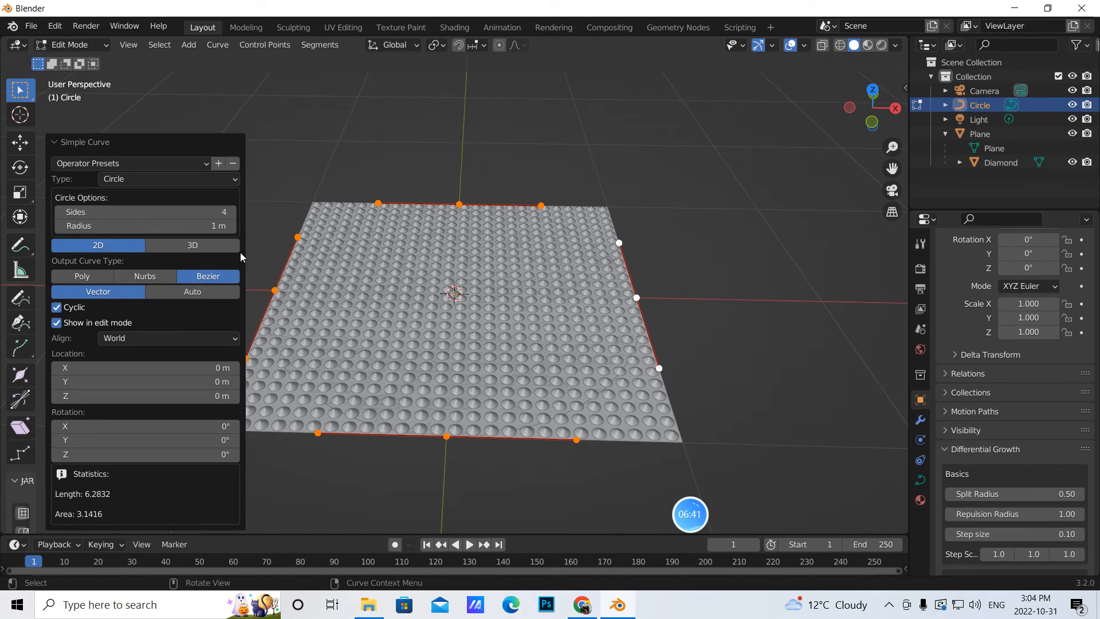
left_click(195, 247)
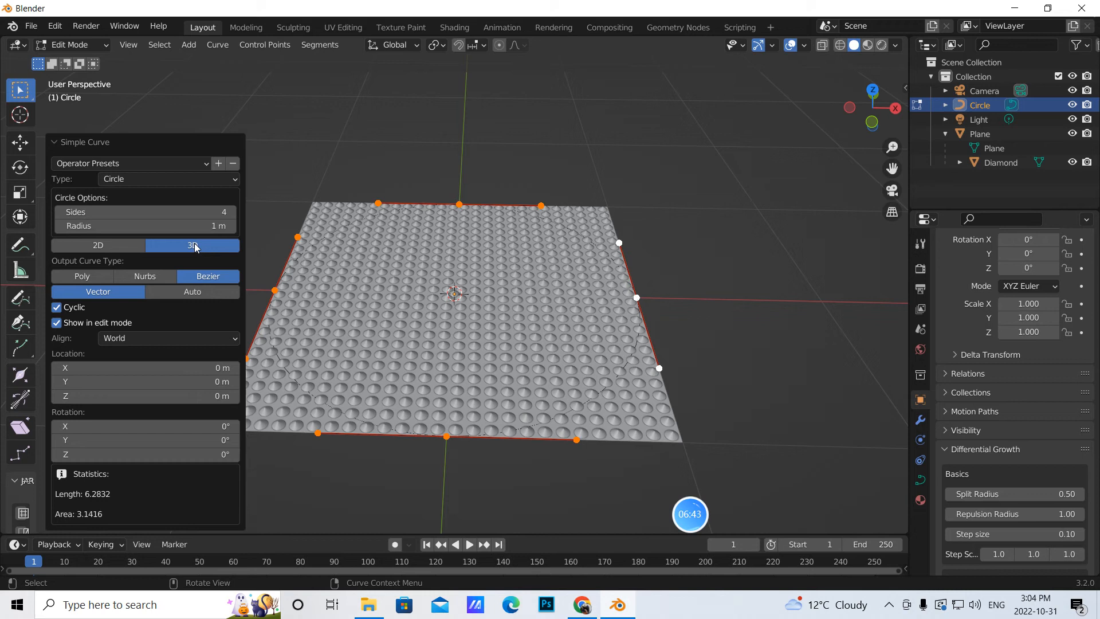
left_click(111, 44)
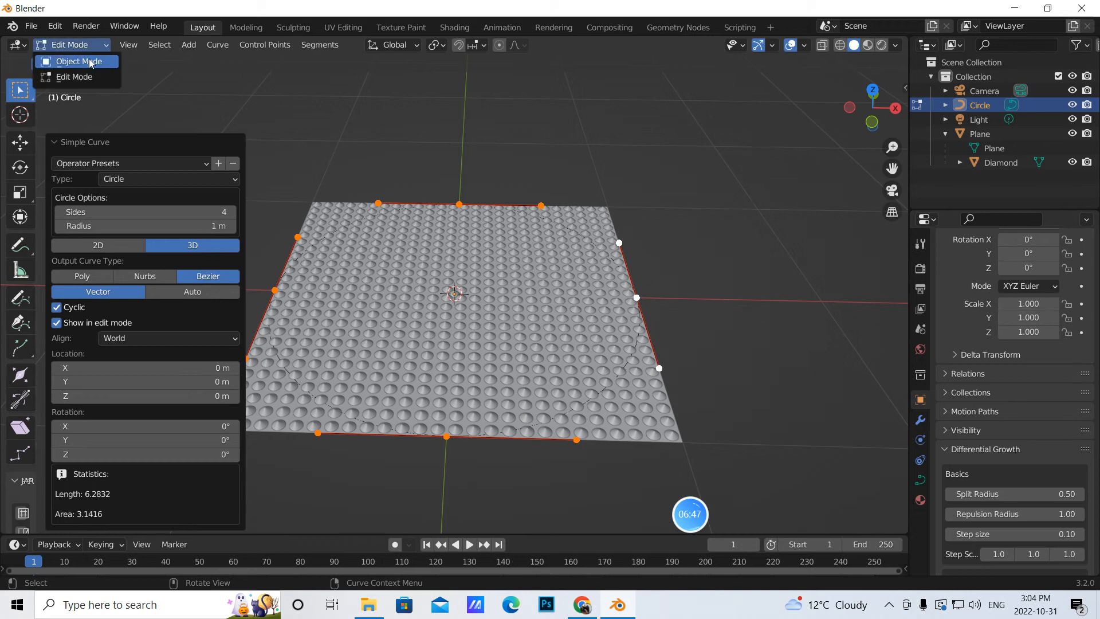
left_click(90, 62)
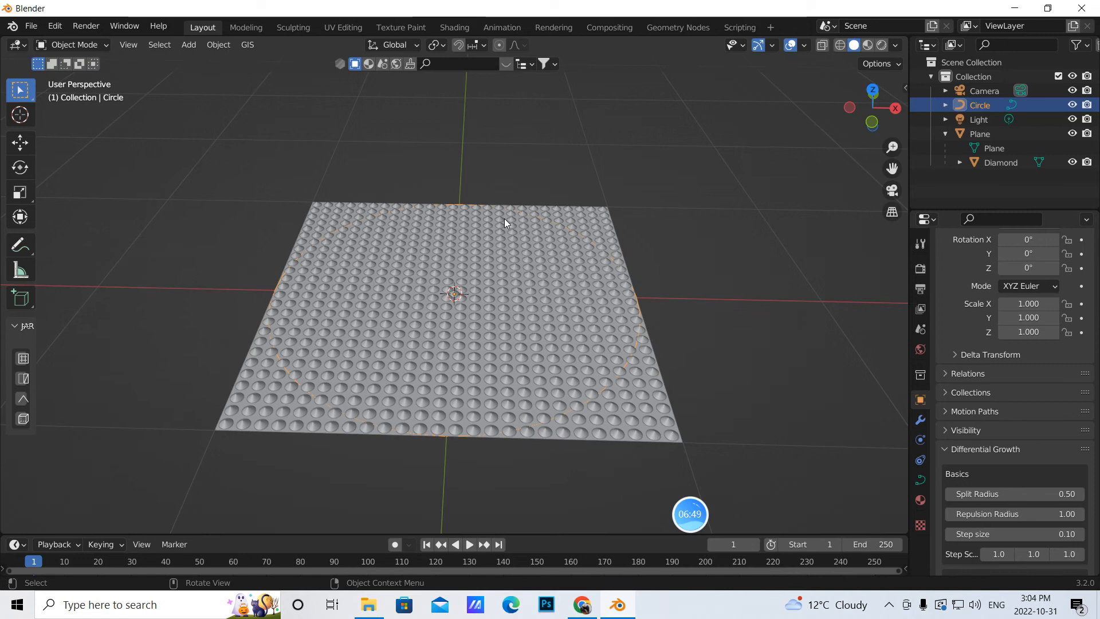
- Switch the viewport to wireframe and add a Curve modifier to the plane with Circle as its curve object
left_click(838, 46)
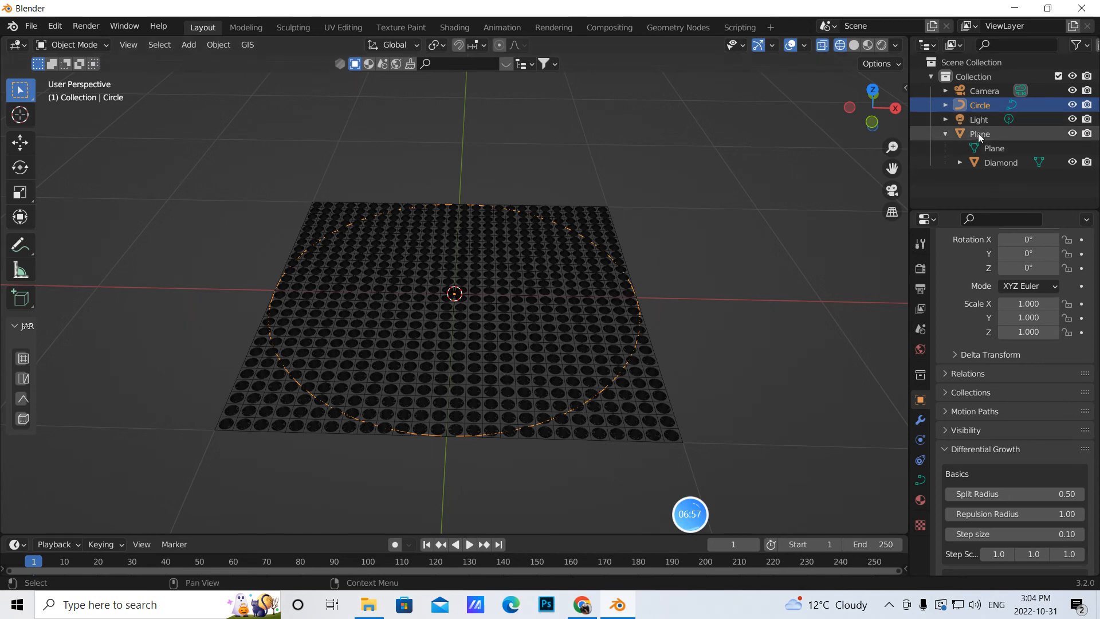
left_click(988, 150)
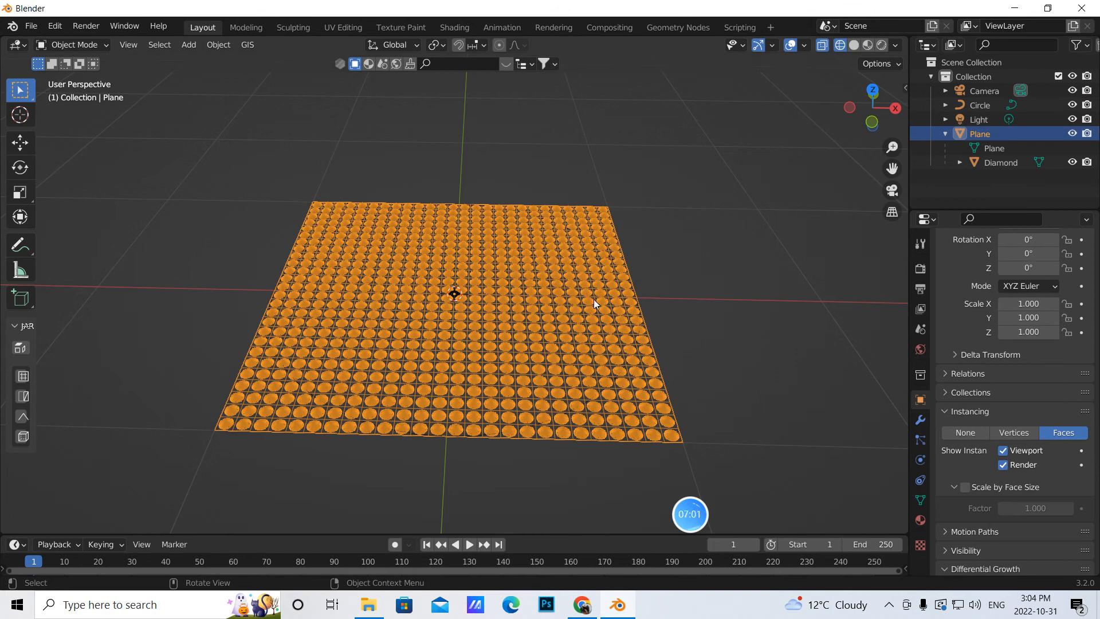
middle_click_drag(596, 297, 573, 297)
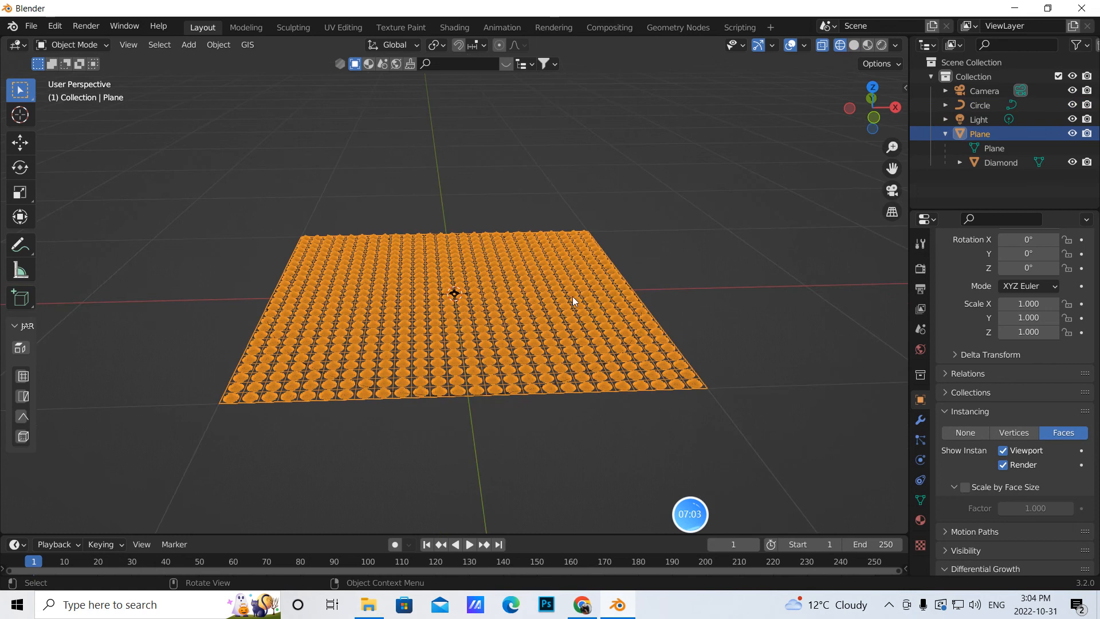
left_click(921, 420)
left_click(980, 267)
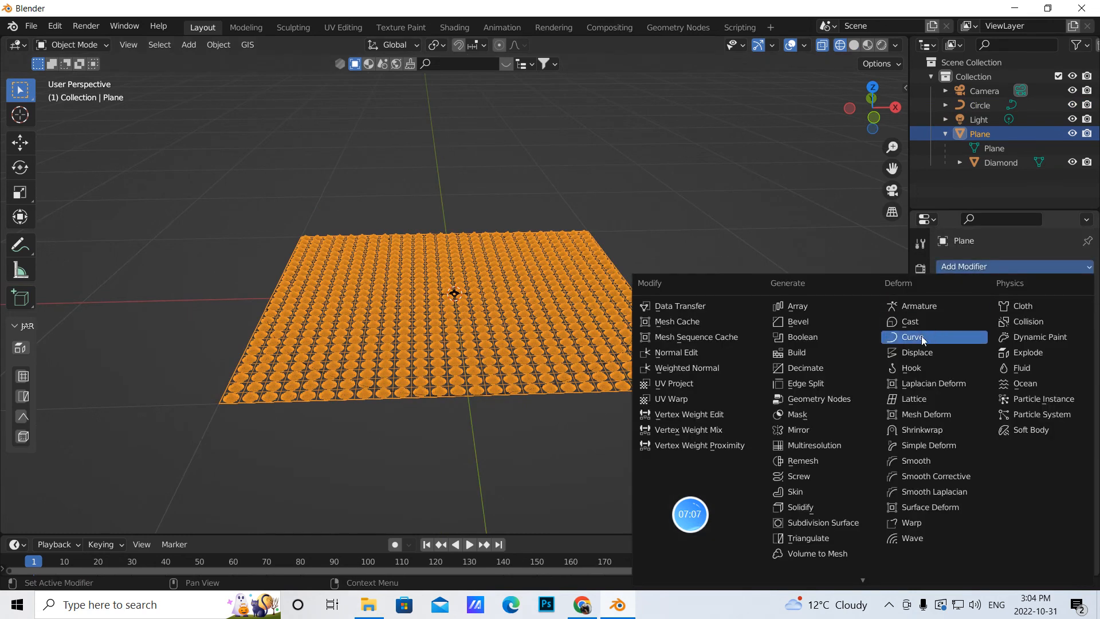
left_click(907, 337)
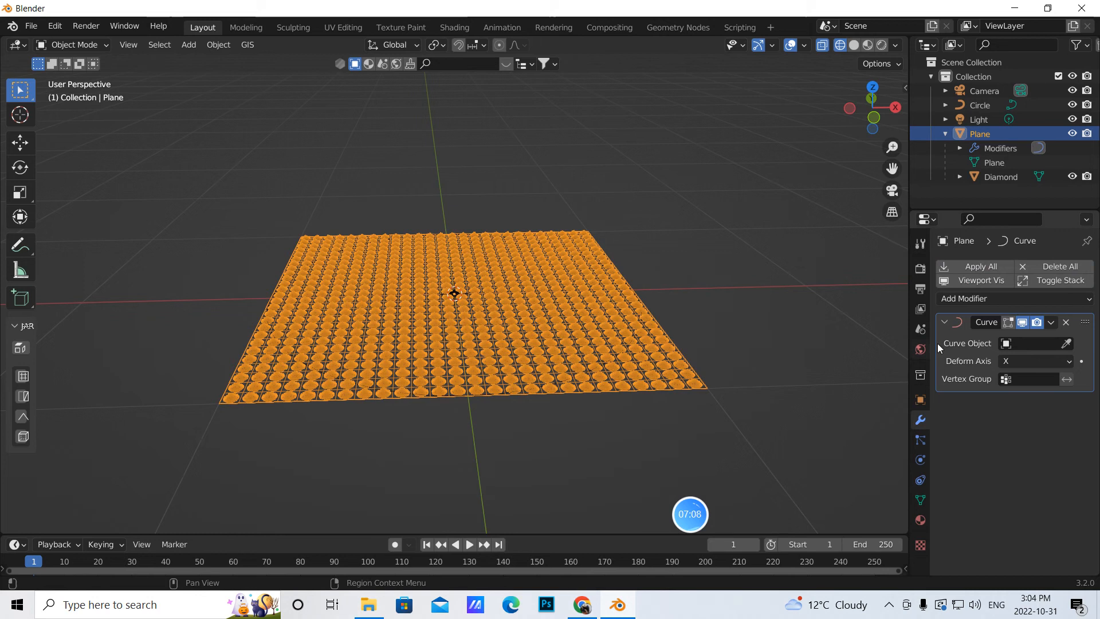
left_click(1024, 344)
left_click(957, 365)
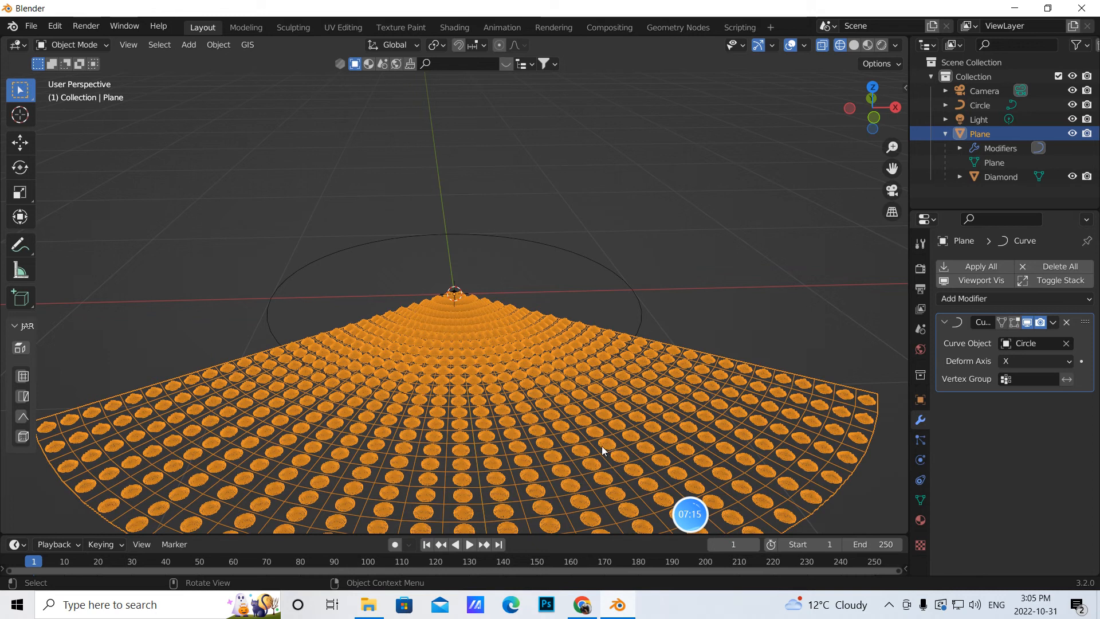
- Apply all transforms to the plane and check its location, rotation and scale values
middle_click_drag(597, 442, 581, 438)
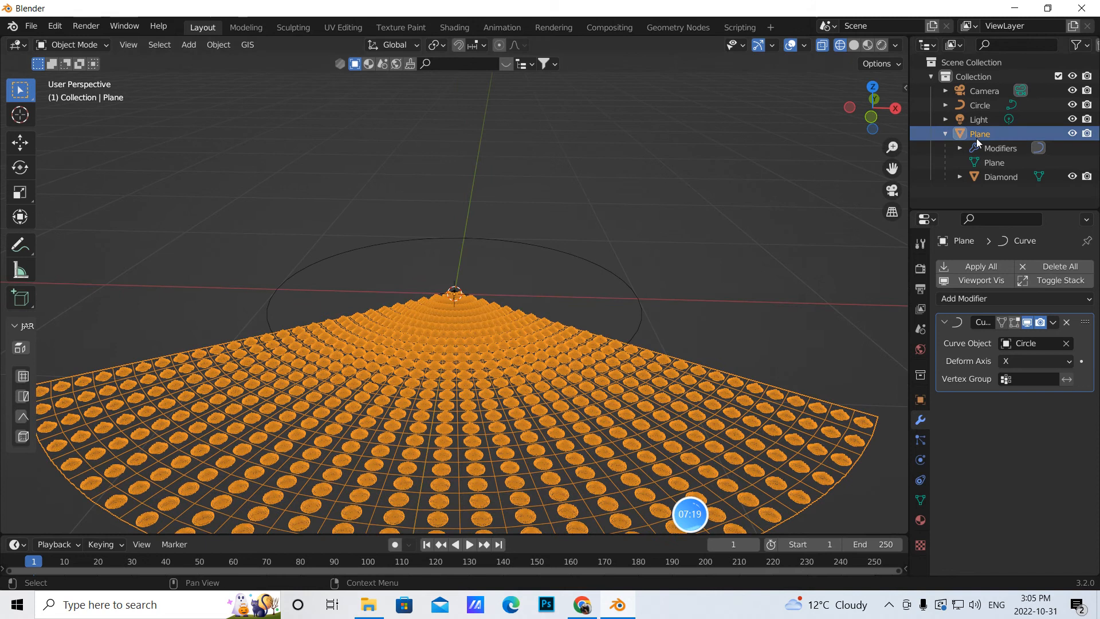
key("ctrl+a")
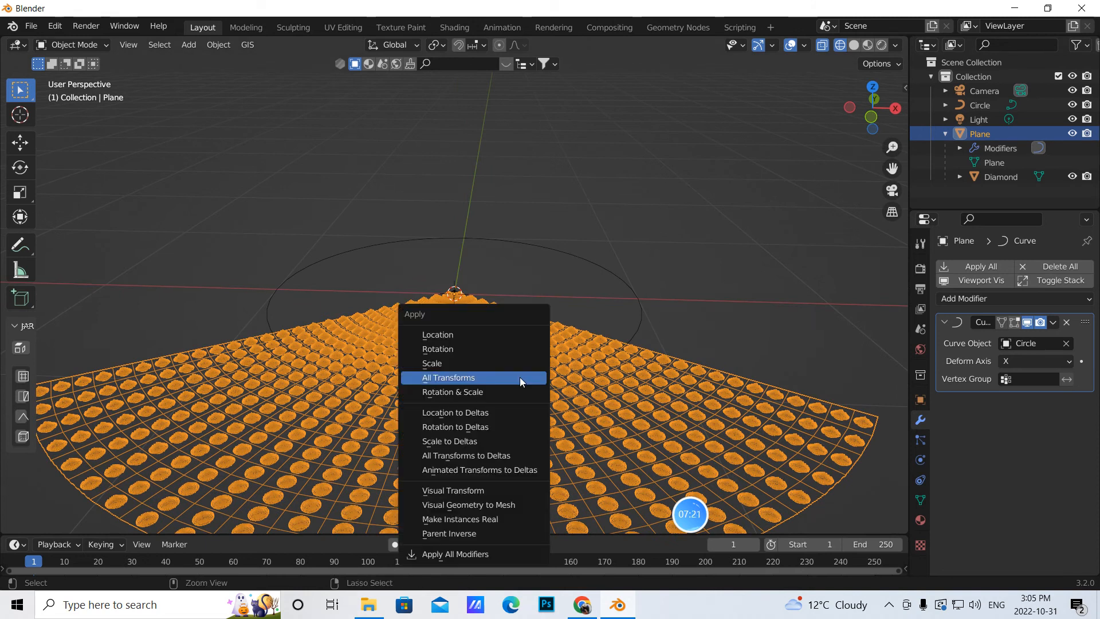
left_click(470, 378)
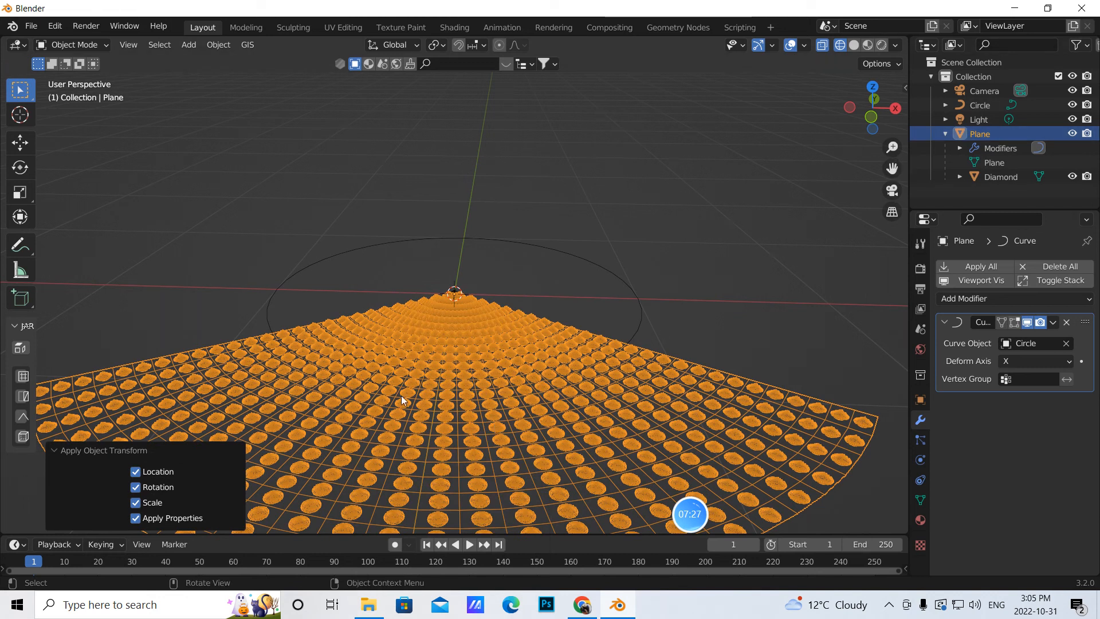
left_click(923, 400)
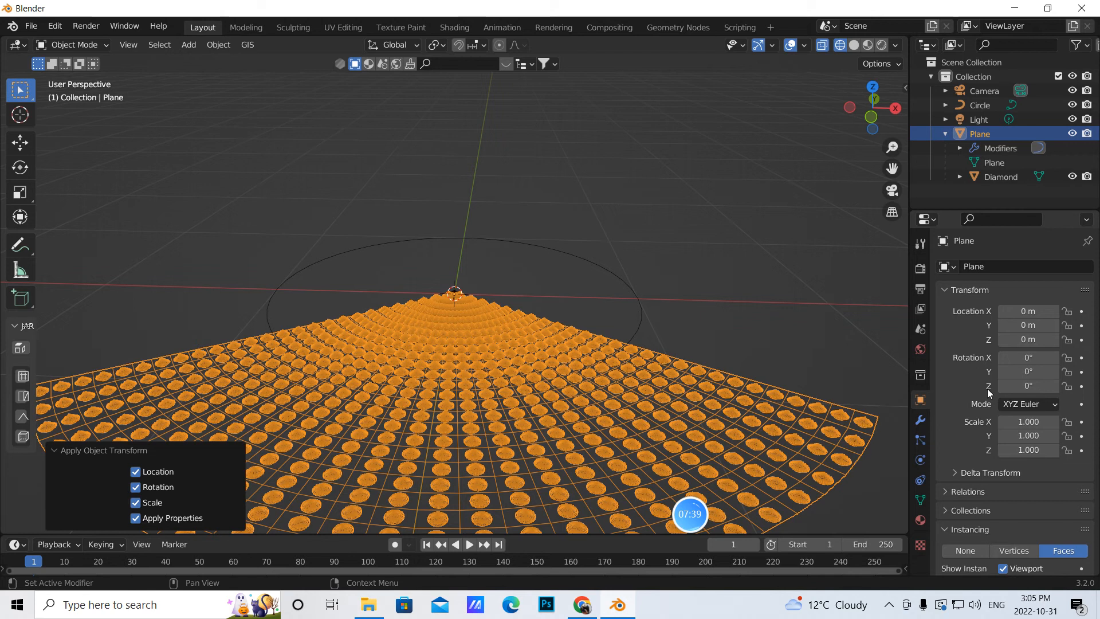
- Set the deform axis of the plane's Curve modifier to Y
left_click(920, 417)
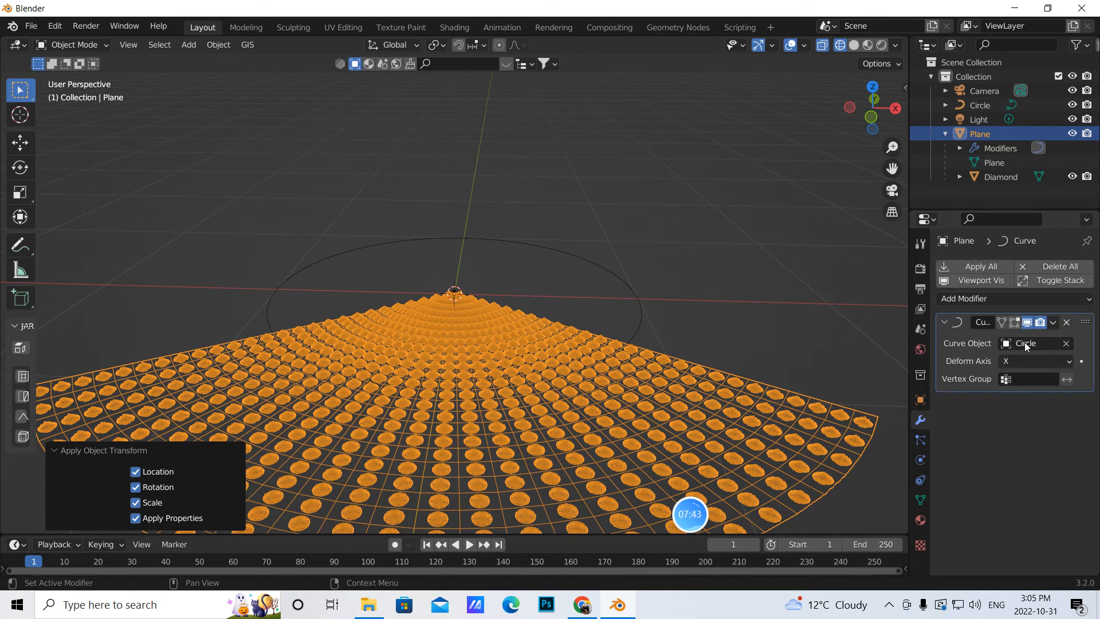
left_click(1071, 362)
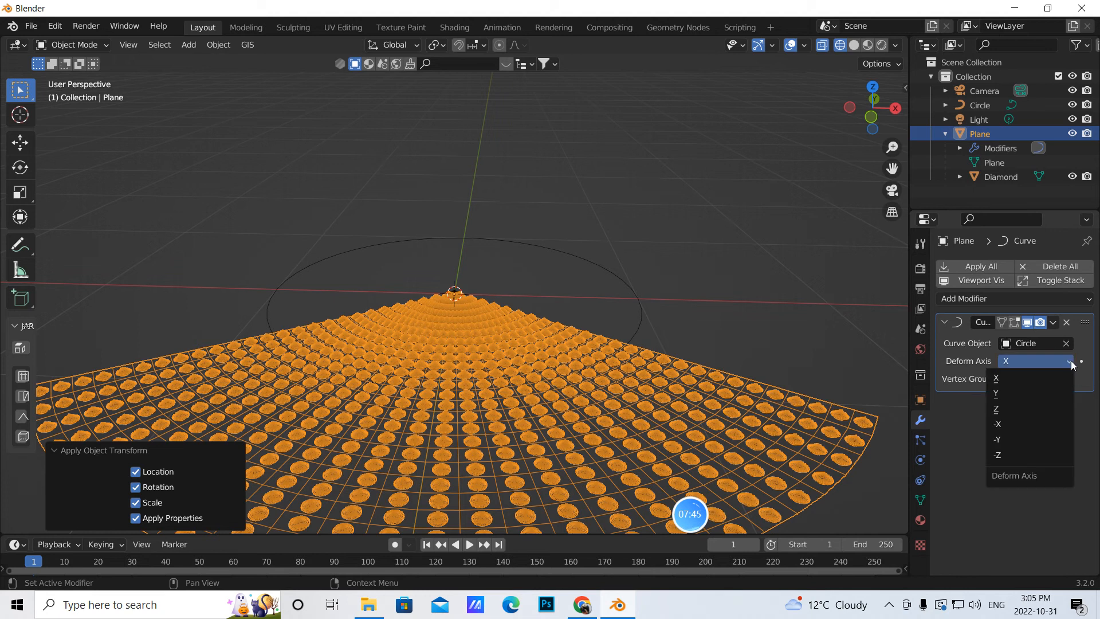
left_click(997, 393)
middle_click_drag(704, 399, 407, 346)
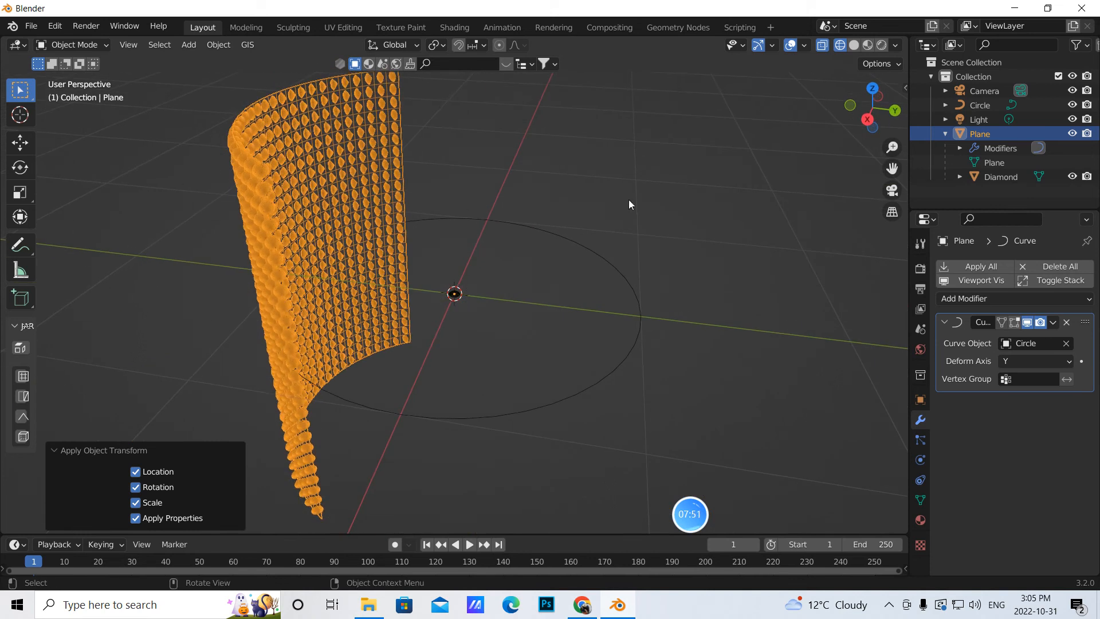
- Select the circle curve for scaling and switch the viewport to solid shading with X-ray turned off
left_click(592, 249)
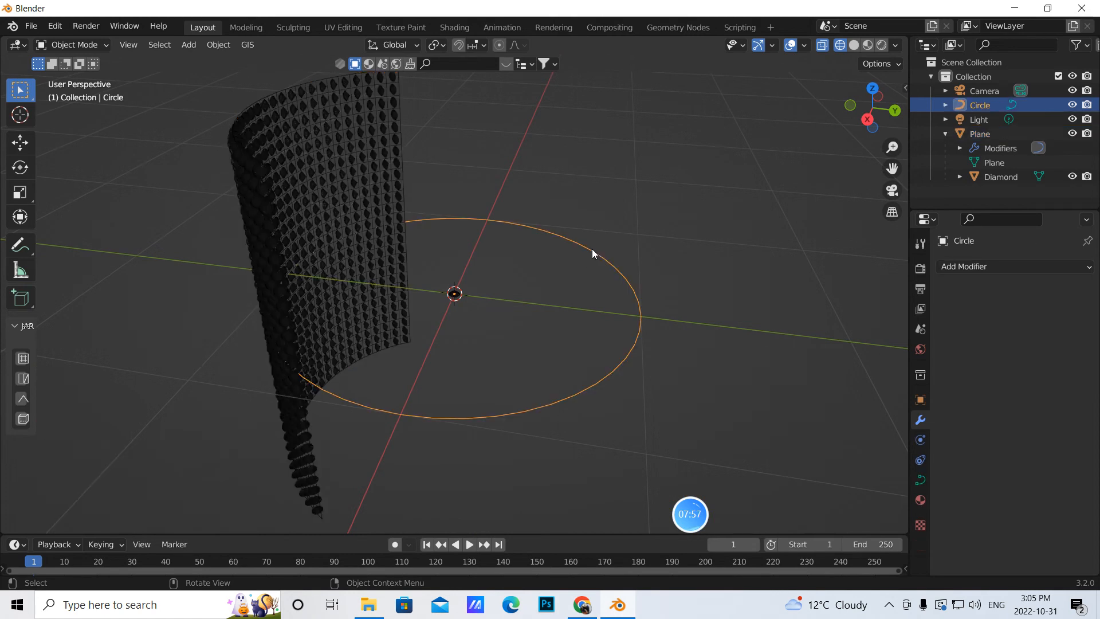
left_click(20, 192)
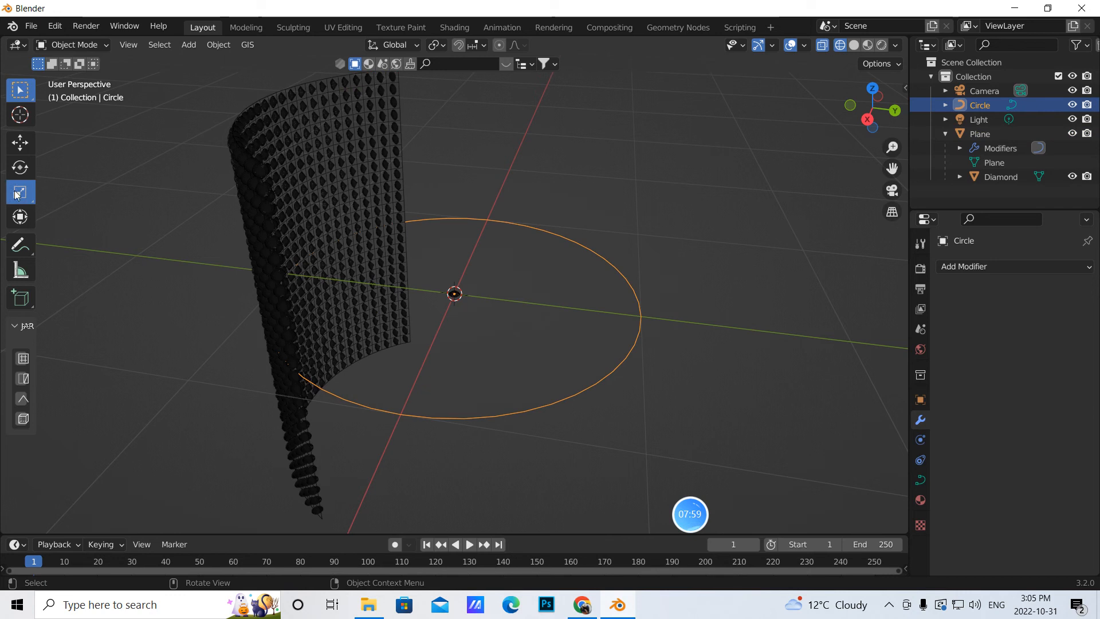
left_click(855, 45)
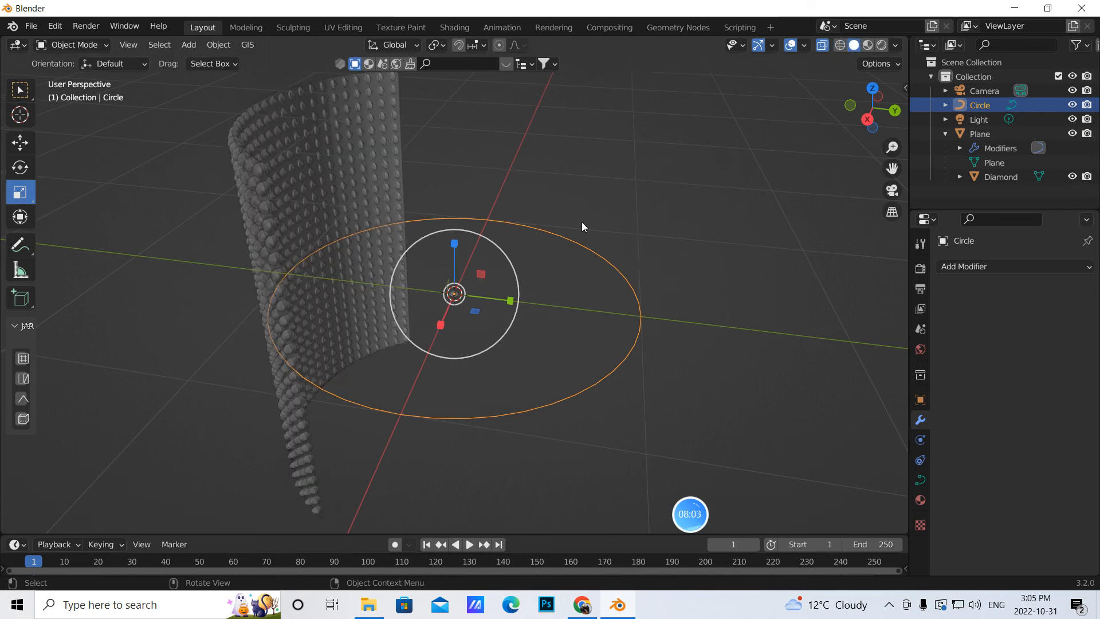
middle_click_drag(703, 297, 690, 295)
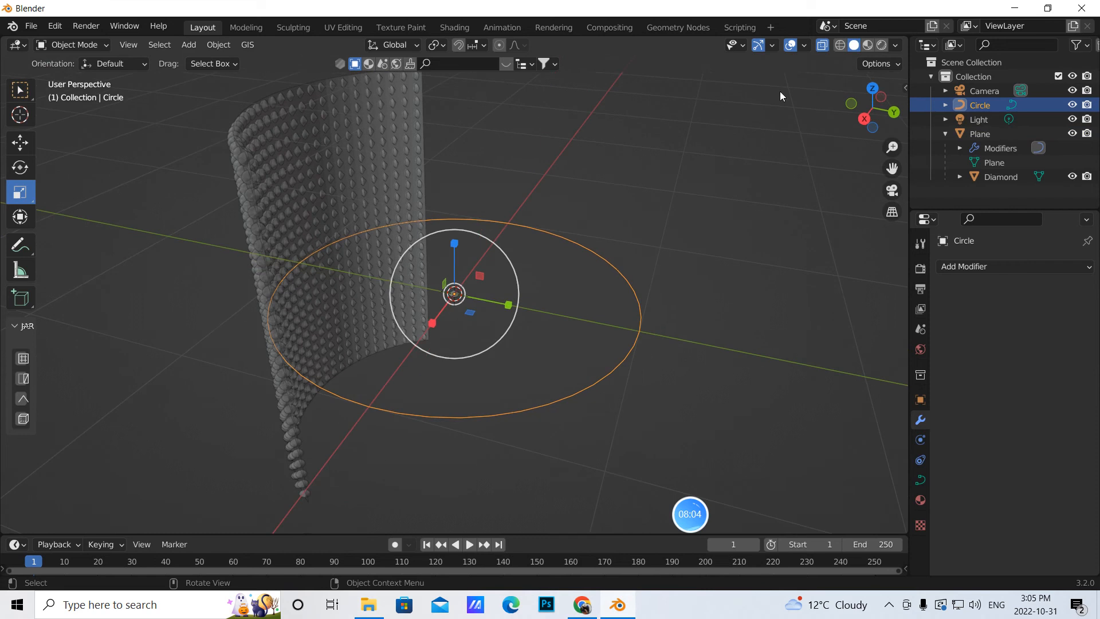
left_click(821, 46)
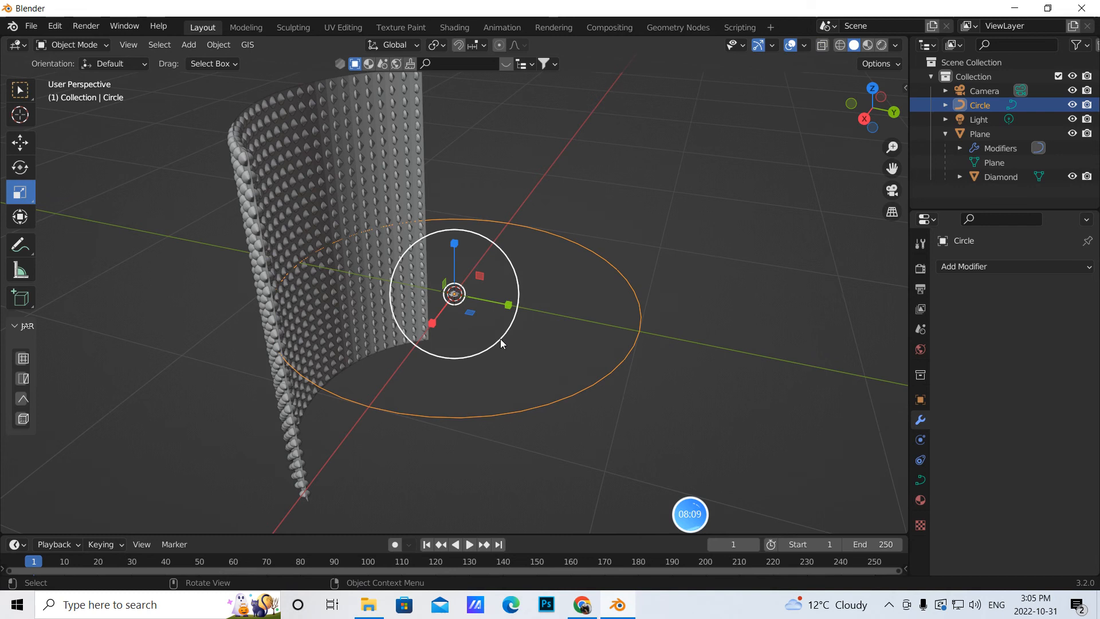
- Scale the circle curve down uniformly by a factor of about 0.319 so the plane closes into a tube
middle_click_drag(727, 260, 507, 254)
left_click_drag(490, 354, 452, 313)
middle_click_drag(464, 321, 534, 336)
scroll(527, 309, "up", 4)
scroll(559, 333, "down", 5)
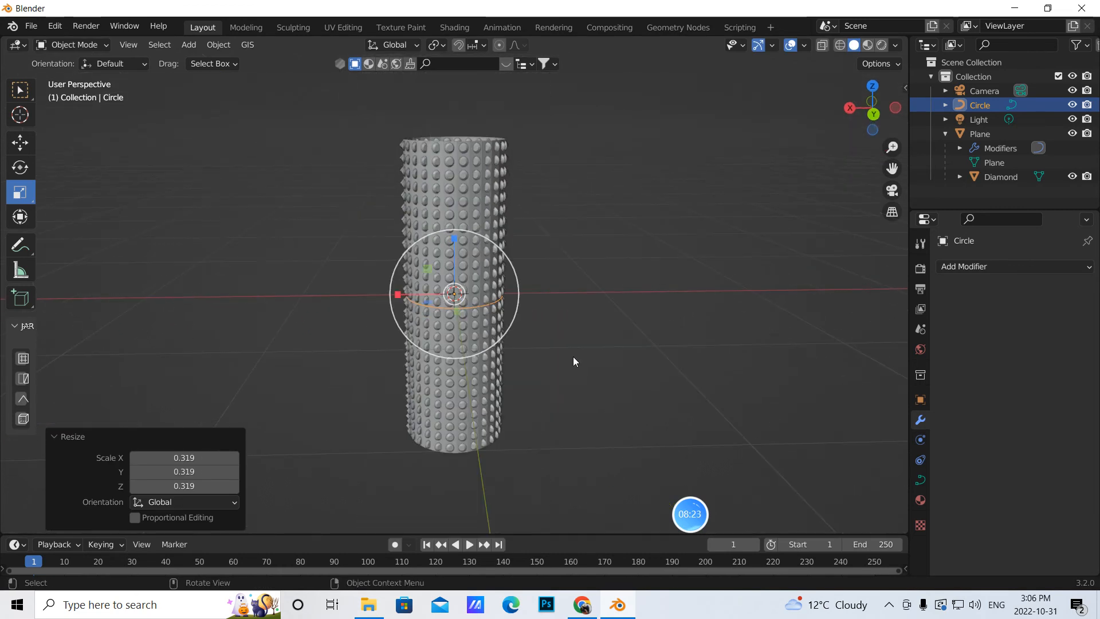
scroll(575, 362, "up", 4)
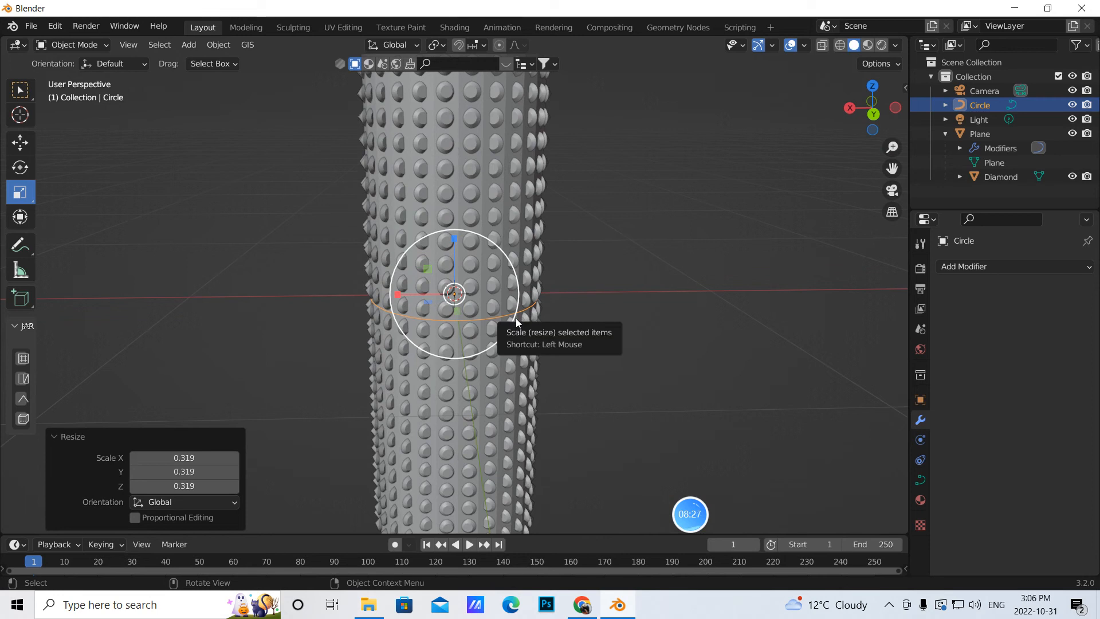
- Select the Diamond object, switch the viewport to Material Preview shading and examine the gems on the tube
left_click(997, 179)
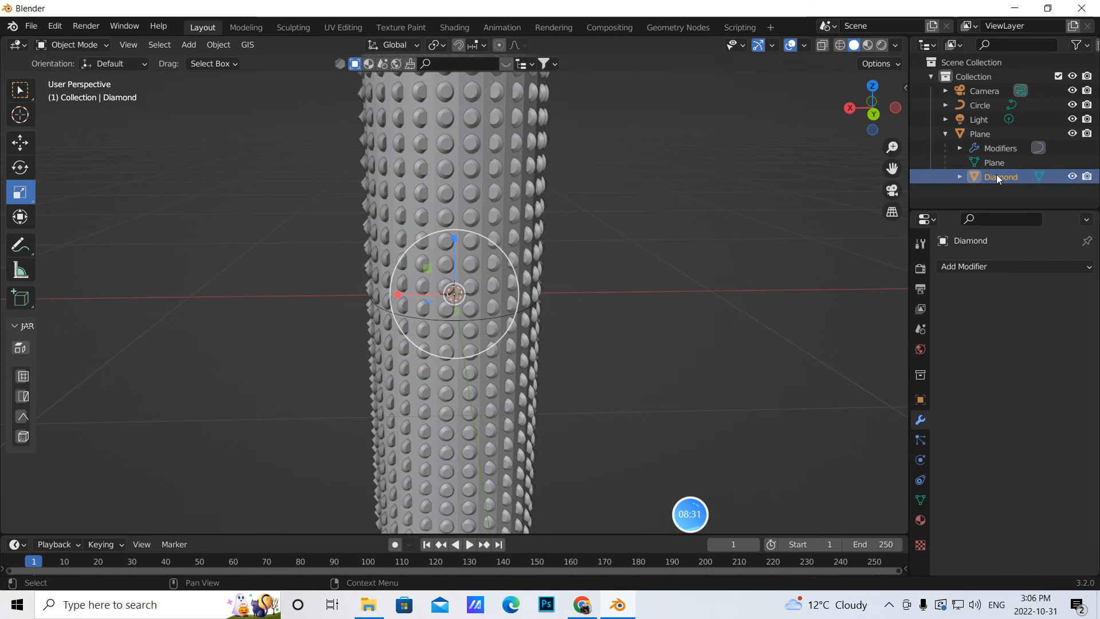
left_click(867, 45)
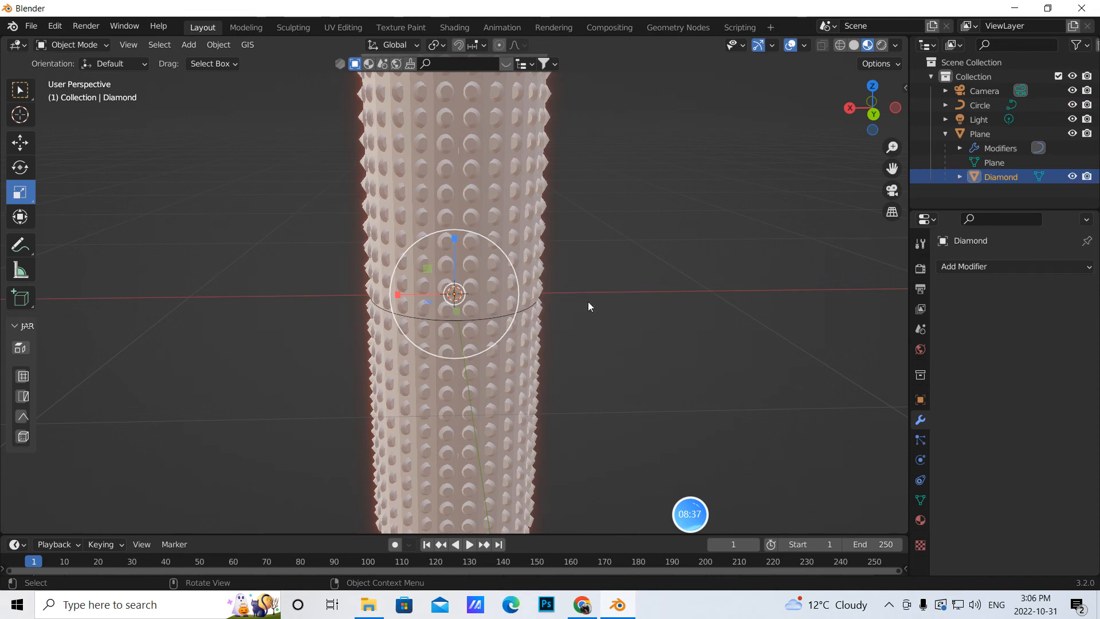
scroll(565, 303, "up", 2)
middle_click_drag(638, 331, 582, 275)
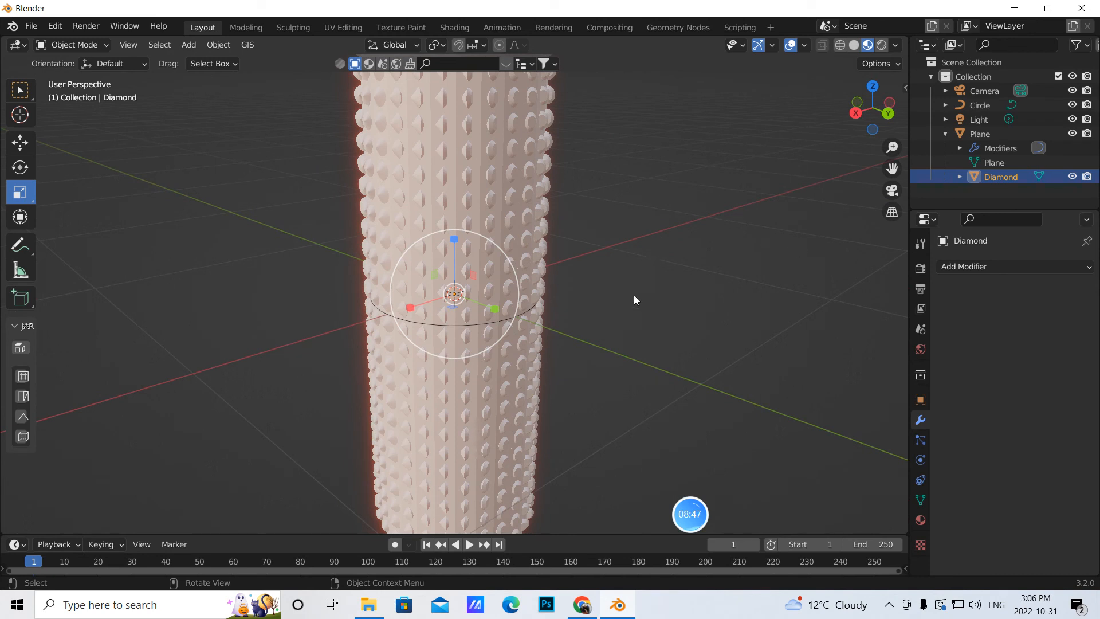
scroll(520, 249, "up", 3)
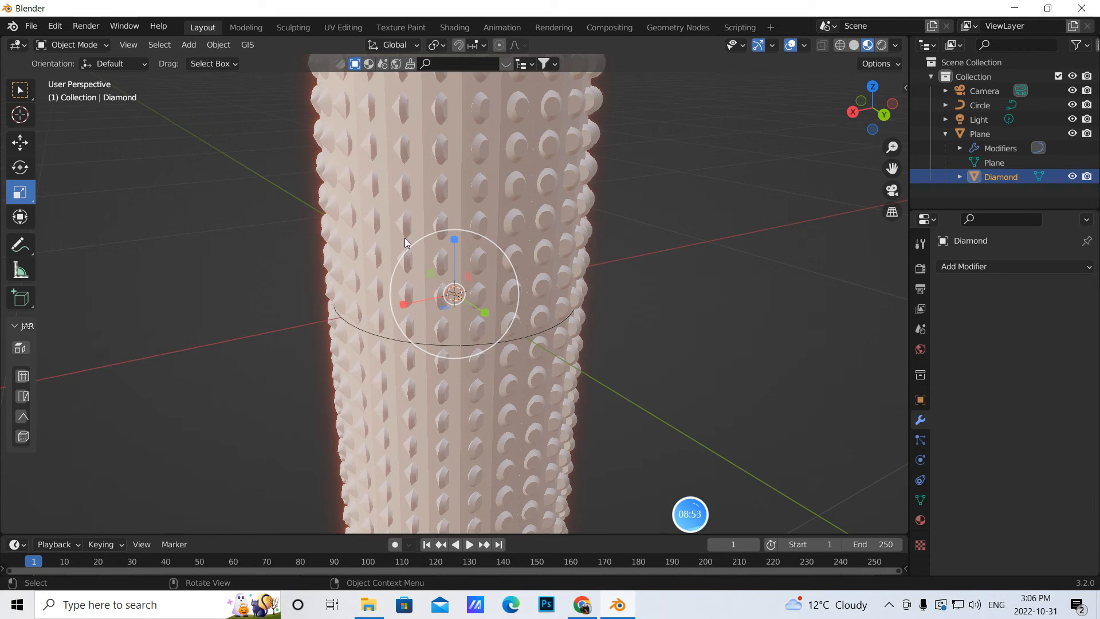
- Turn off the viewport display of the plane's Curve modifier to show the plane flat
left_click(979, 134)
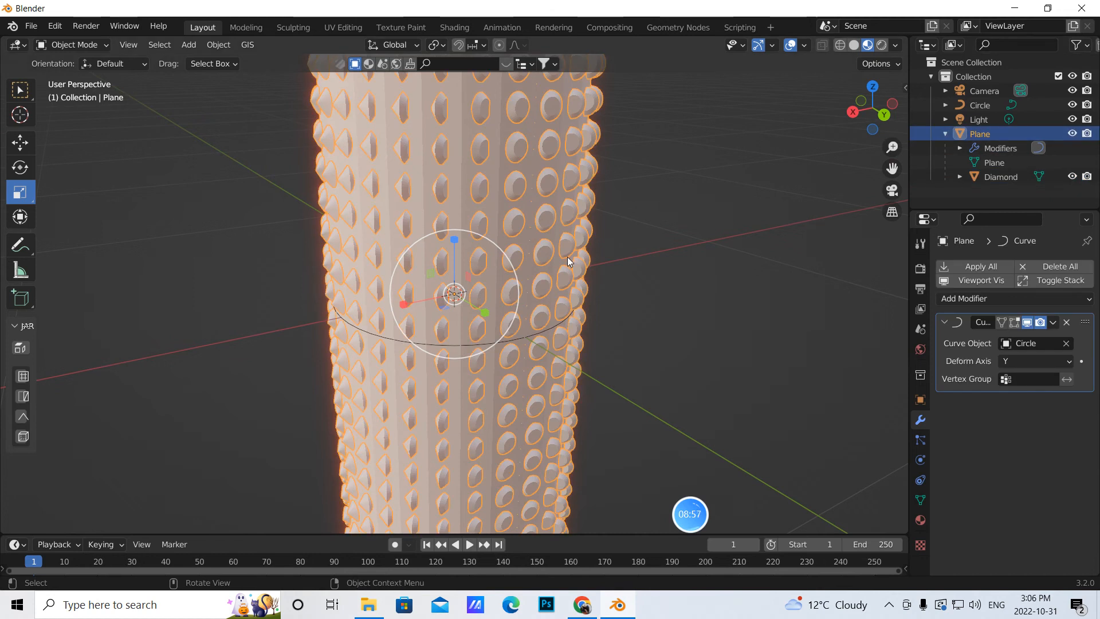
left_click(1030, 322)
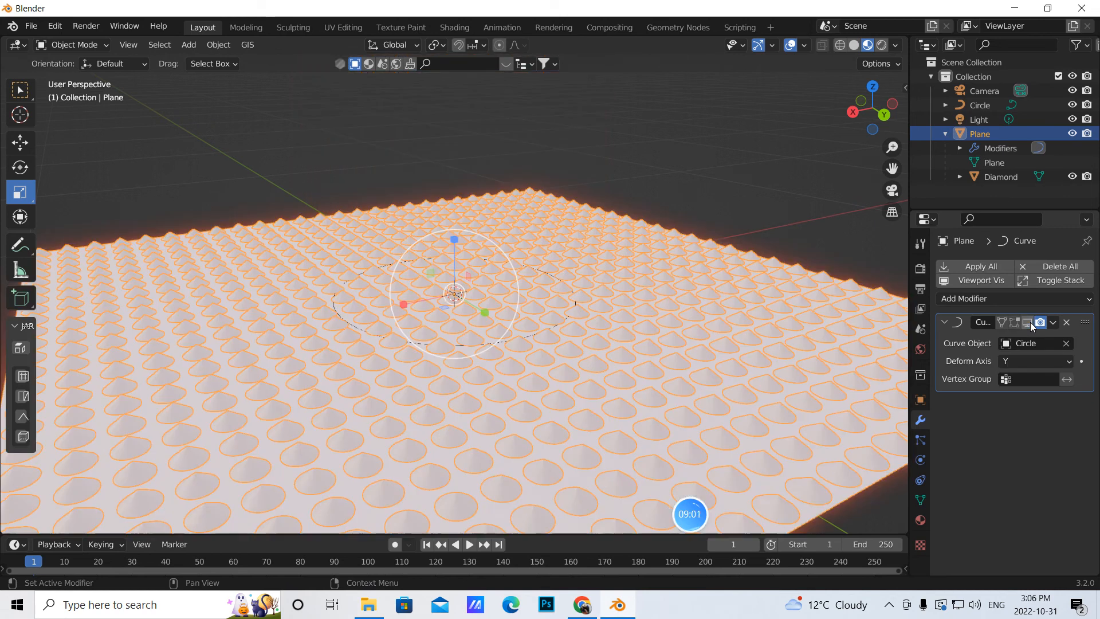
scroll(648, 381, "down", 5)
middle_click_drag(649, 380, 582, 370)
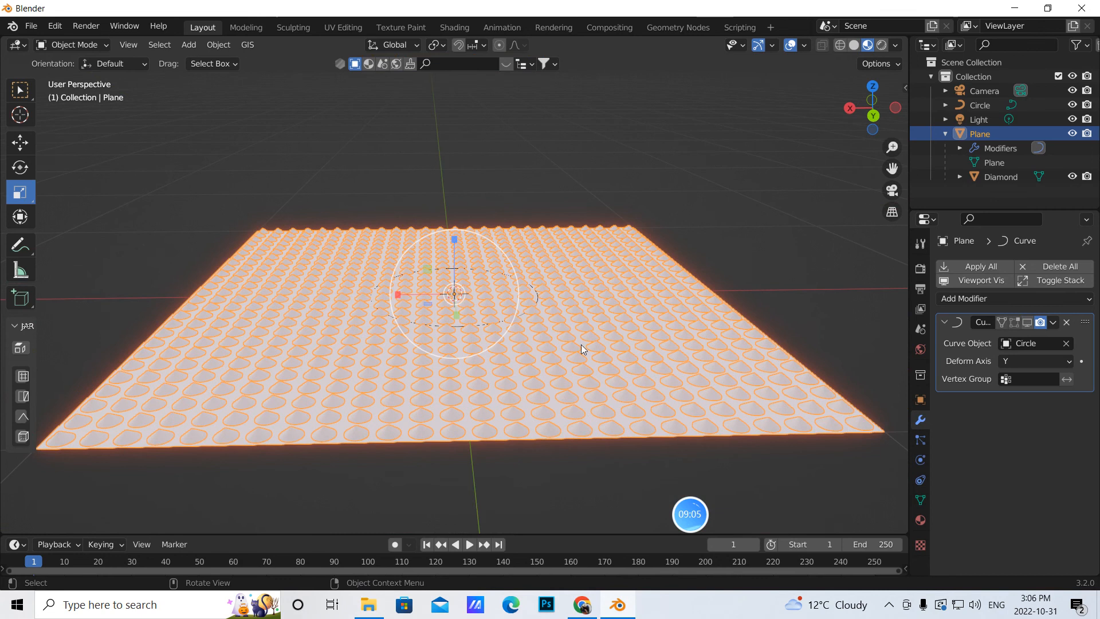
- Select the Diamond, the plane and the circle together and apply all transforms to them
left_click(989, 176)
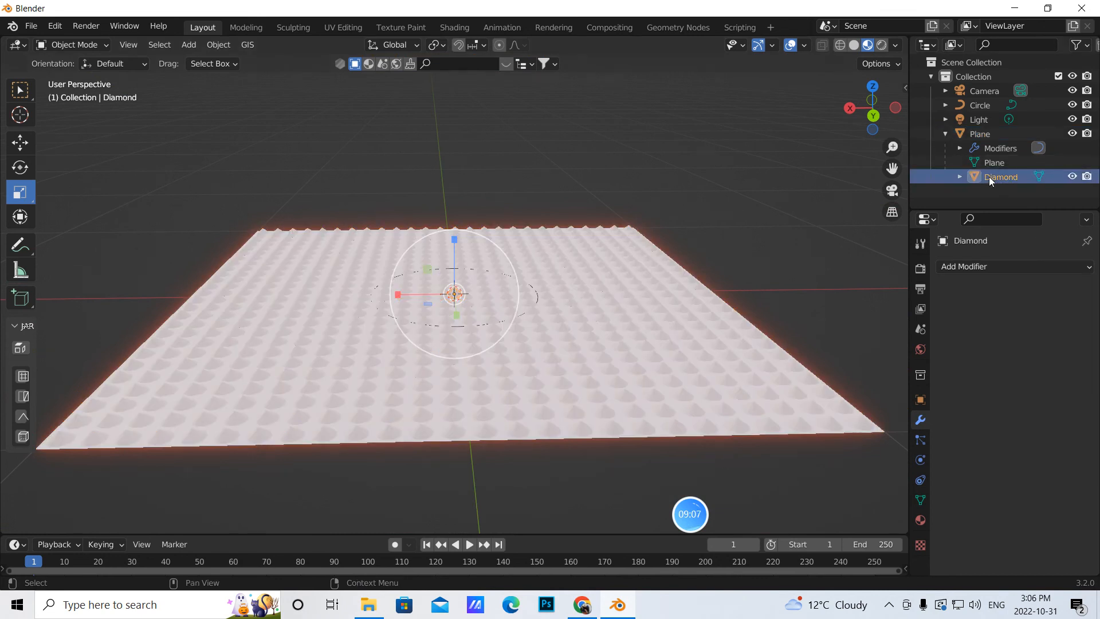
scroll(273, 277, "down", 3)
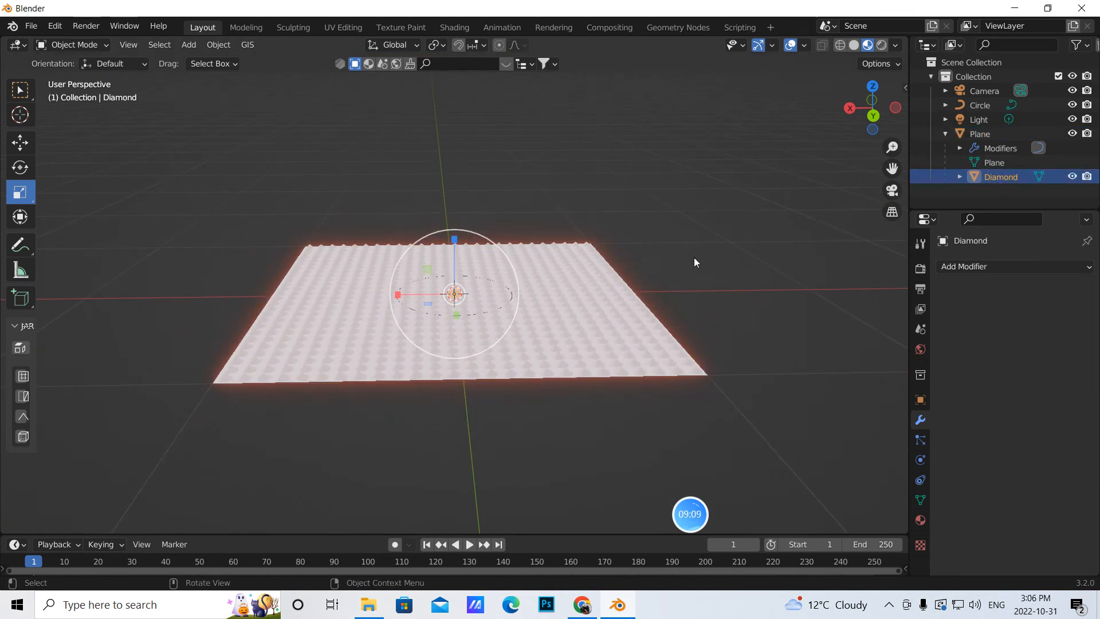
scroll(643, 356, "up", 2)
scroll(339, 360, "down", 2)
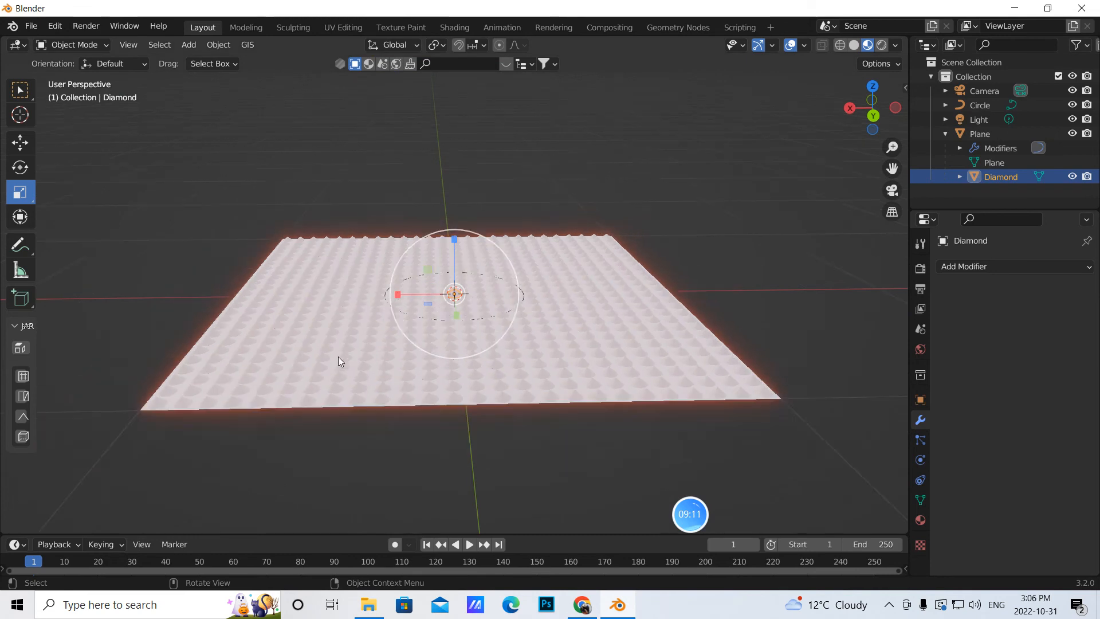
left_click_drag(136, 208, 907, 439)
scroll(683, 292, "up", 3)
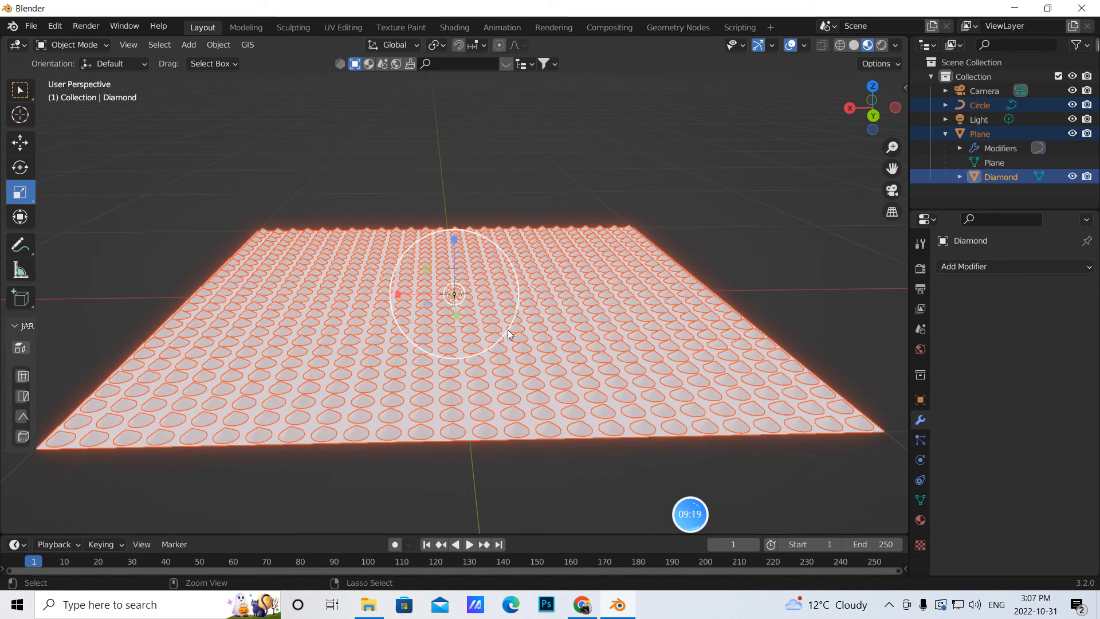
key("ctrl+a")
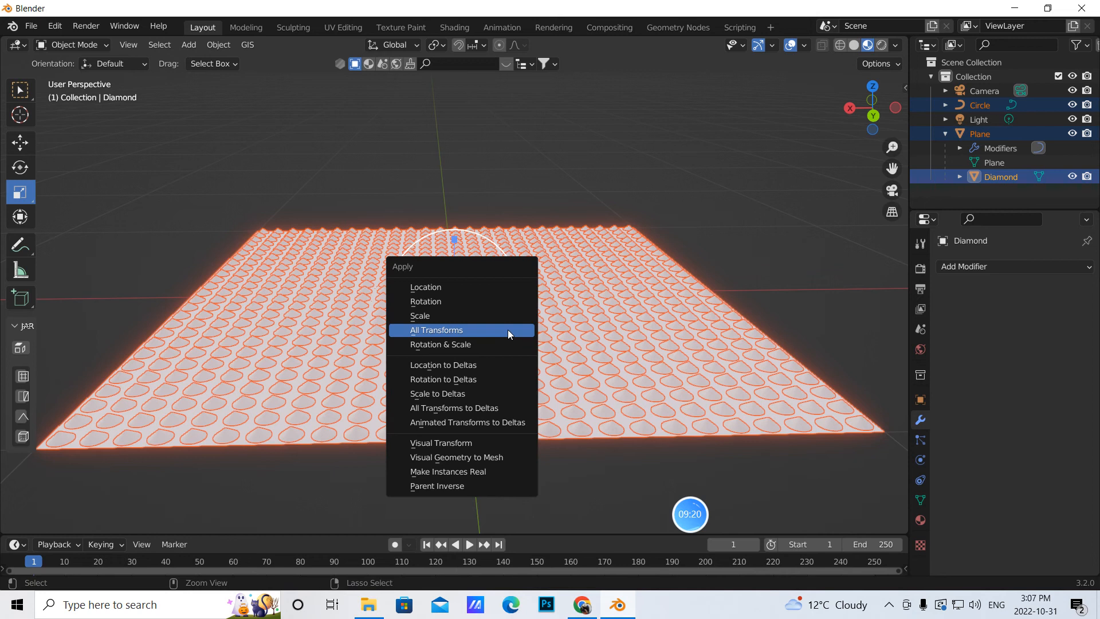
left_click(441, 330)
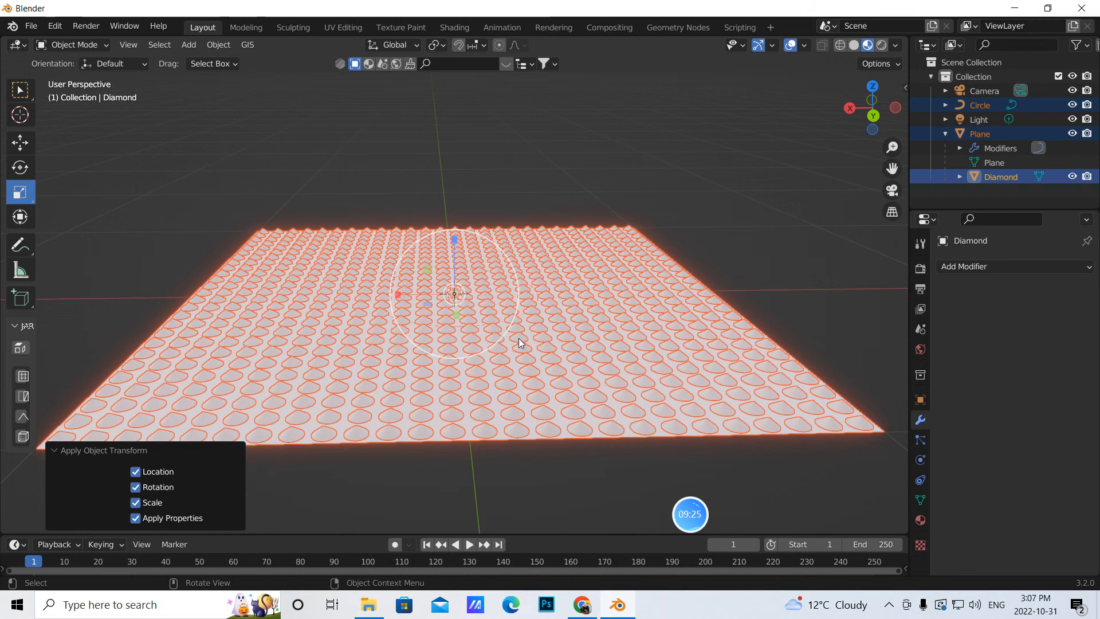
- Turn the viewport display of the plane's Curve modifier back on and check the bent cylinder
left_click(978, 132)
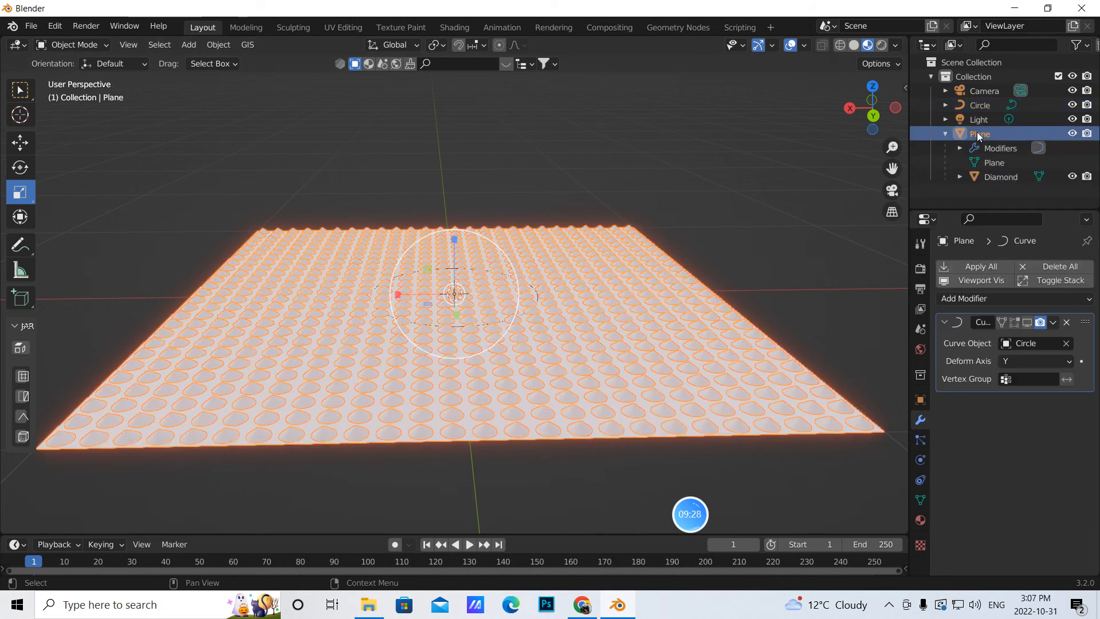
left_click(1026, 323)
middle_click_drag(690, 363, 670, 349)
scroll(669, 348, "up", 4)
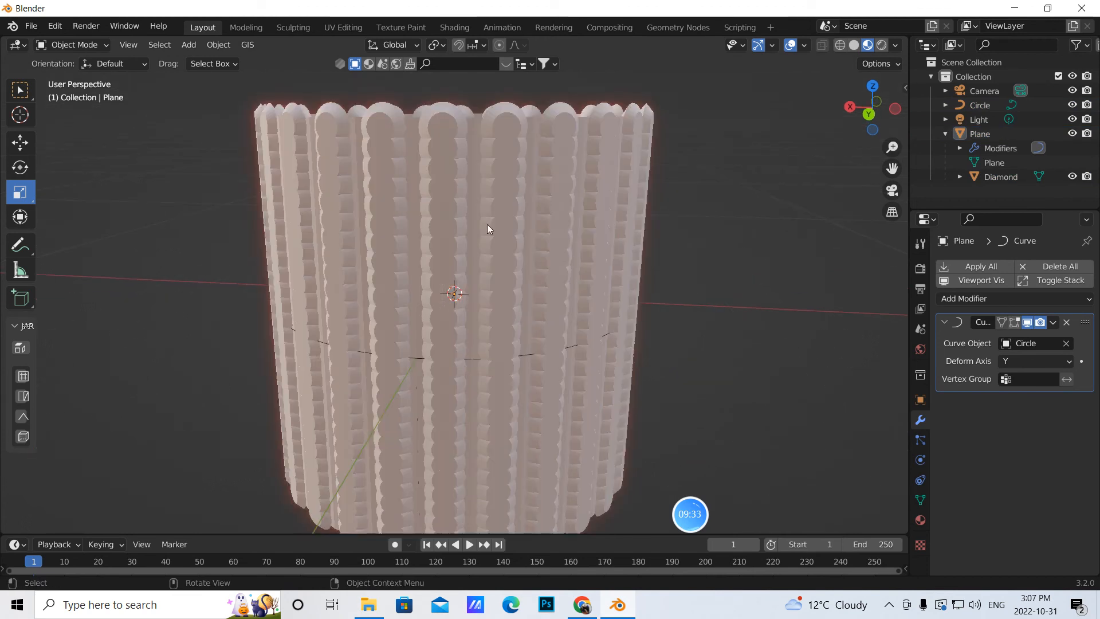
mouse_move(531, 249)
middle_mouse_down()
mouse_move(537, 307)
mouse_move(556, 290)
mouse_move(552, 275)
mouse_move(546, 301)
mouse_move(537, 269)
middle_mouse_up()
scroll(552, 279, "down", 2)
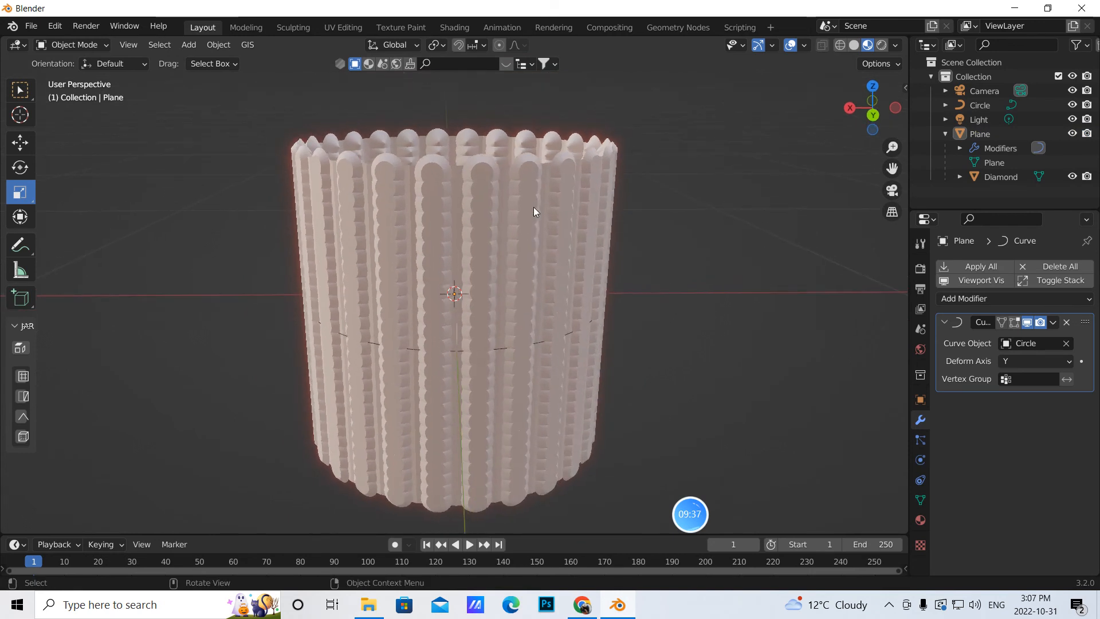
- Scale the Diamond object down uniformly by a factor of about 0.355 to shrink the gems on the cylinder
left_click(1000, 177)
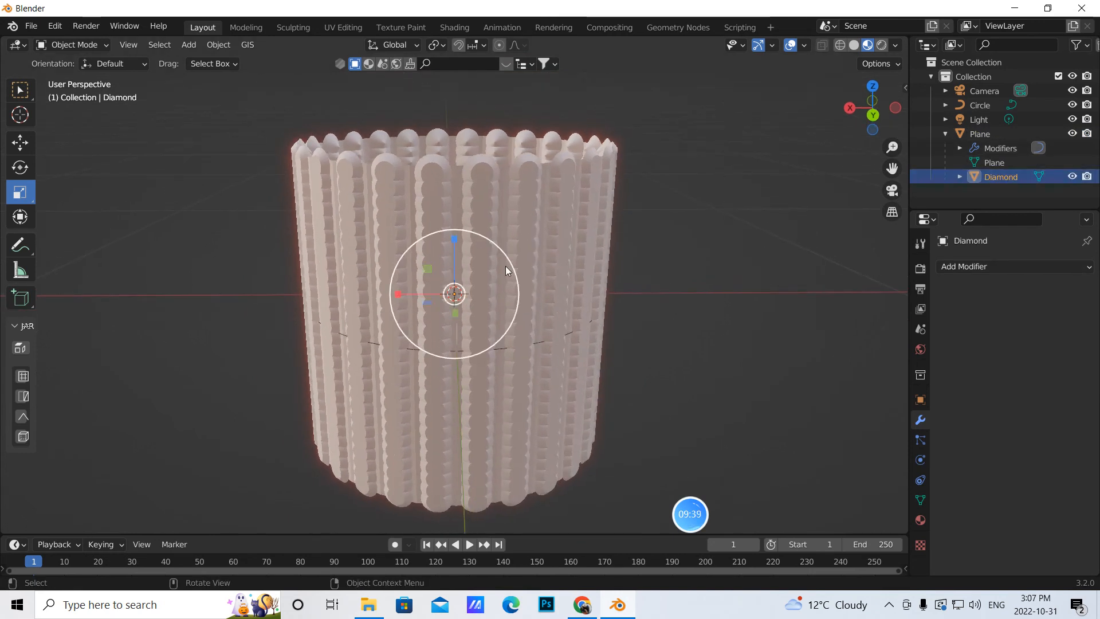
left_click_drag(511, 319, 476, 297)
mouse_move(635, 335)
middle_mouse_down()
mouse_move(653, 335)
mouse_move(631, 320)
mouse_move(613, 331)
mouse_move(641, 329)
middle_mouse_up()
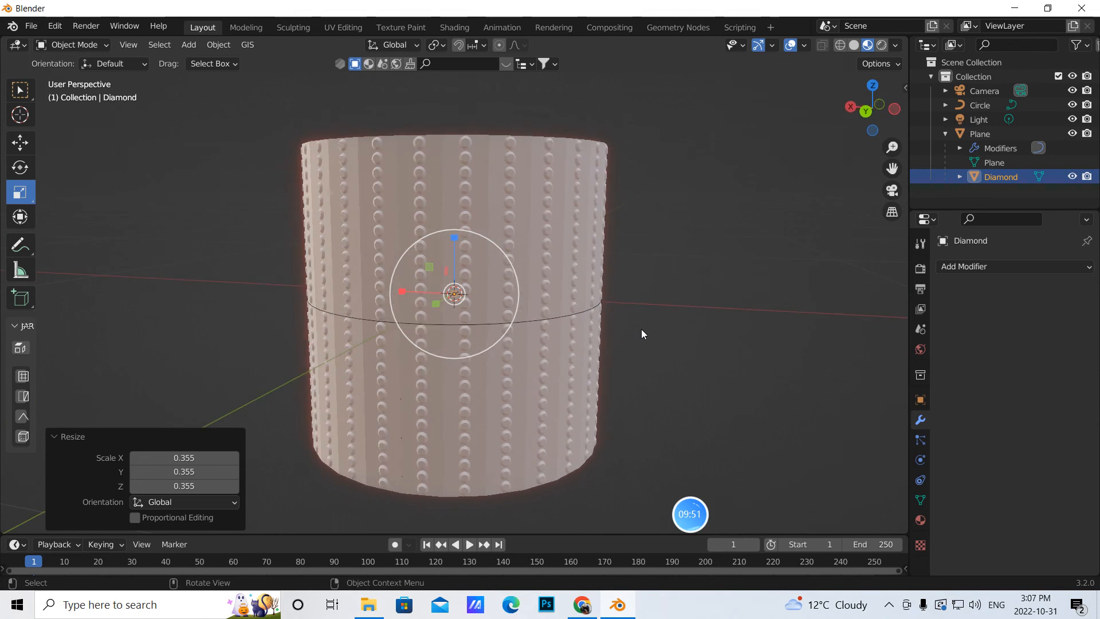
scroll(630, 328, "up", 3)
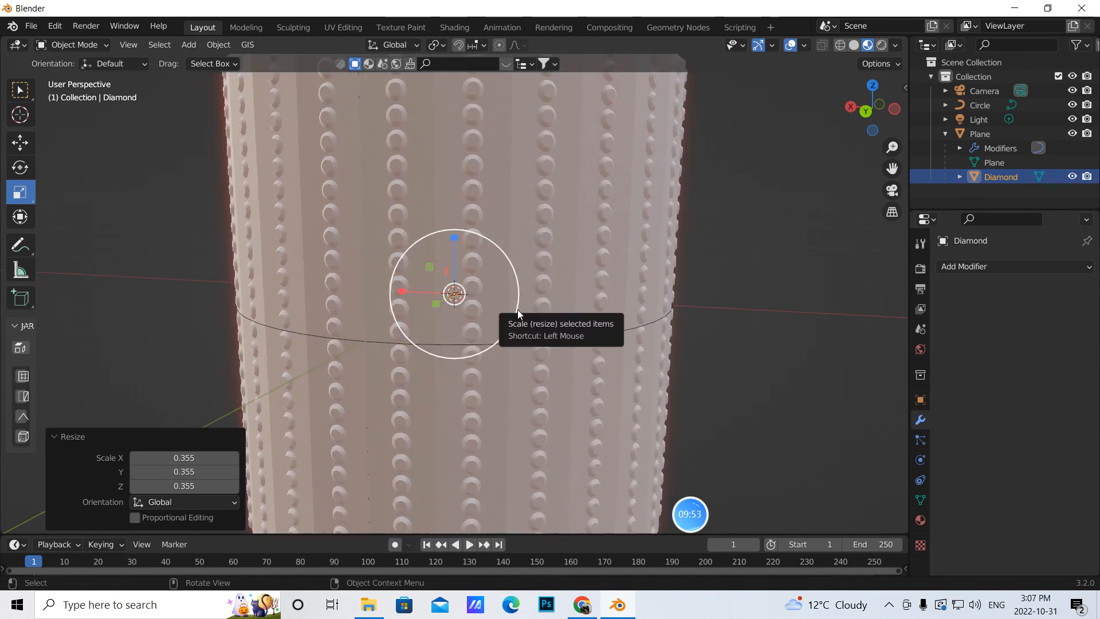
- Open the Shading workspace with the Diamond object selected and frame the cylinder closely in the viewport
left_click(993, 177)
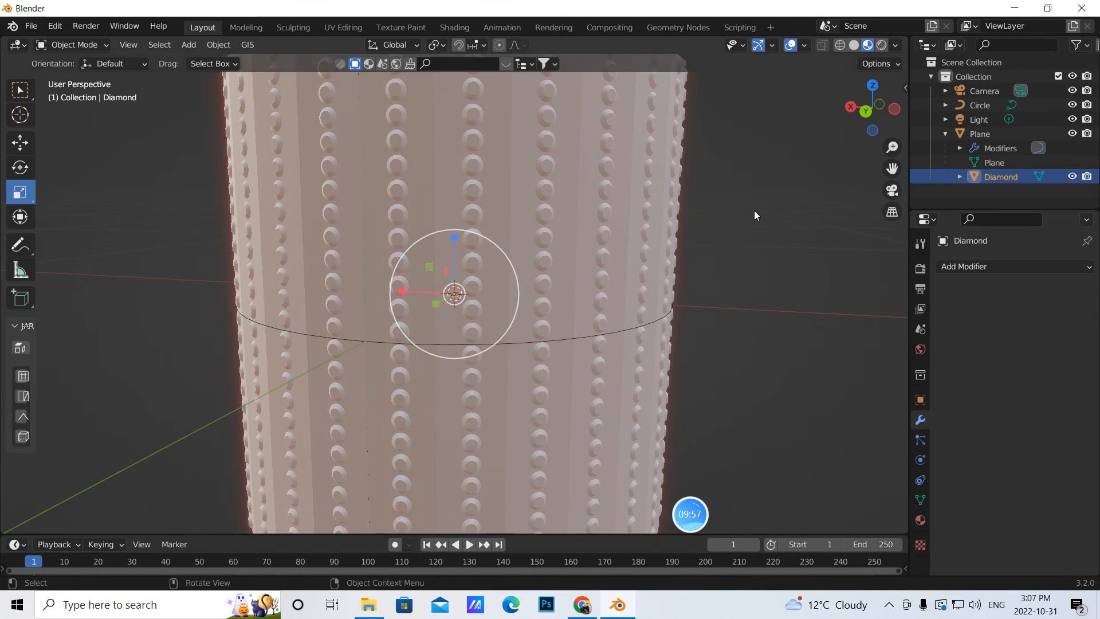
left_click(453, 28)
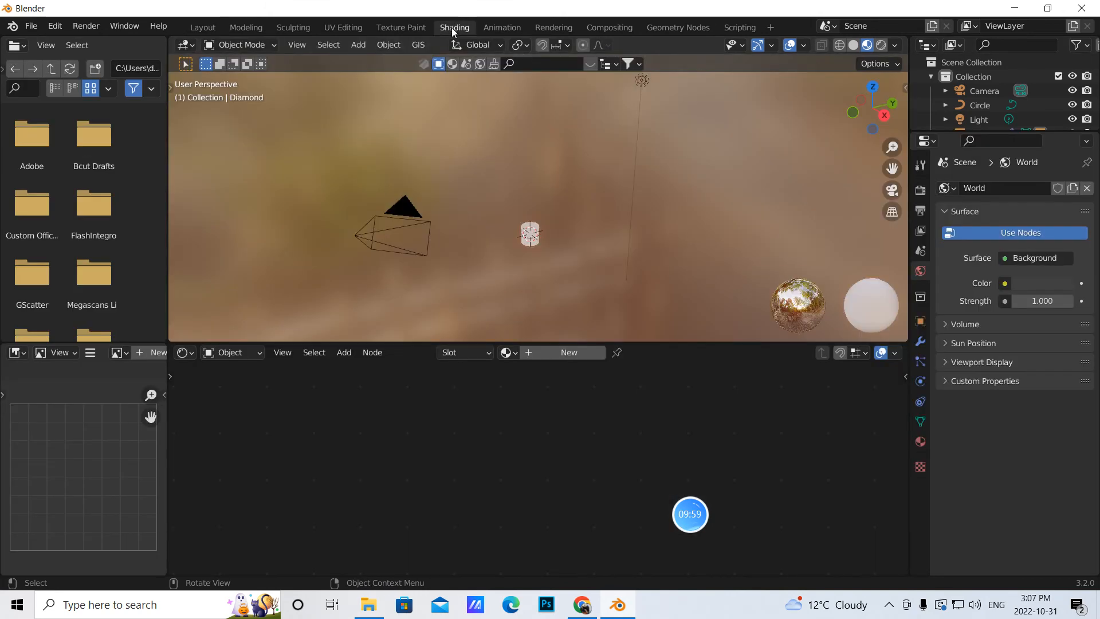
scroll(697, 240, "up", 5)
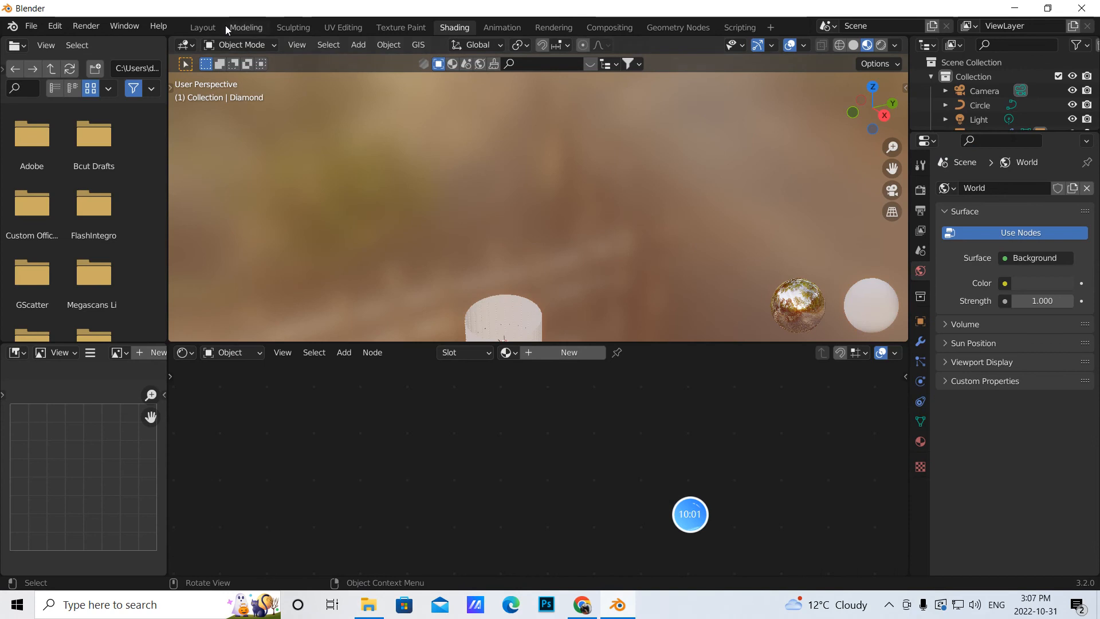
left_click_drag(892, 169, 952, 10)
scroll(680, 277, "up", 4)
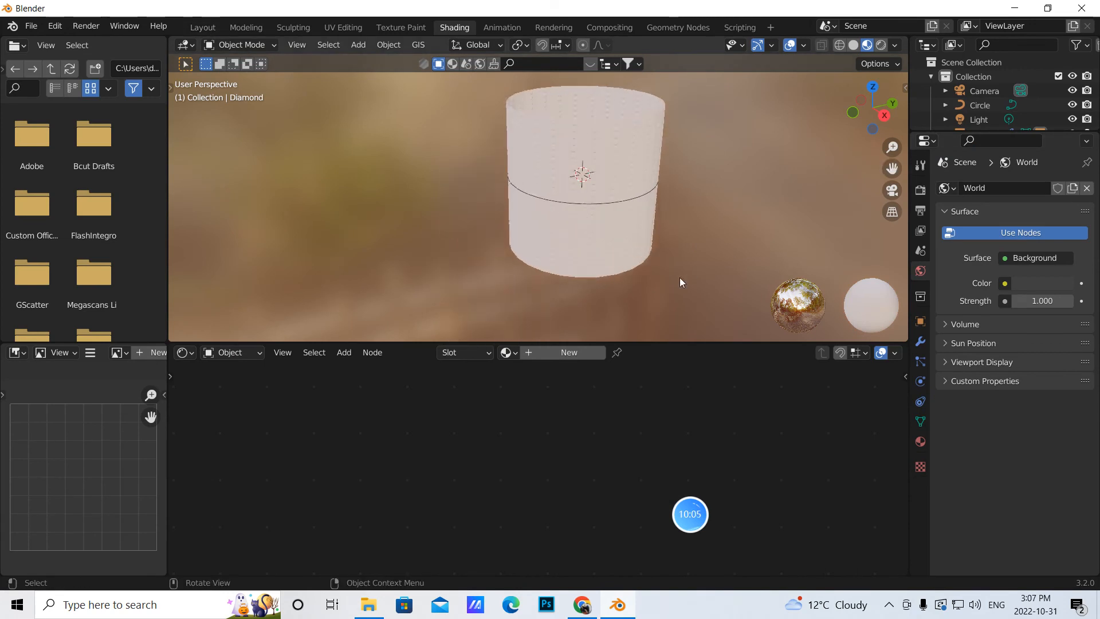
middle_click_drag(751, 231, 723, 243)
left_click_drag(892, 169, 828, 198)
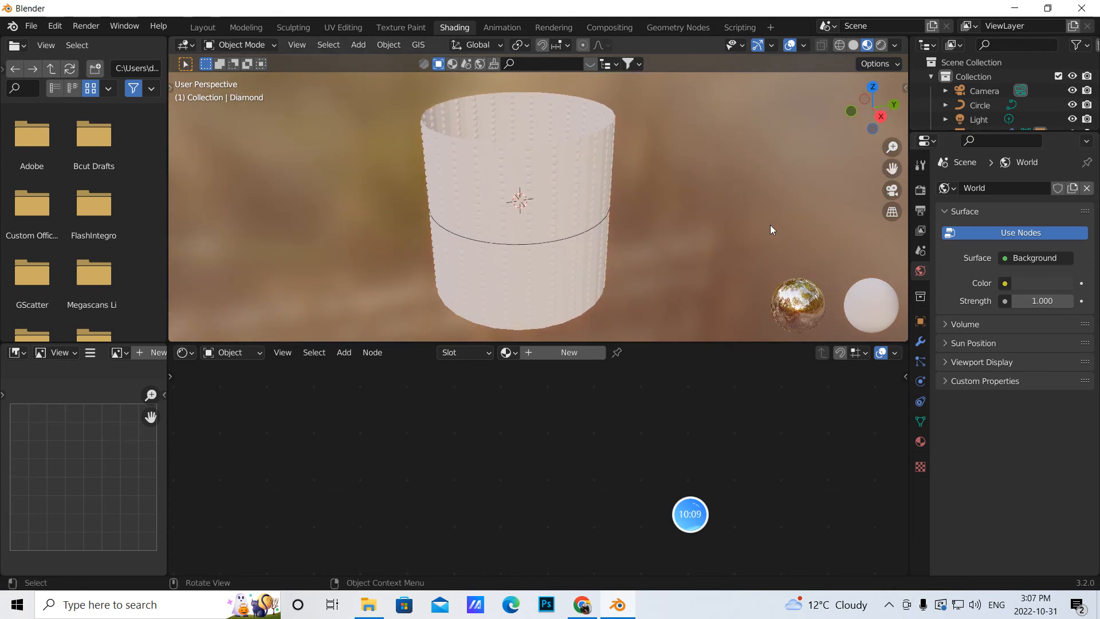
scroll(773, 206, "up", 4)
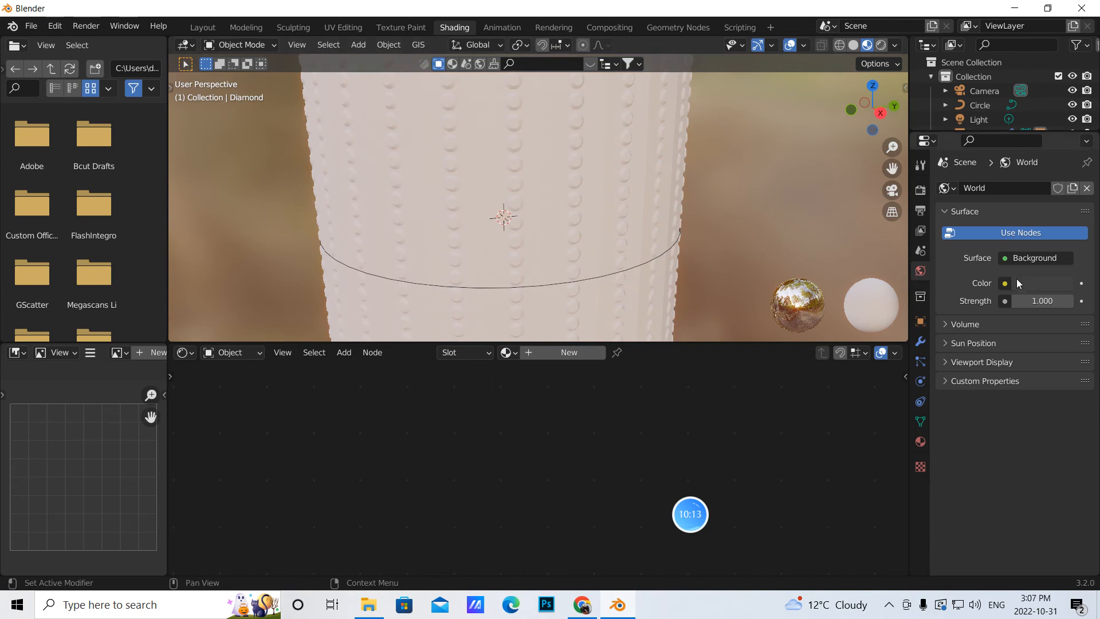
- Set the world colour to black and link an Environment Texture to it, browsing the Downloads folder for its image
left_click(1032, 284)
left_click_drag(1059, 159, 1061, 182)
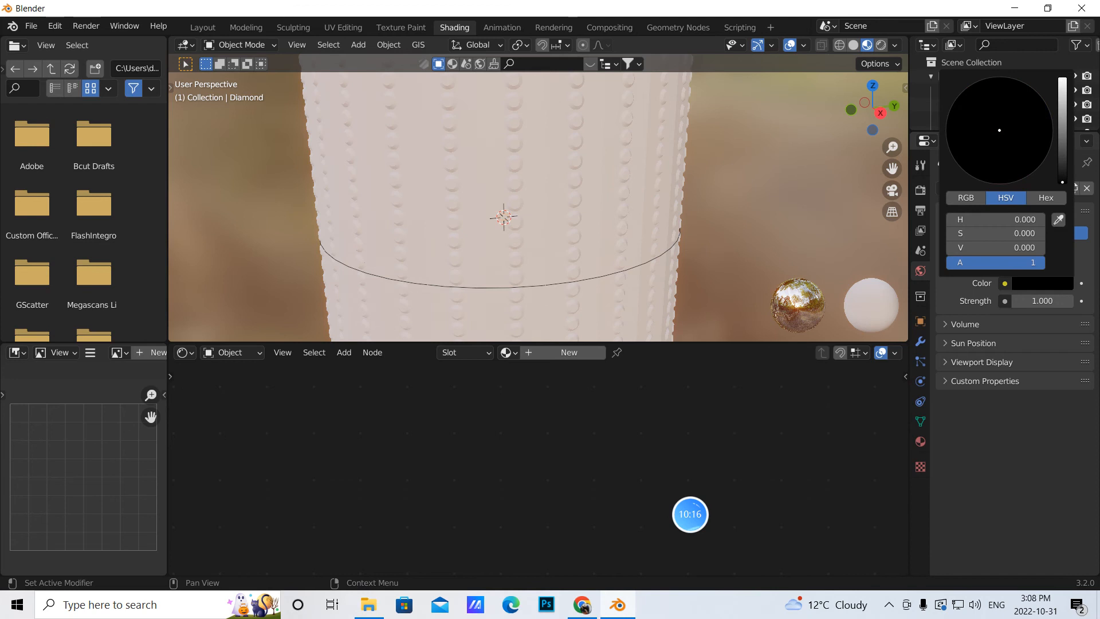
left_click(1005, 284)
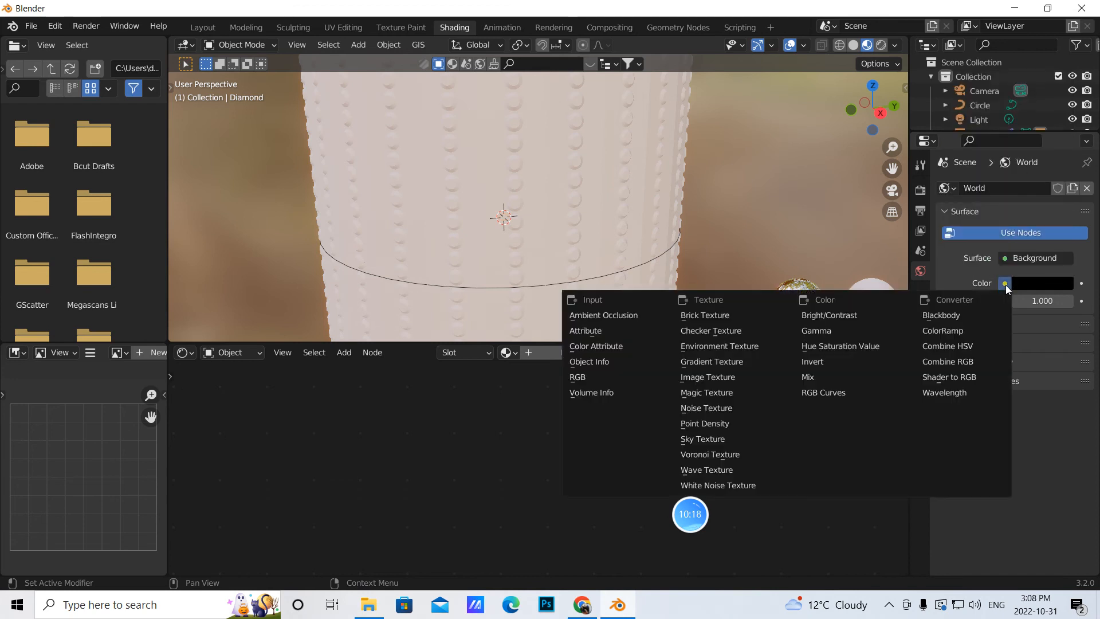
left_click(748, 346)
left_click(1047, 301)
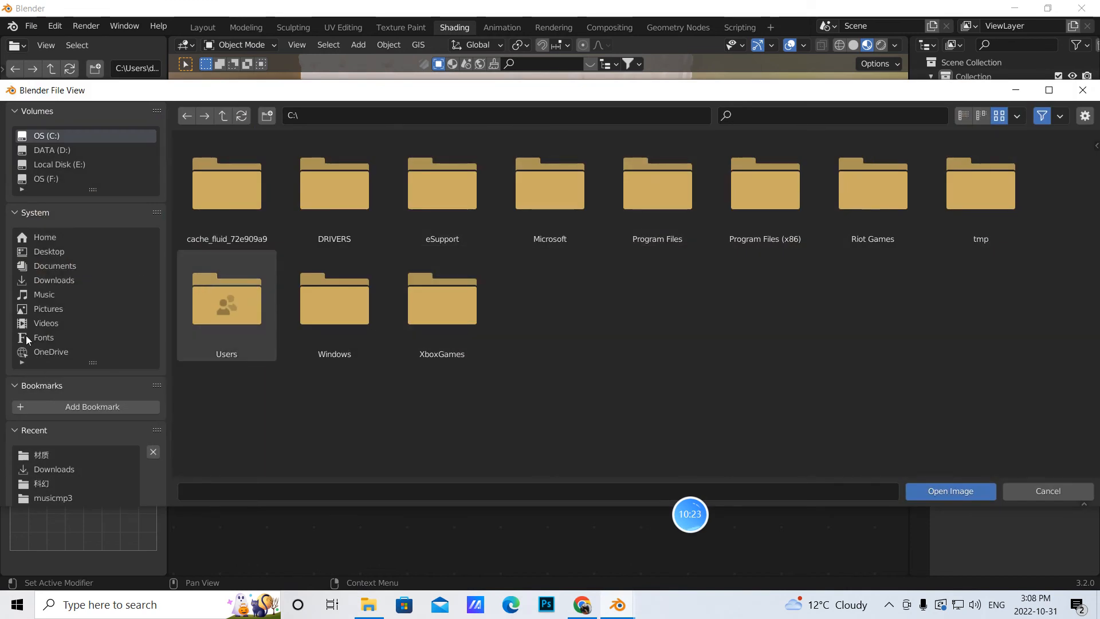
left_click(53, 279)
- Switch to Chrome and open the HDRIs section of Poly Haven in a new tab
left_click(582, 604)
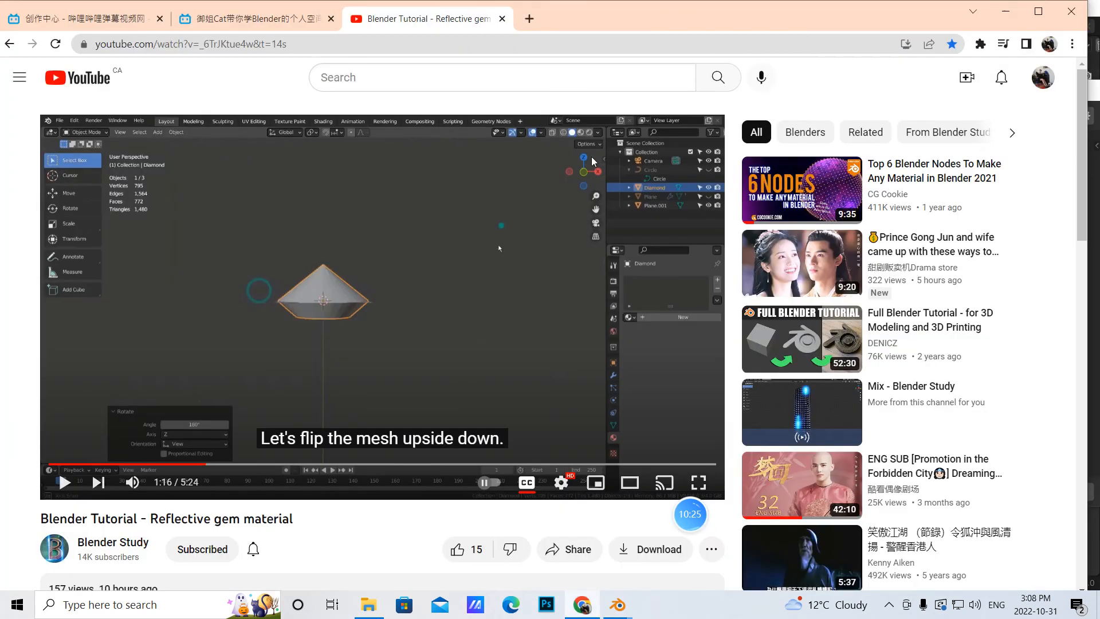
left_click(529, 18)
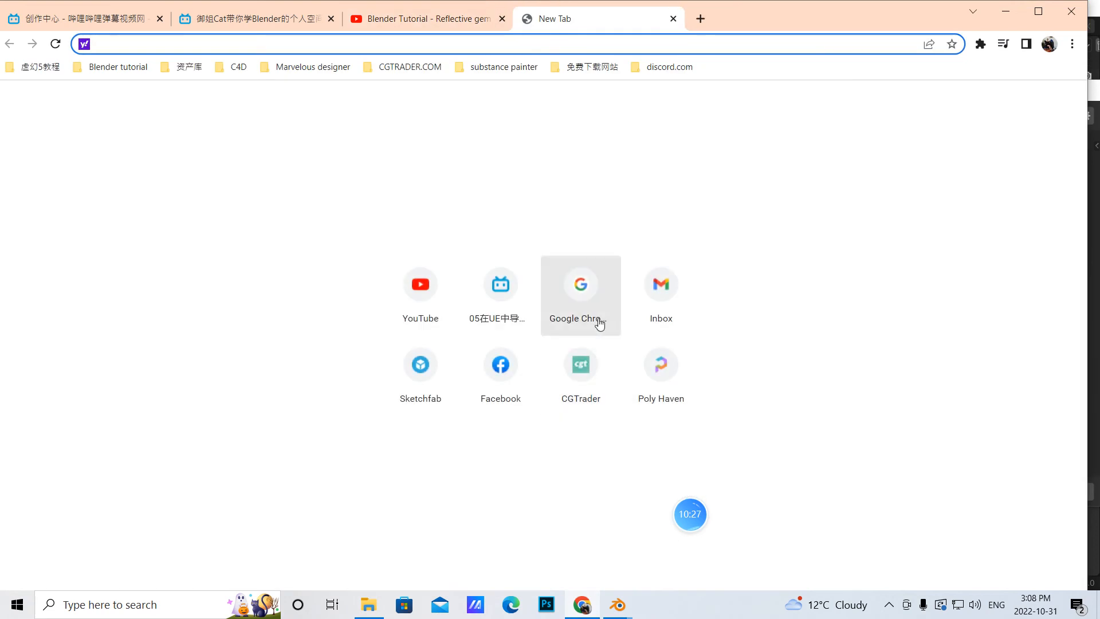
left_click(661, 360)
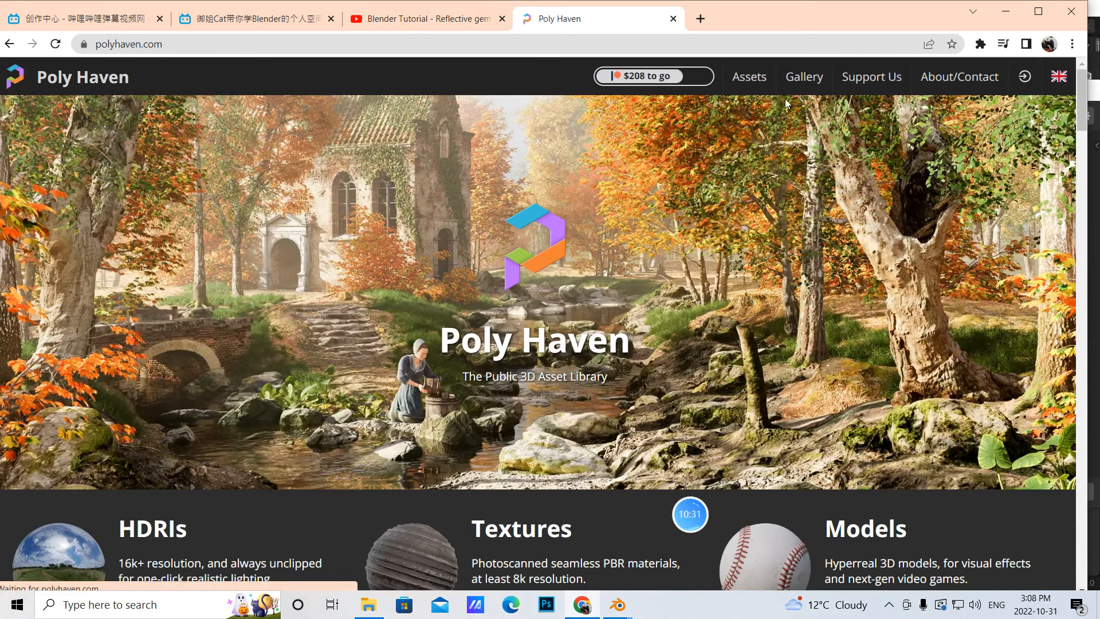
mouse_move(750, 76)
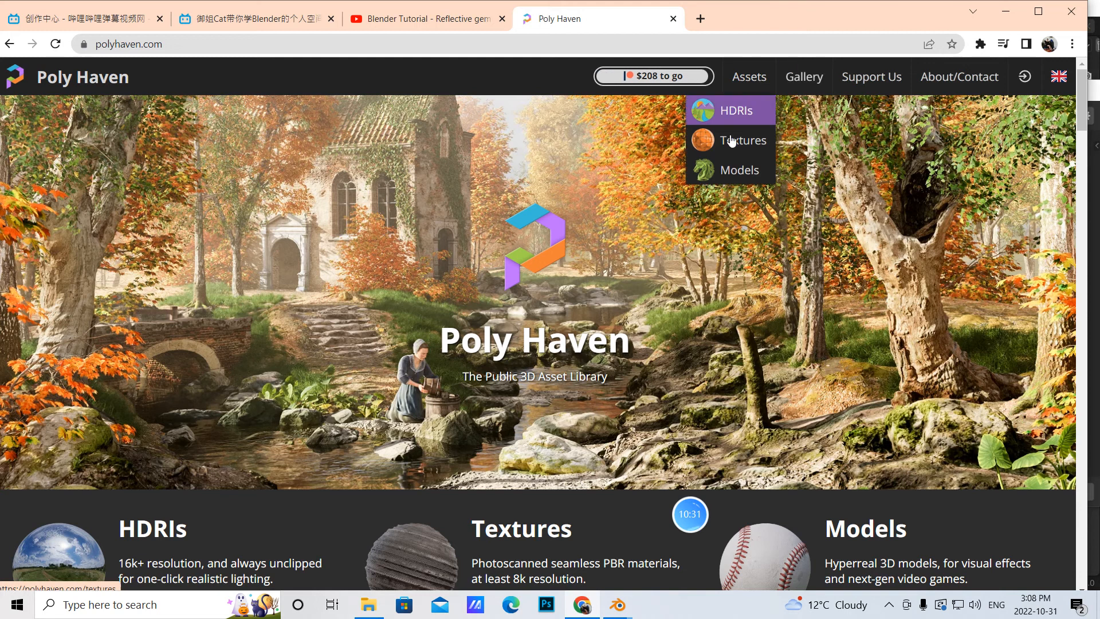
left_click(731, 110)
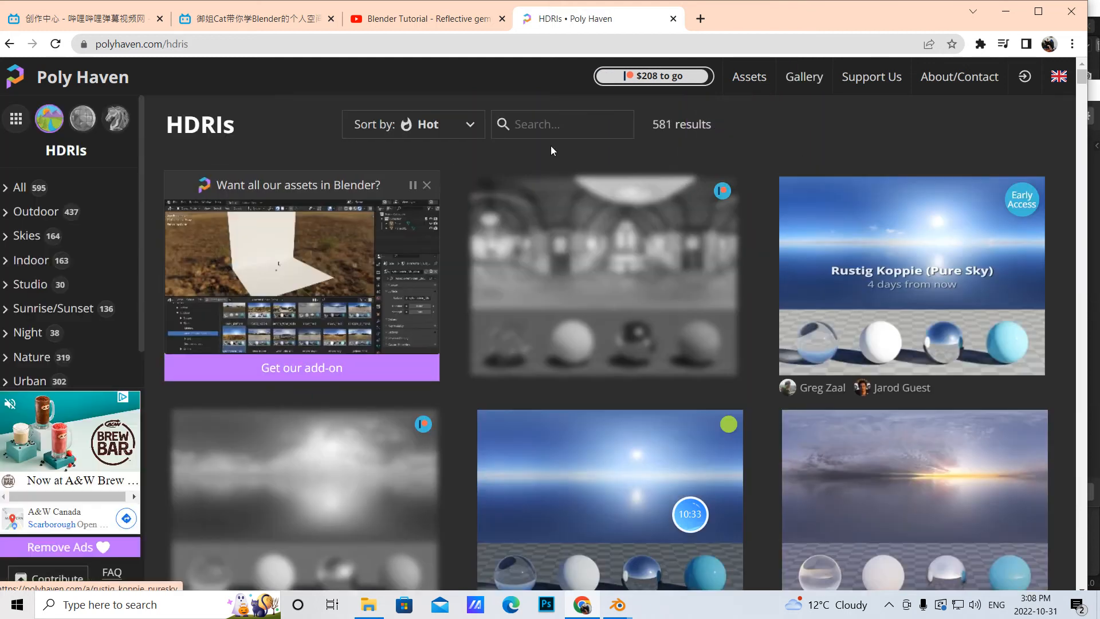
- Search the HDRI library for "royal" and open the Royal Esplanade page
left_click(549, 122)
type("ro")
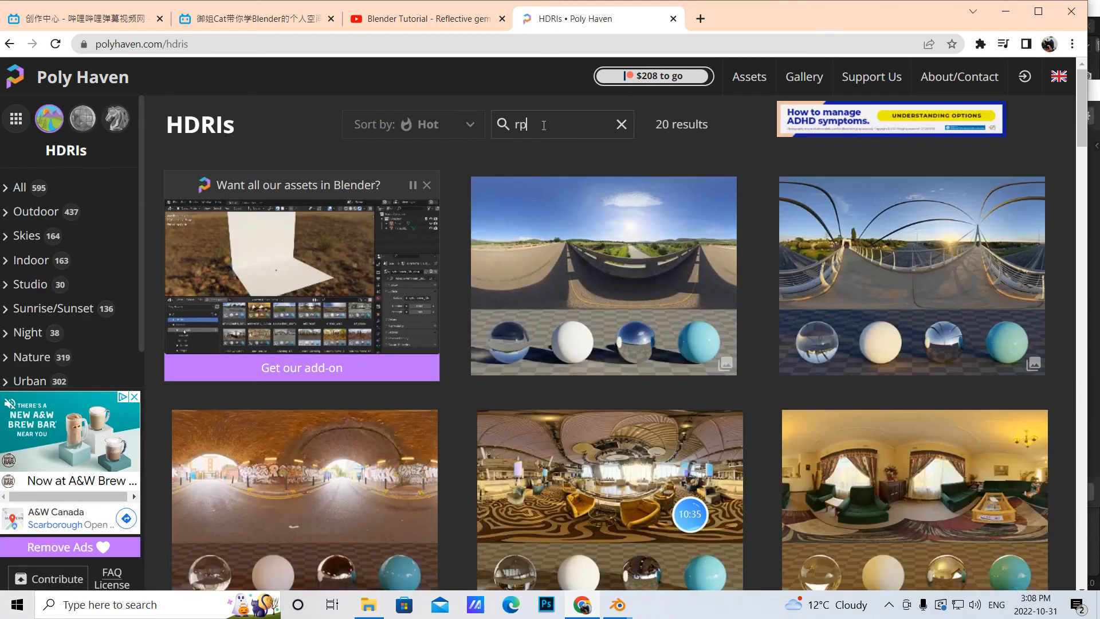
type("yal")
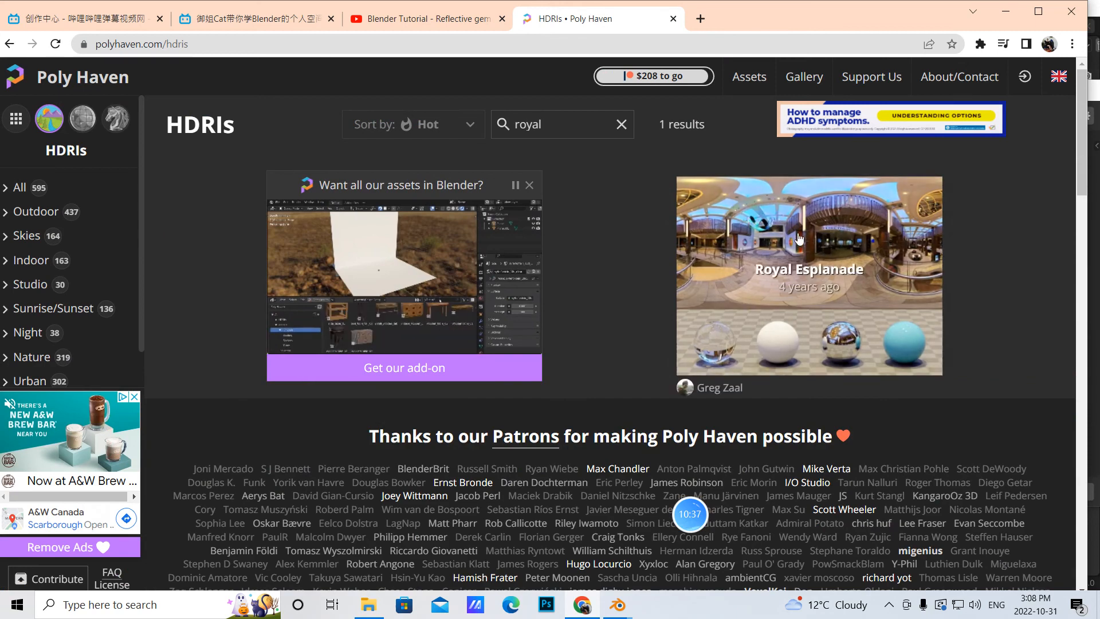
left_click(810, 251)
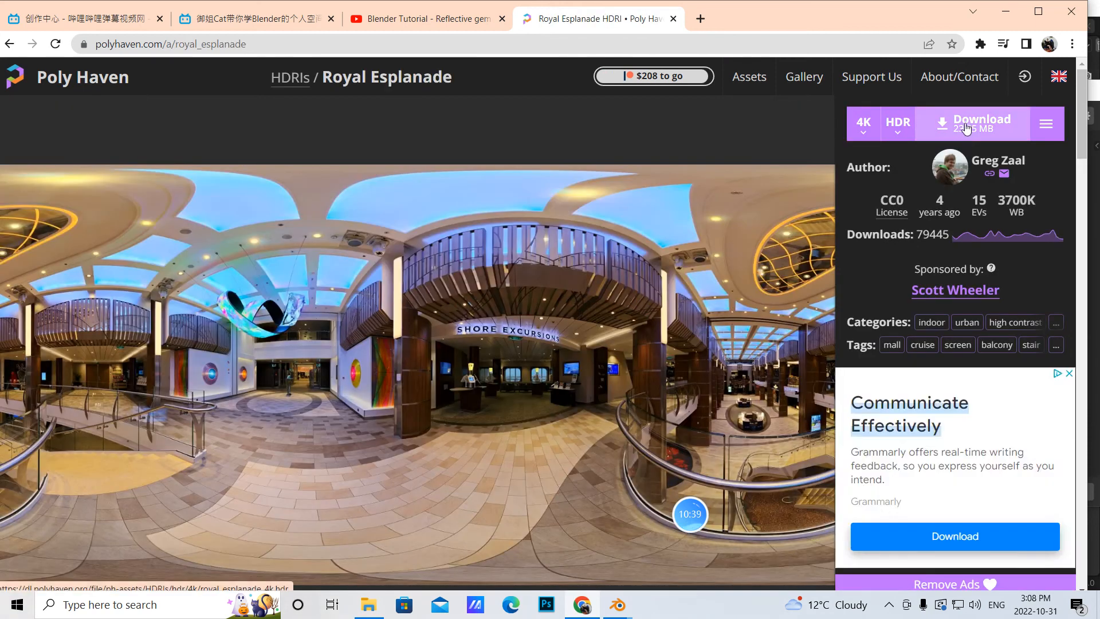
- Switch to File Explorer and look through the Downloads folder for the Royal Esplanade HDR file
left_click(369, 605)
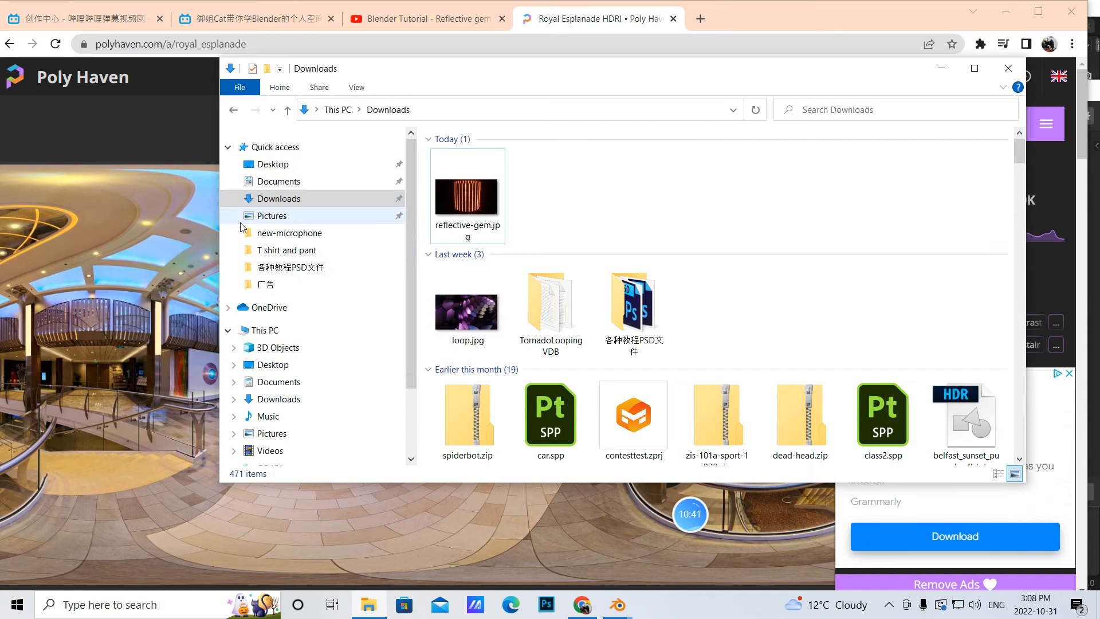
scroll(631, 252, "down", 5)
scroll(630, 252, "down", 5)
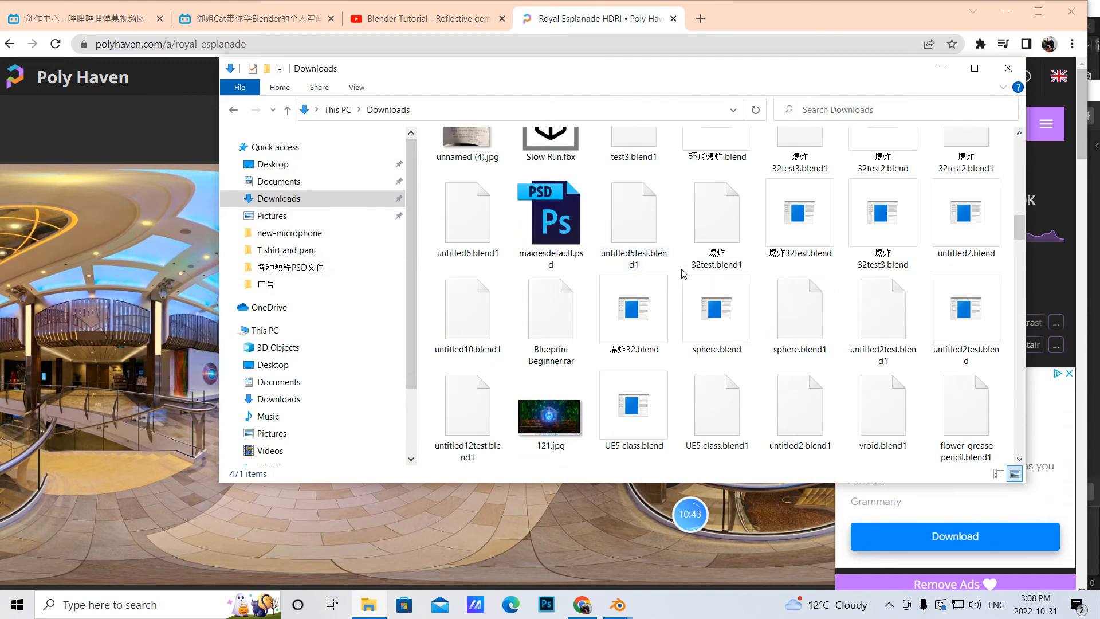
scroll(651, 257, "down", 5)
scroll(658, 295, "down", 5)
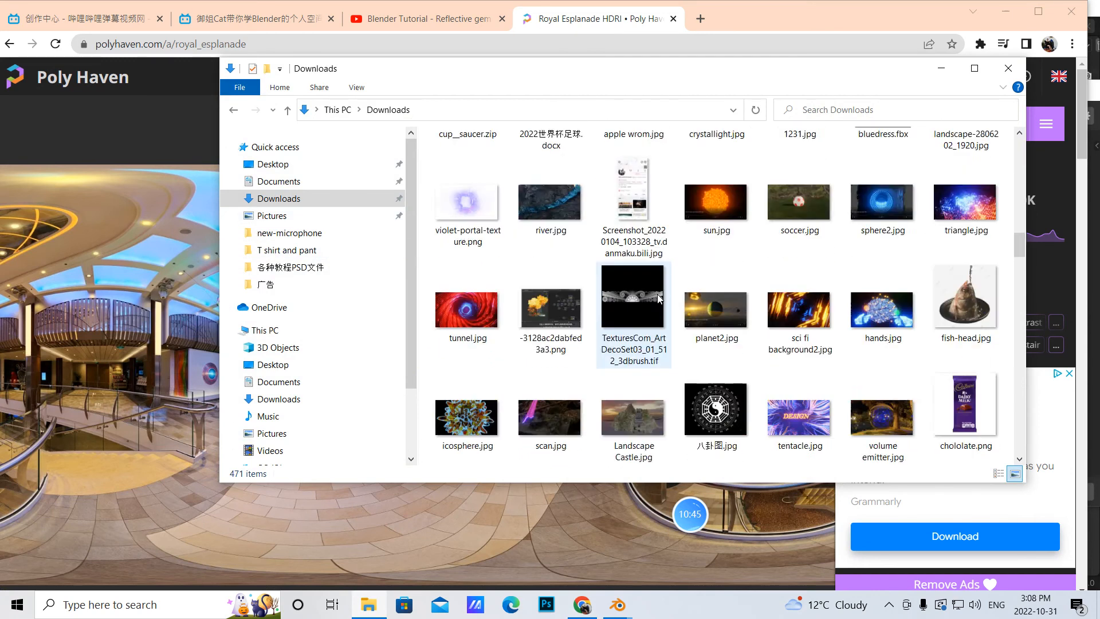
scroll(658, 294, "down", 8)
scroll(691, 278, "up", 4)
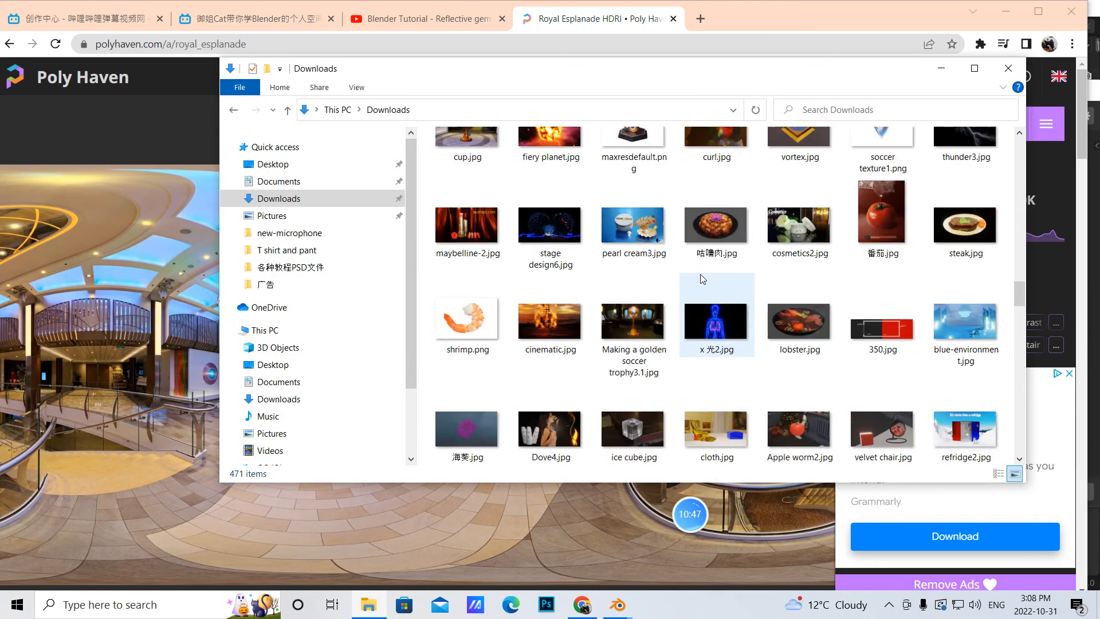
scroll(713, 269, "up", 4)
scroll(713, 269, "up", 15)
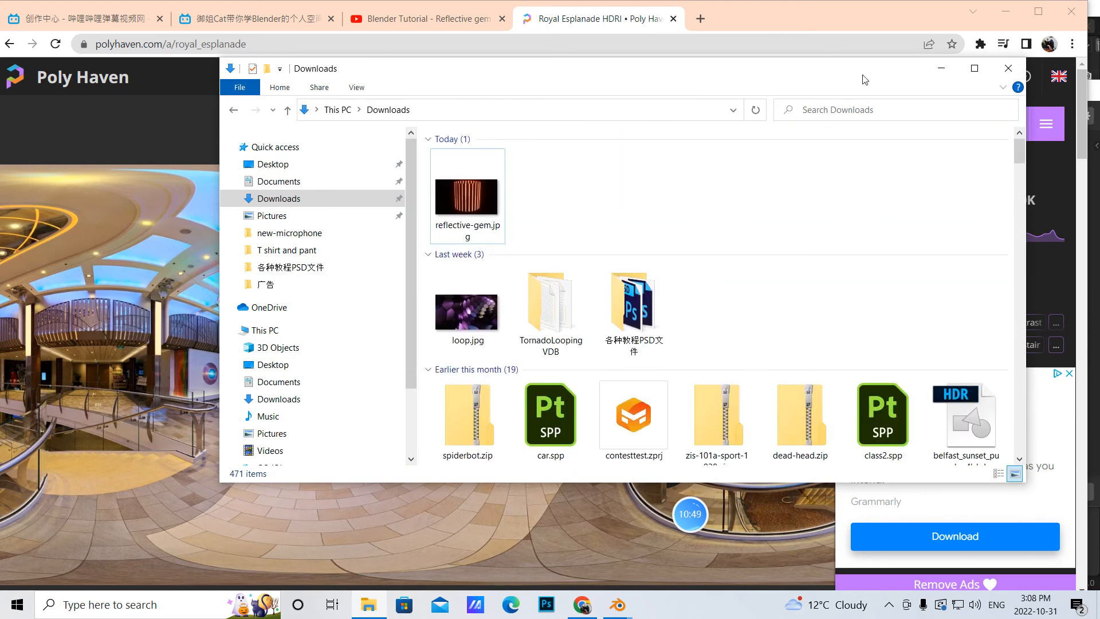
- Search the Downloads folder for "hdr" to locate the environment image file
left_click(811, 105)
type("hdr")
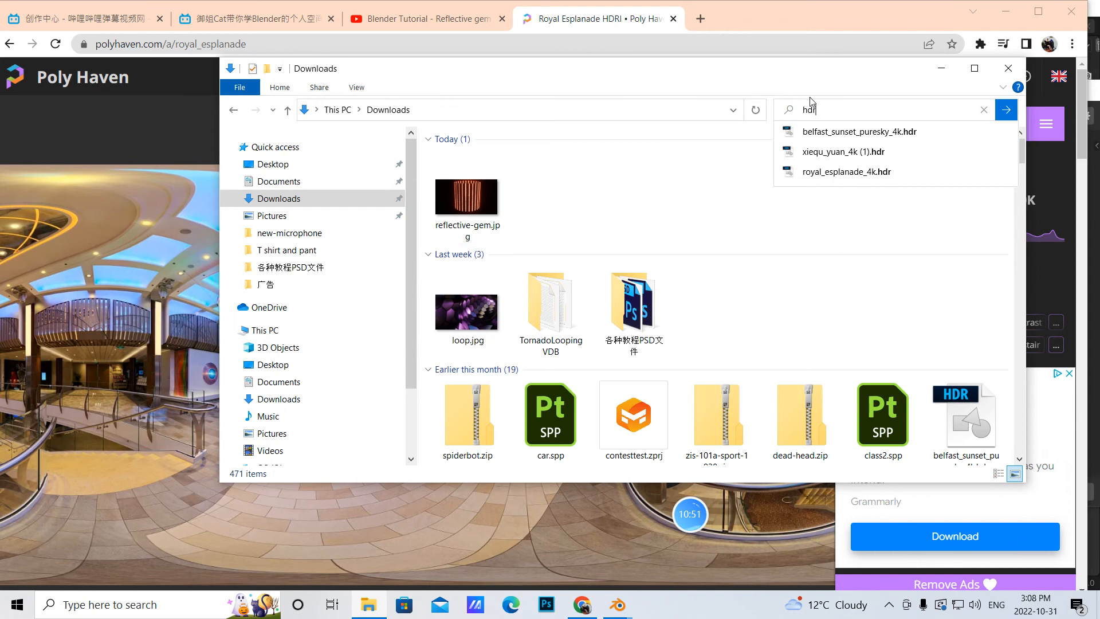
key("Return")
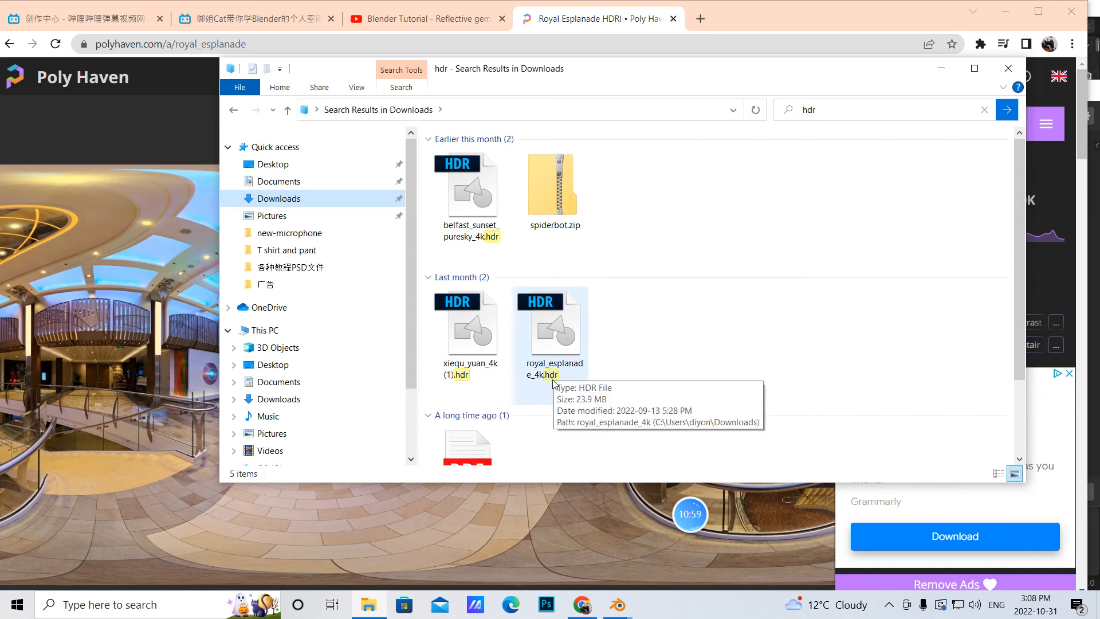
- Return to Blender's image file browser, filter Downloads by "hdr" and load royal_esplanade_4k.hdr as the world environment texture
left_click(618, 605)
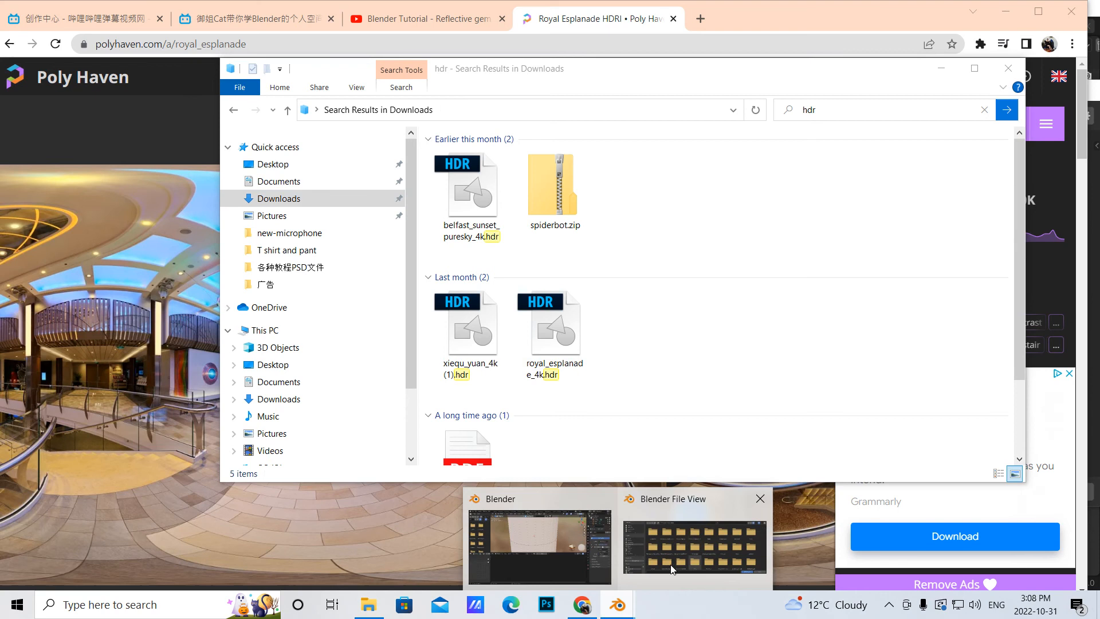
left_click(691, 541)
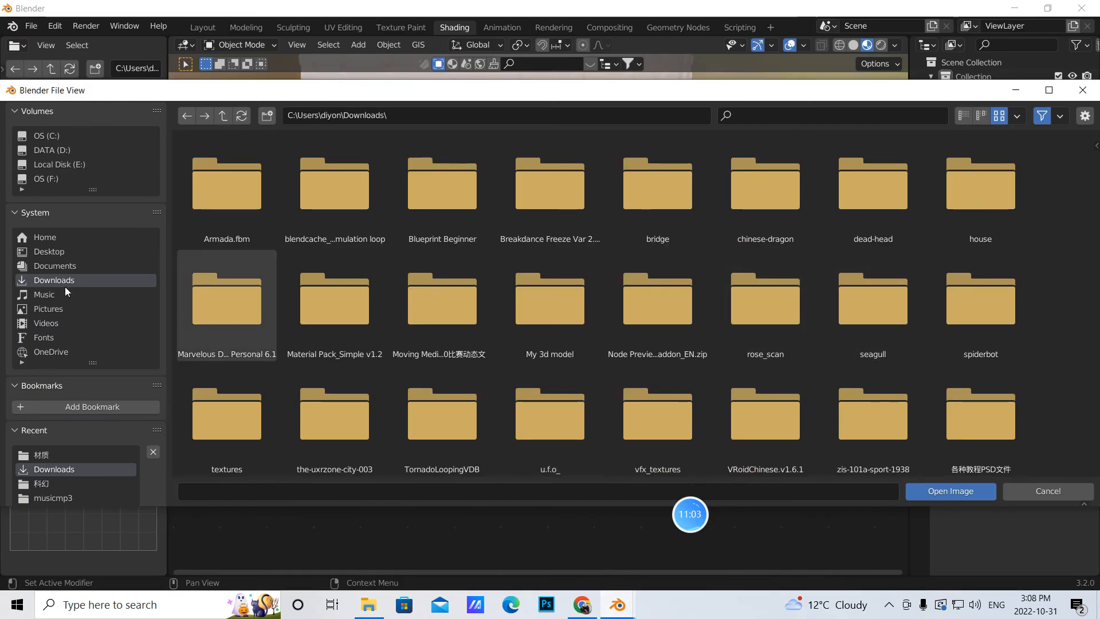
left_click(751, 116)
type("hdr")
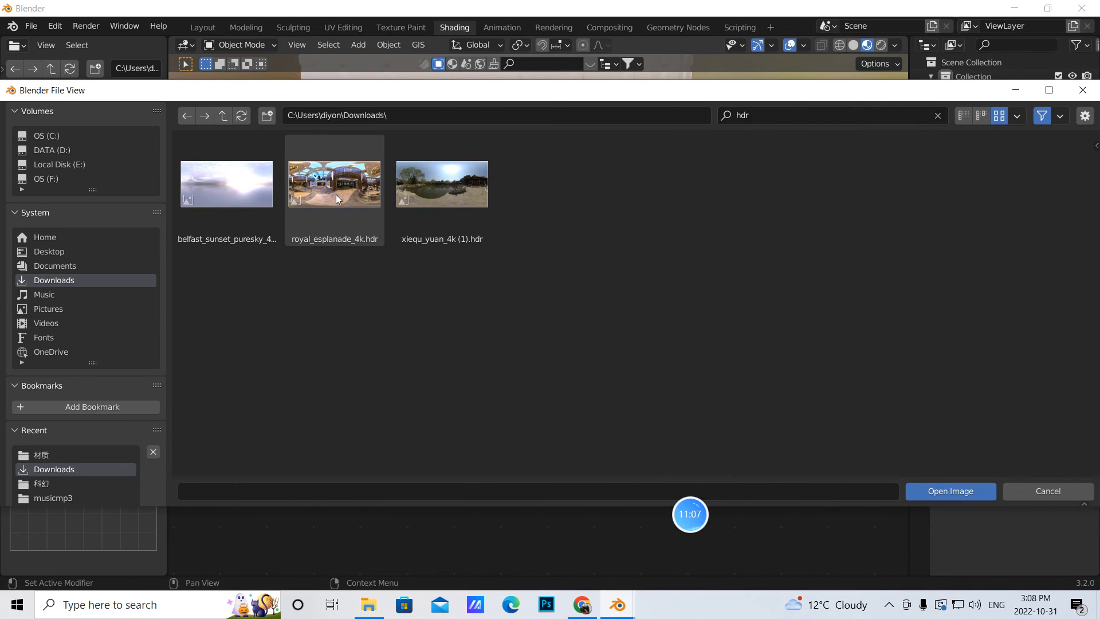
left_click(335, 194)
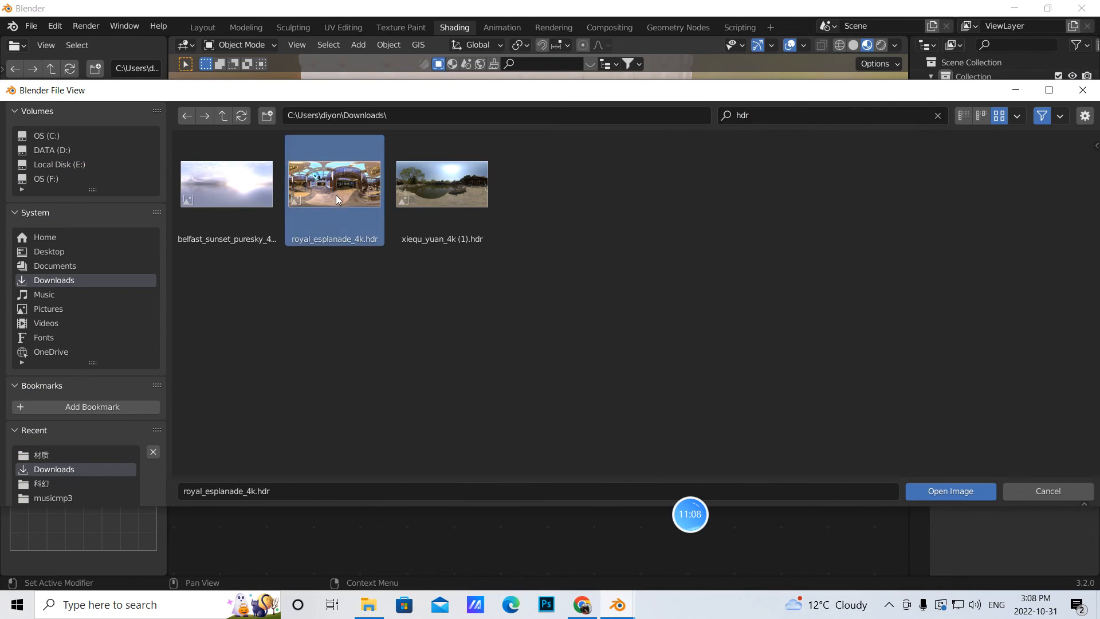
left_click(949, 491)
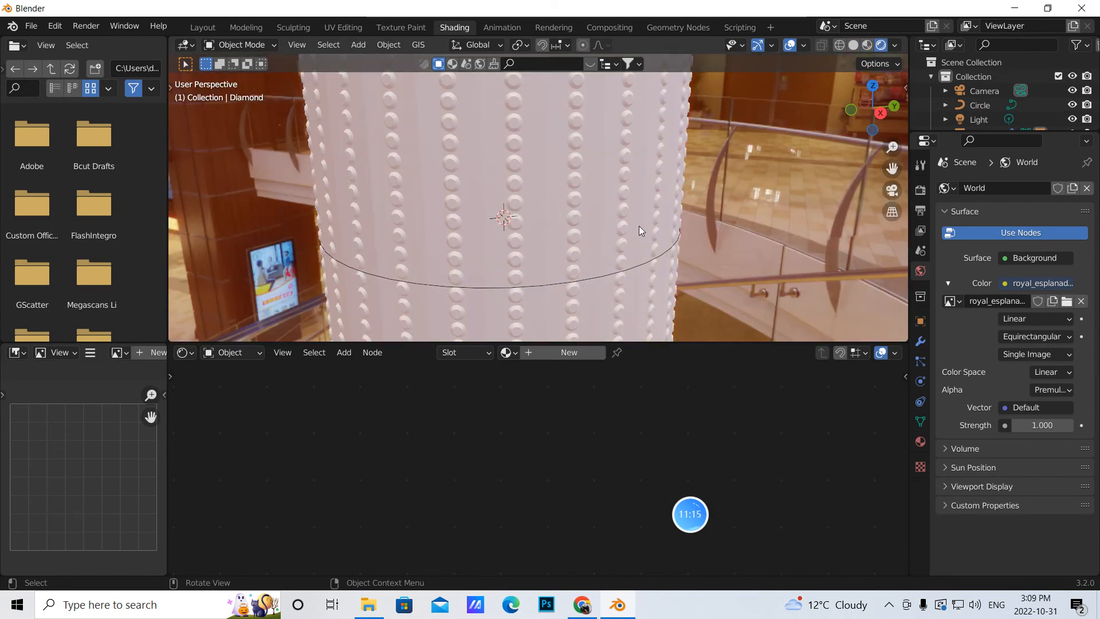
- Set the world environment's strength to 118
left_click(1030, 425)
type("111")
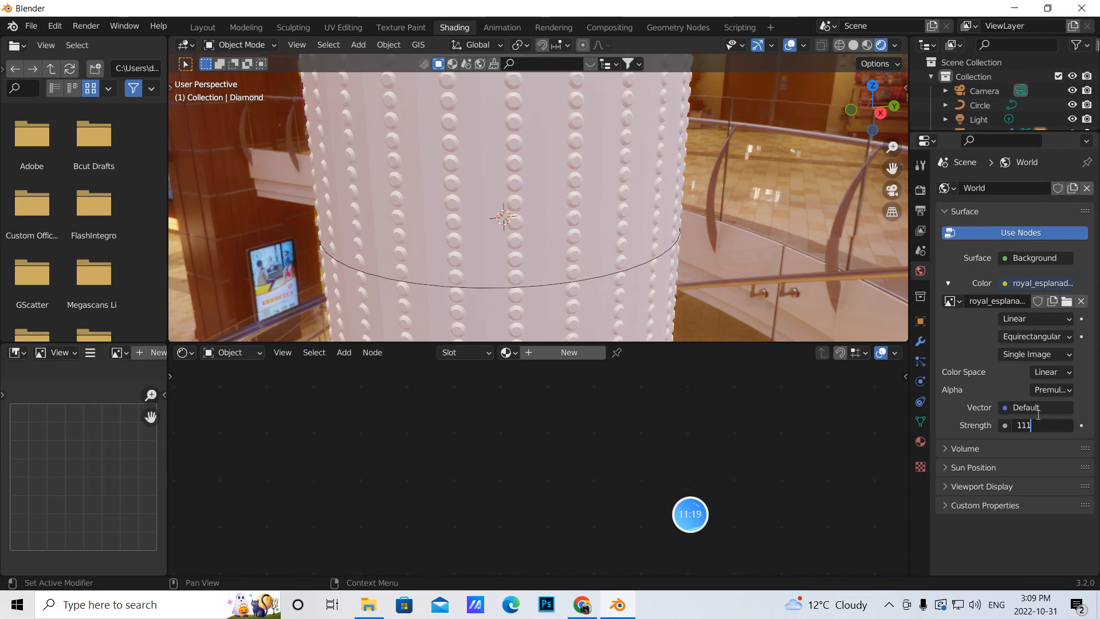
key("BackSpace")
type("8")
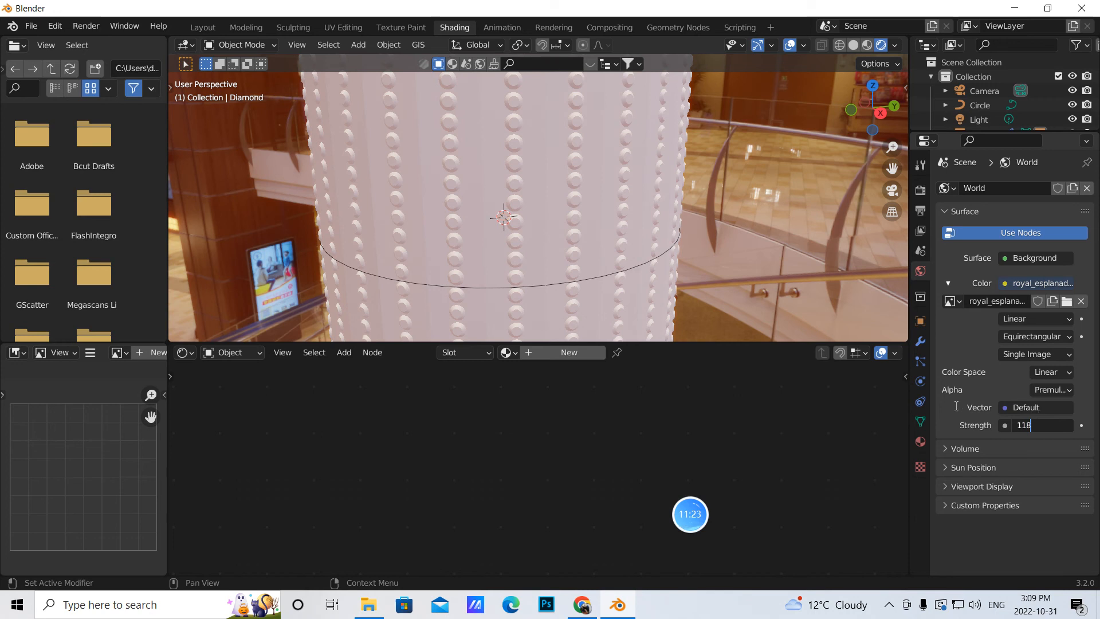
key("Return")
scroll(726, 237, "down", 3)
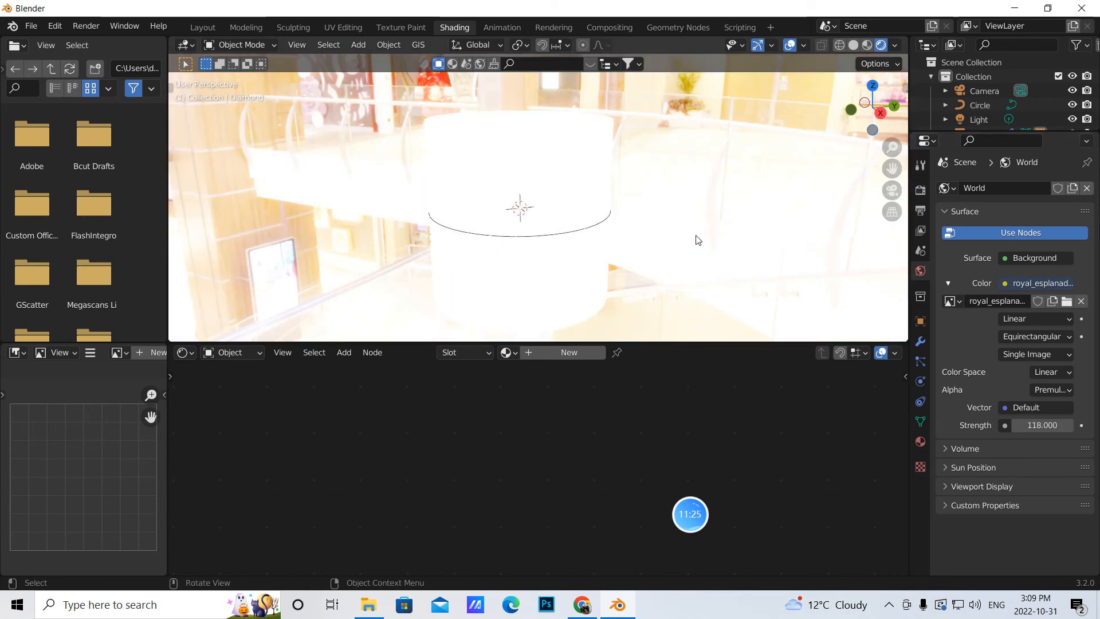
- Enable the Transparent film option in the render settings to hide the environment background
left_click(921, 190)
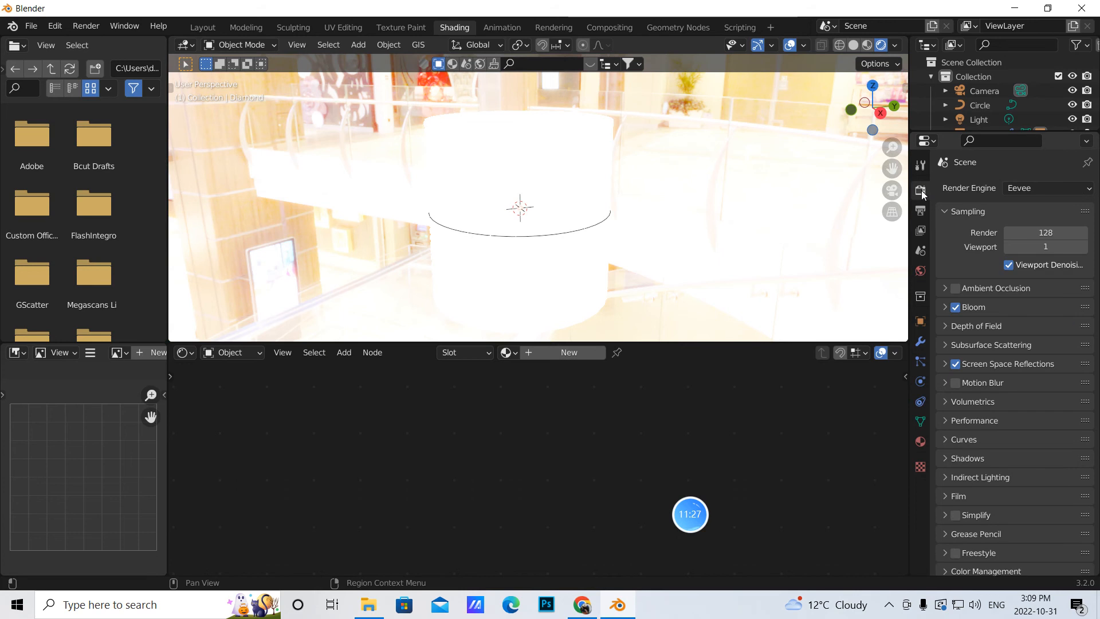
left_click(959, 495)
scroll(1008, 486, "down", 3)
left_click(1004, 469)
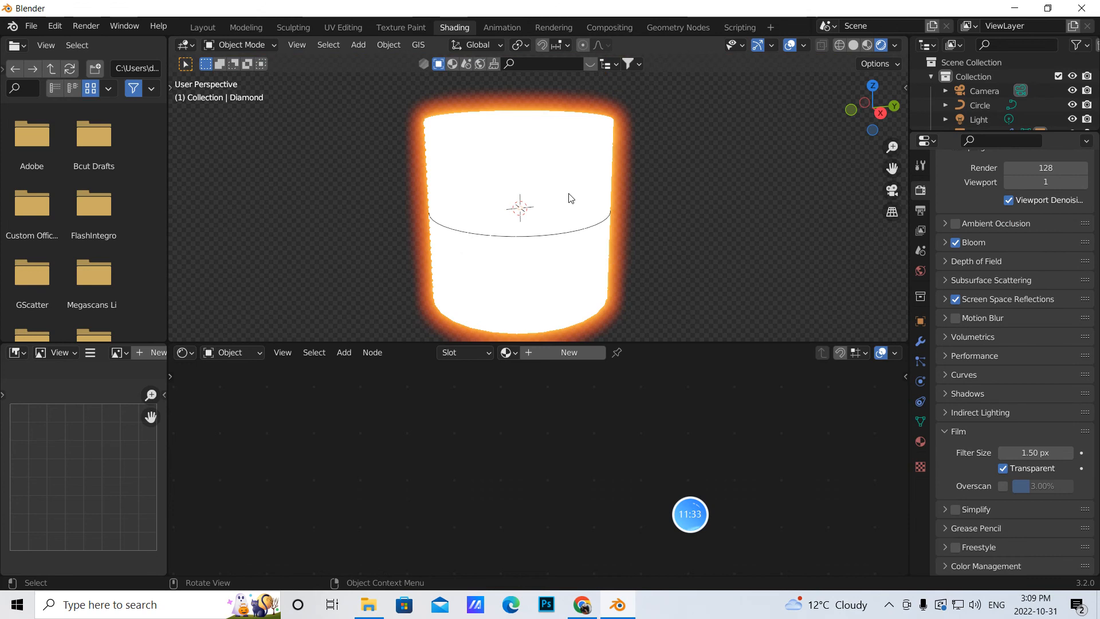
- Select the Plane object, give it a new material and set its base colour to black
mouse_move(989, 132)
left_mouse_down()
mouse_move(982, 166)
mouse_move(982, 148)
left_mouse_up()
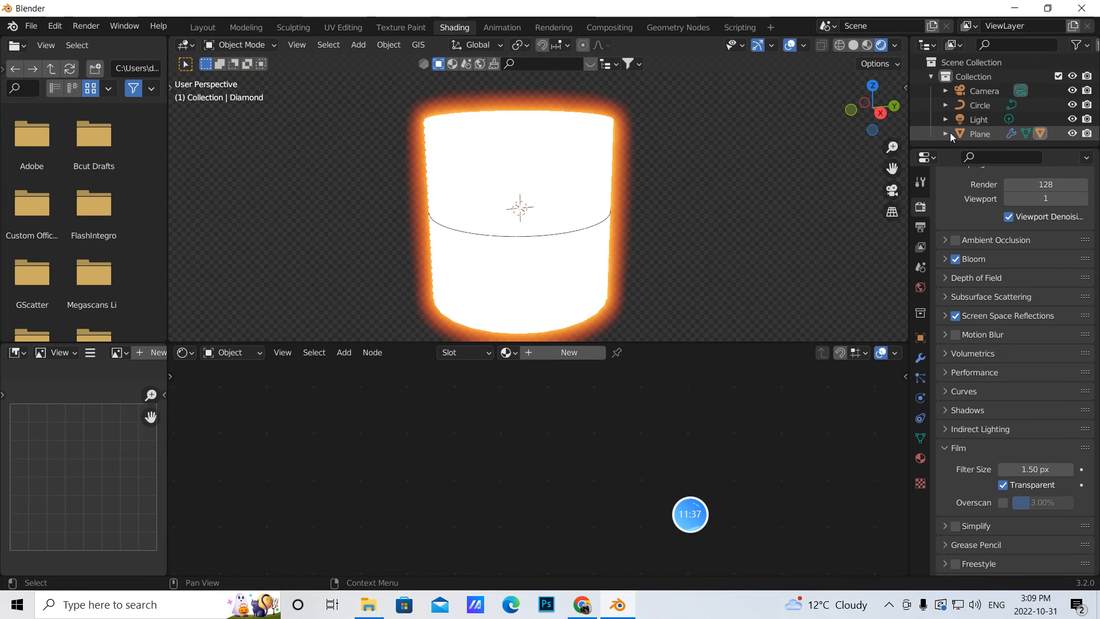
left_click(972, 135)
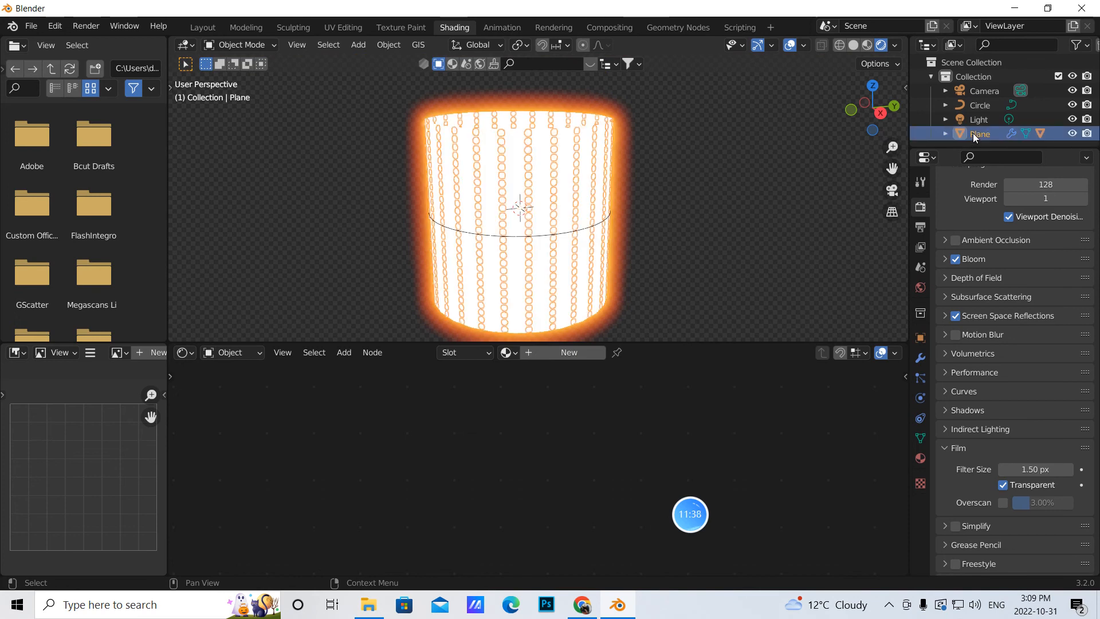
left_click(920, 459)
left_click(996, 267)
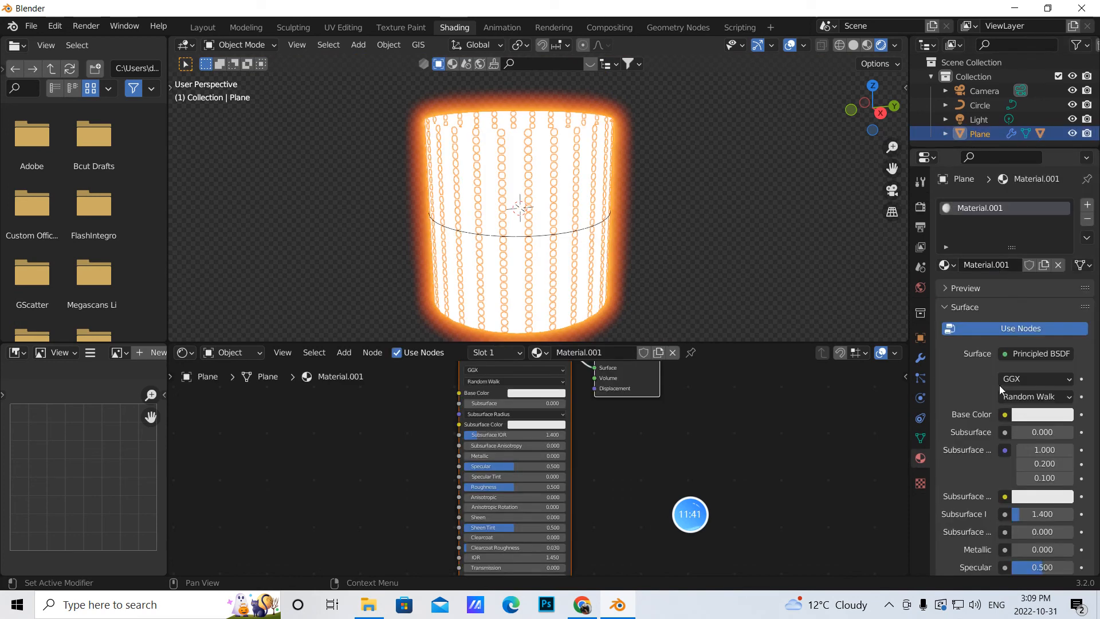
left_click(1027, 415)
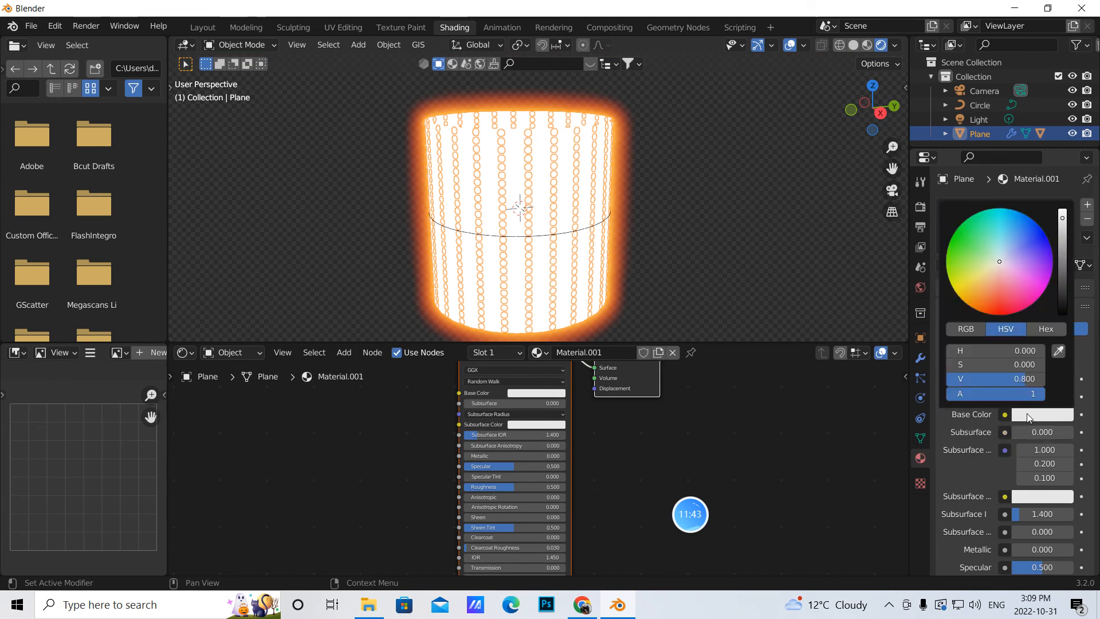
left_click_drag(1062, 217, 1062, 313)
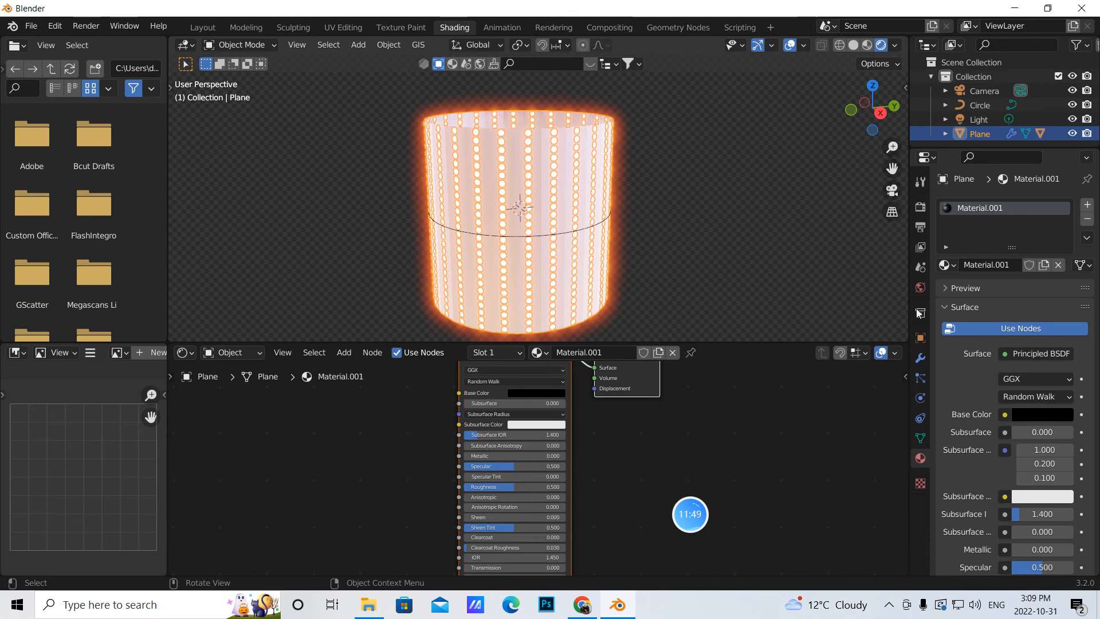
- Set the Specular value of the plane's material to 0
scroll(1050, 518, "down", 4)
scroll(1050, 514, "down", 1)
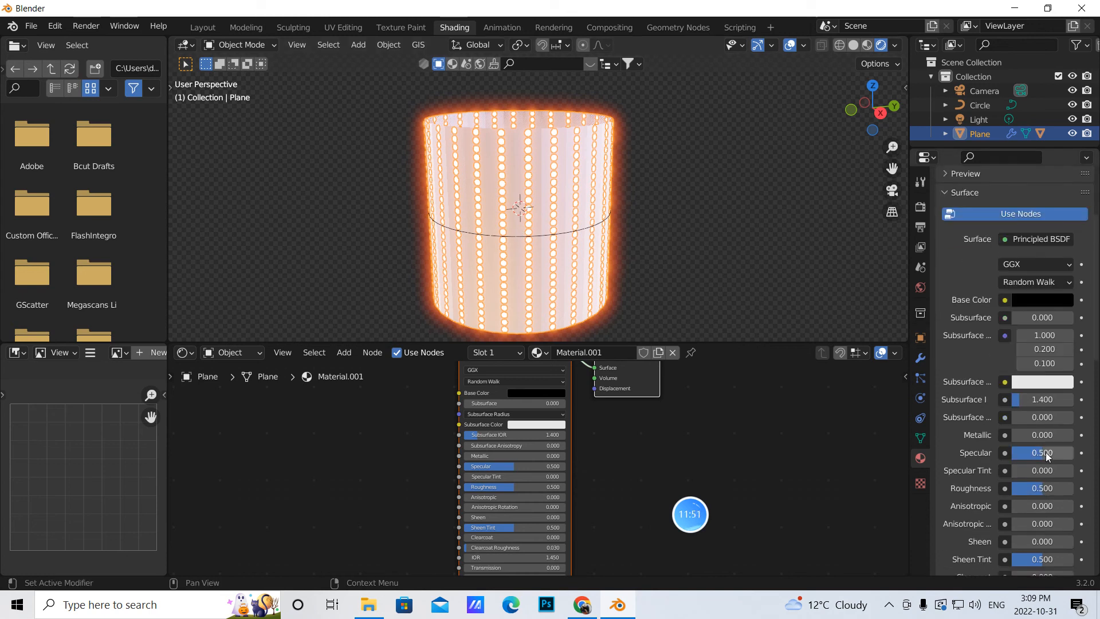
left_click_drag(1047, 453, 1012, 452)
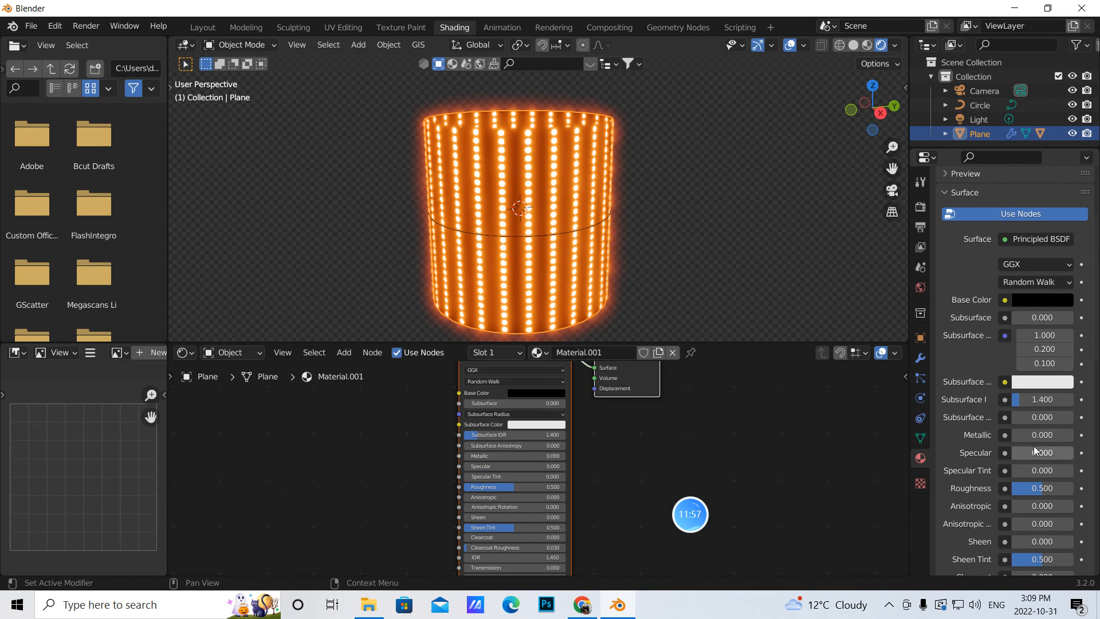
- Select the Diamond object nested under Plane and give it a new material
scroll(1029, 408, "up", 2)
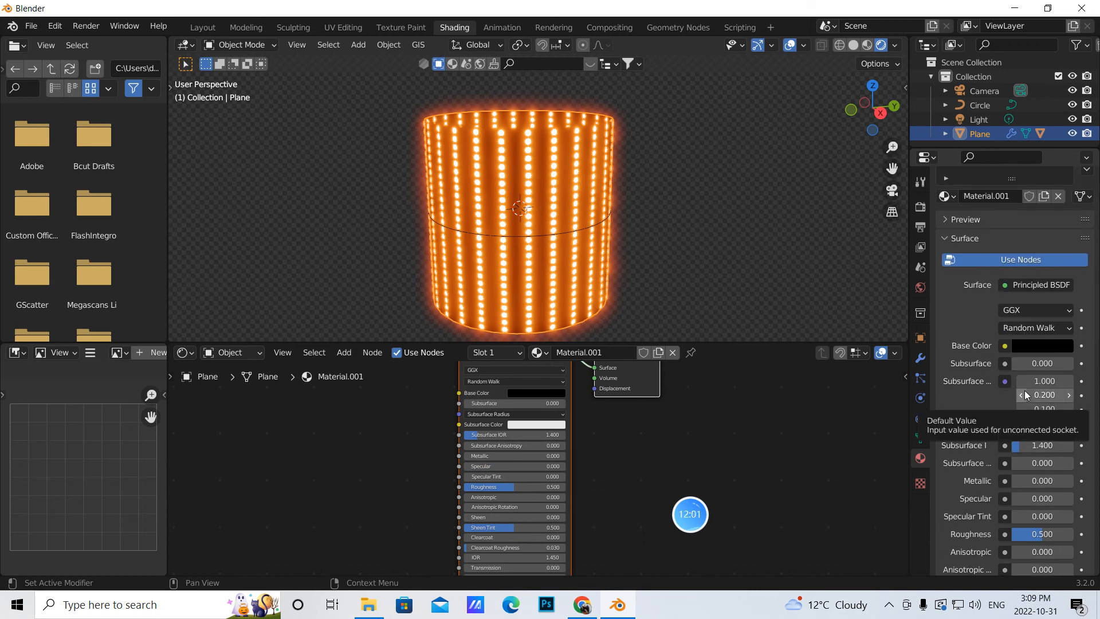
left_click_drag(961, 148, 968, 167)
left_click(946, 134)
mouse_move(992, 164)
left_mouse_down()
mouse_move(986, 191)
mouse_move(994, 183)
left_mouse_up()
left_click(997, 177)
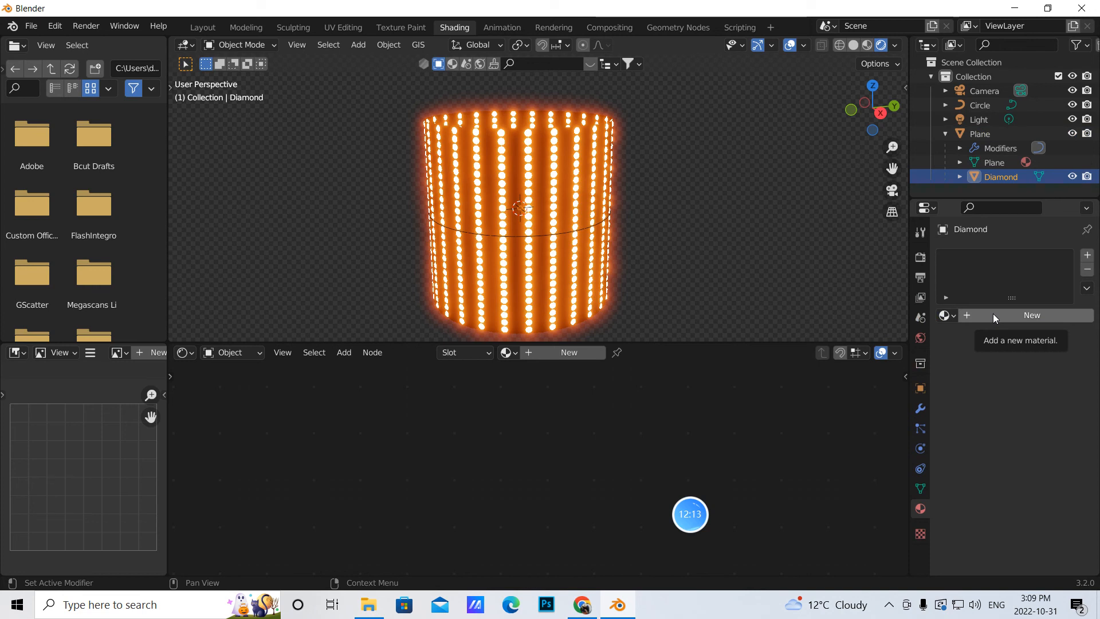
left_click(997, 317)
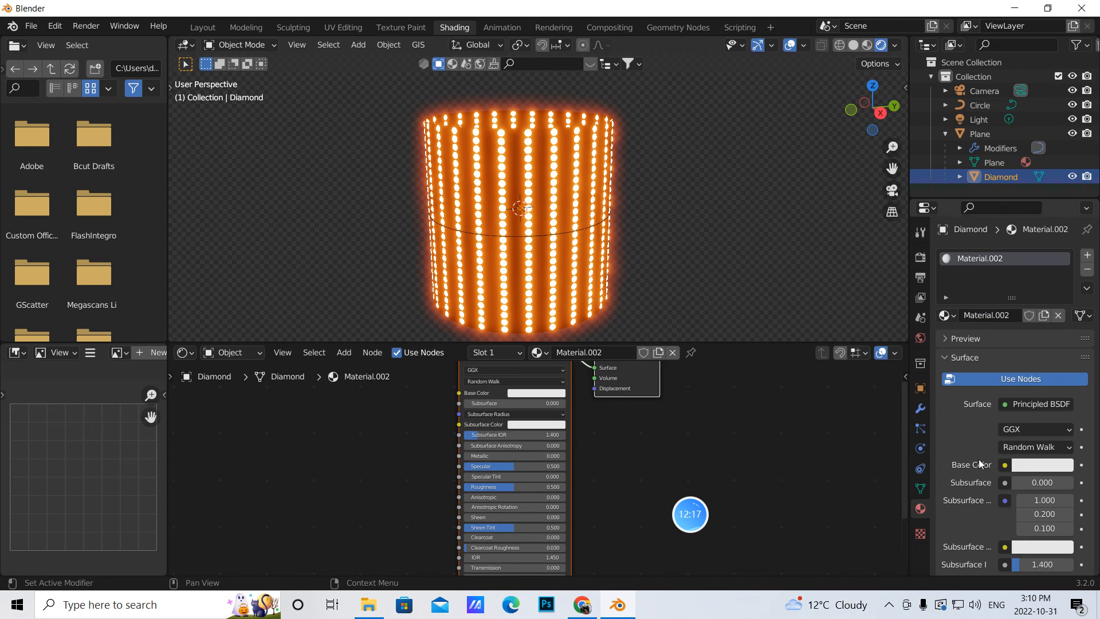
- Enable Backface Culling, Screen Space Refraction and Subsurface Translucency in the diamond material's settings
scroll(996, 494, "down", 6)
scroll(996, 494, "down", 10)
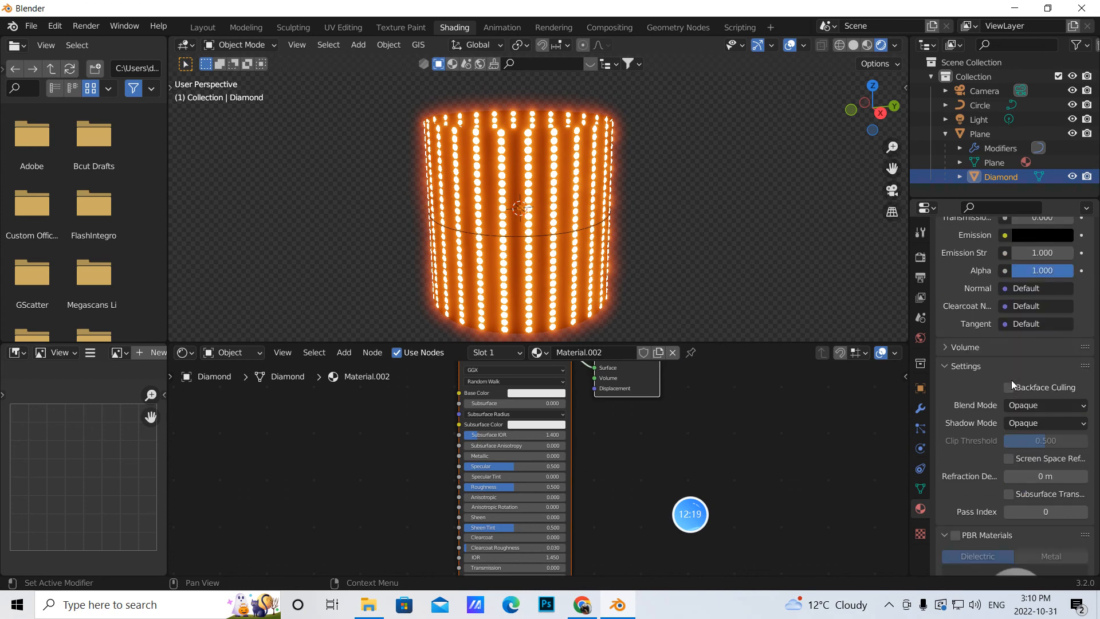
left_click(1010, 387)
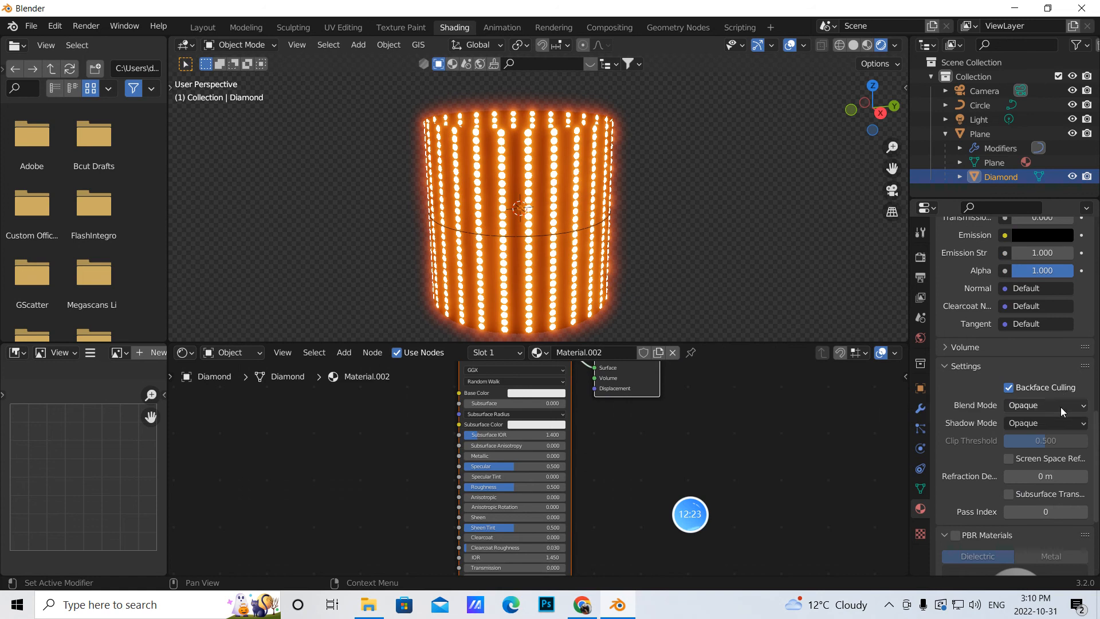
left_click(1009, 495)
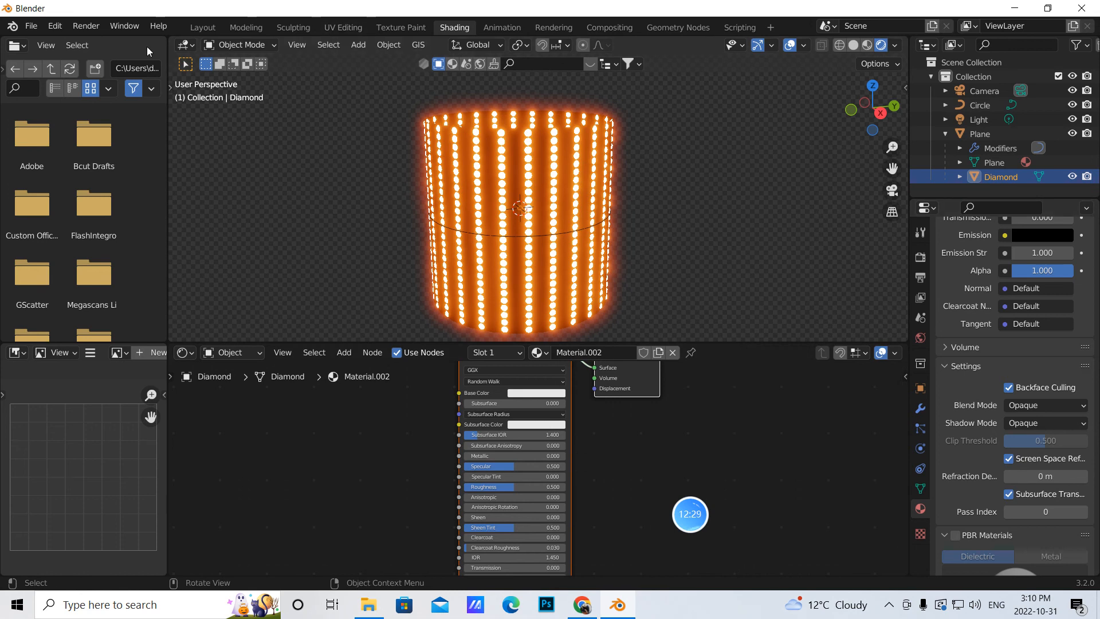
- Switch the interface language to Simplified Chinese in the preferences and restore it to English
left_click(55, 26)
left_click(92, 229)
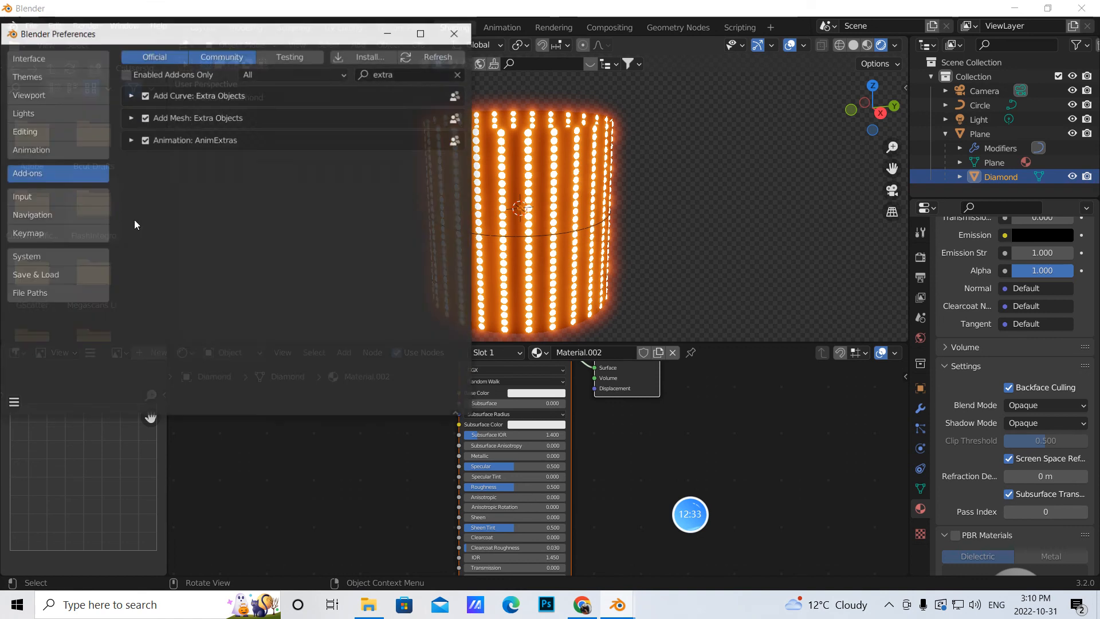
left_click(33, 57)
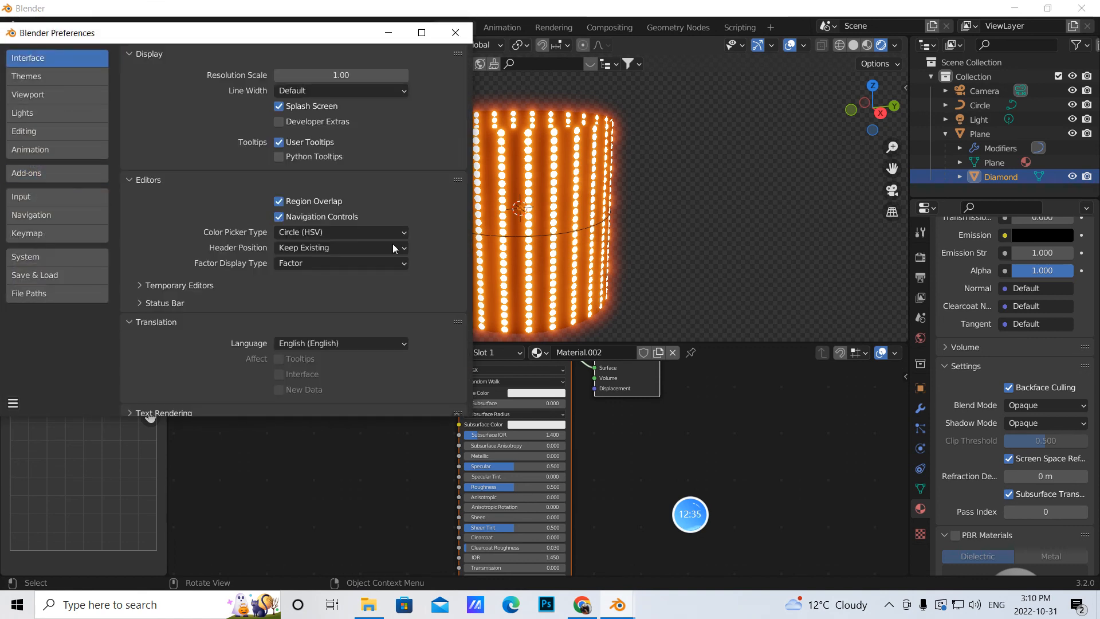
left_click(405, 346)
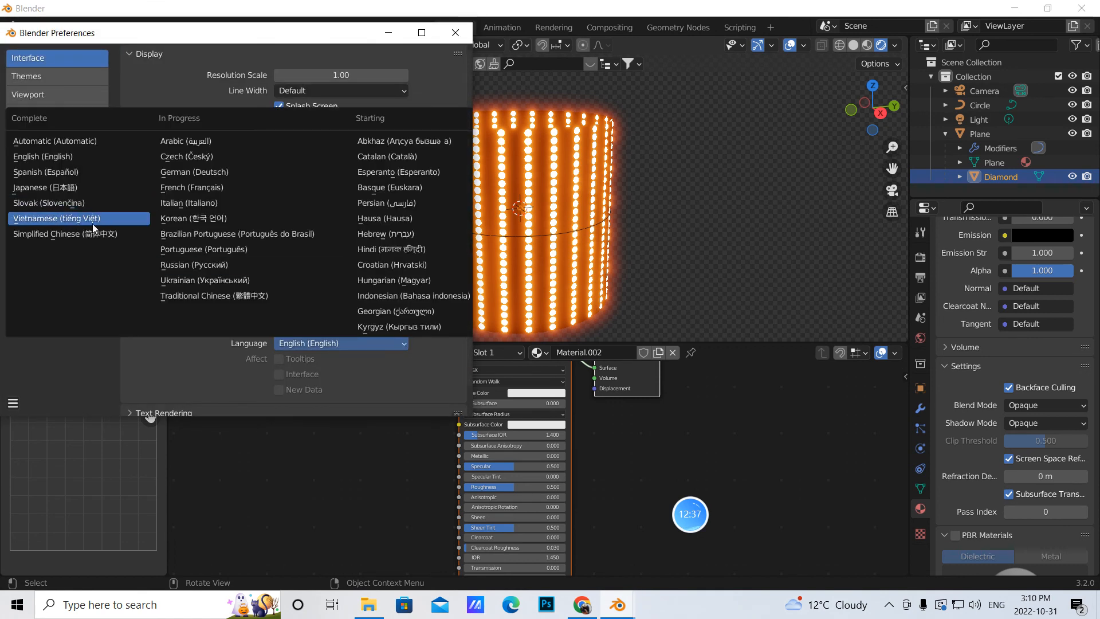
left_click(34, 233)
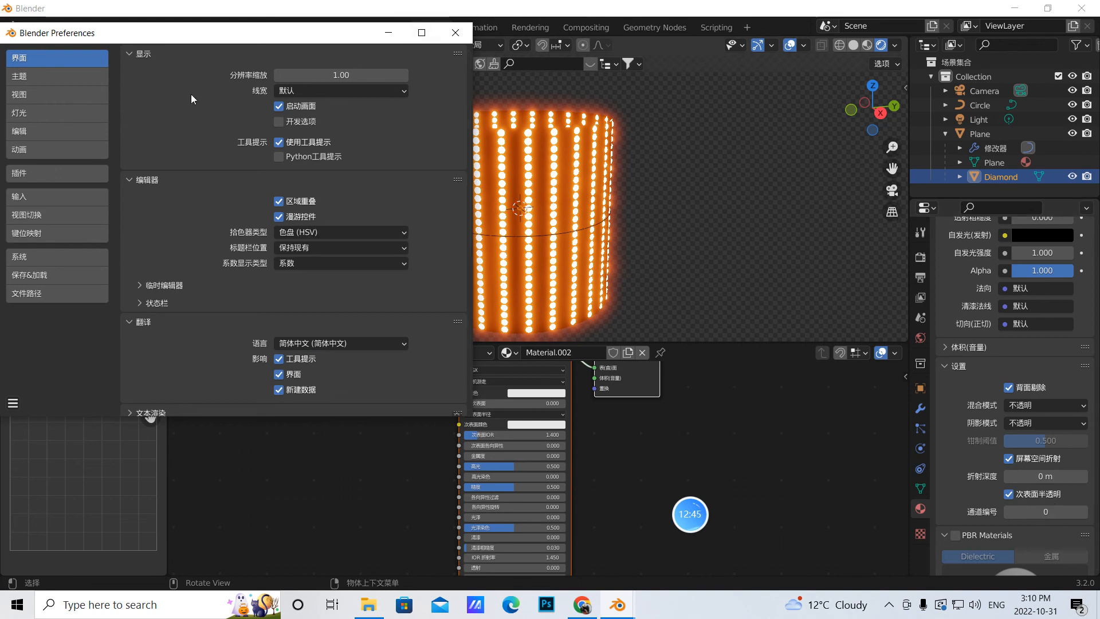
left_click(408, 342)
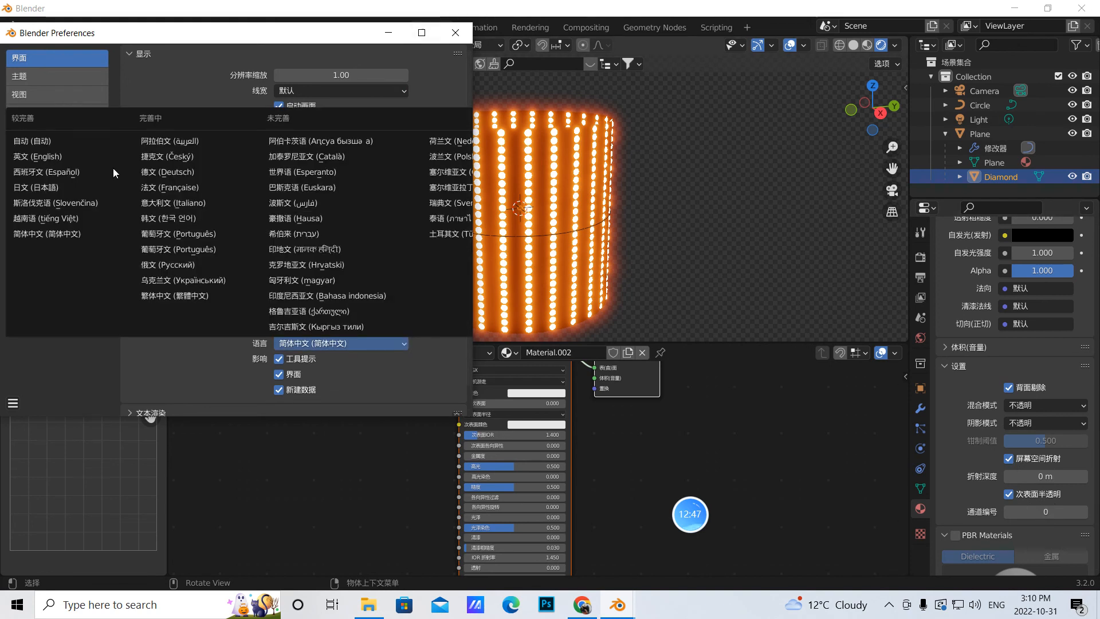
left_click(45, 157)
left_click(454, 34)
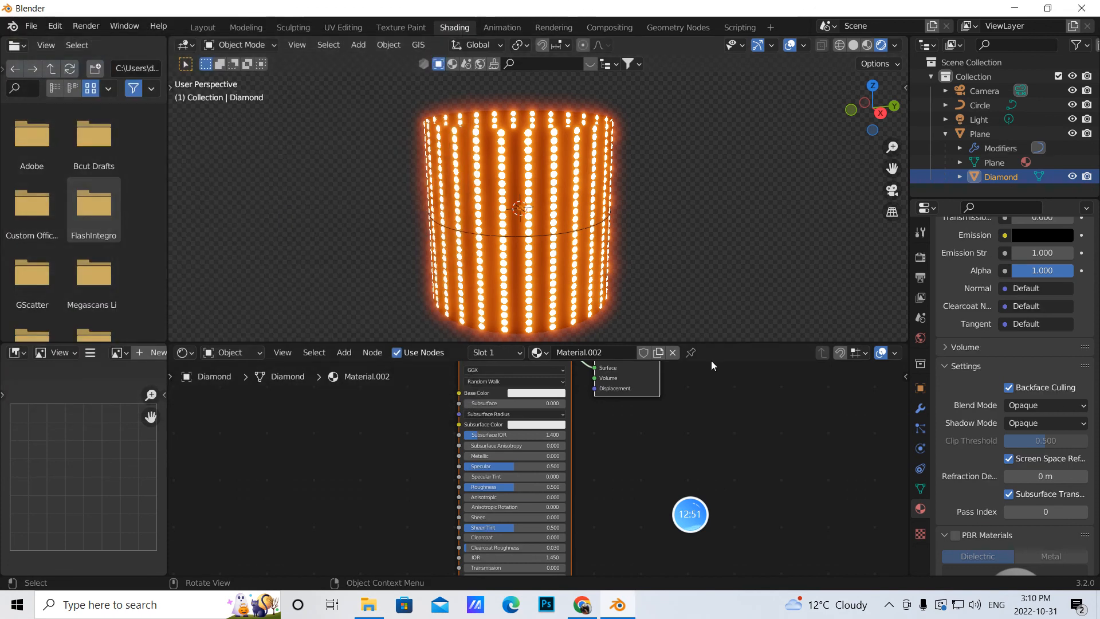
- Enlarge the node editor and move the Principled BSDF and Material Output nodes far apart
left_click_drag(635, 342, 636, 309)
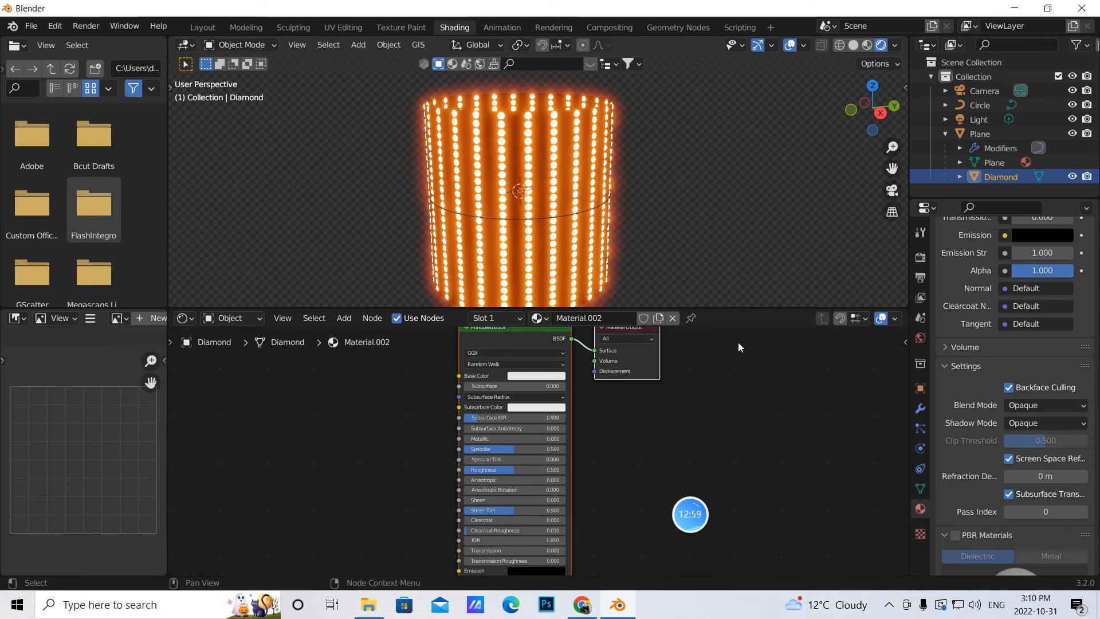
left_click_drag(647, 352, 707, 385)
left_click_drag(551, 365, 262, 402)
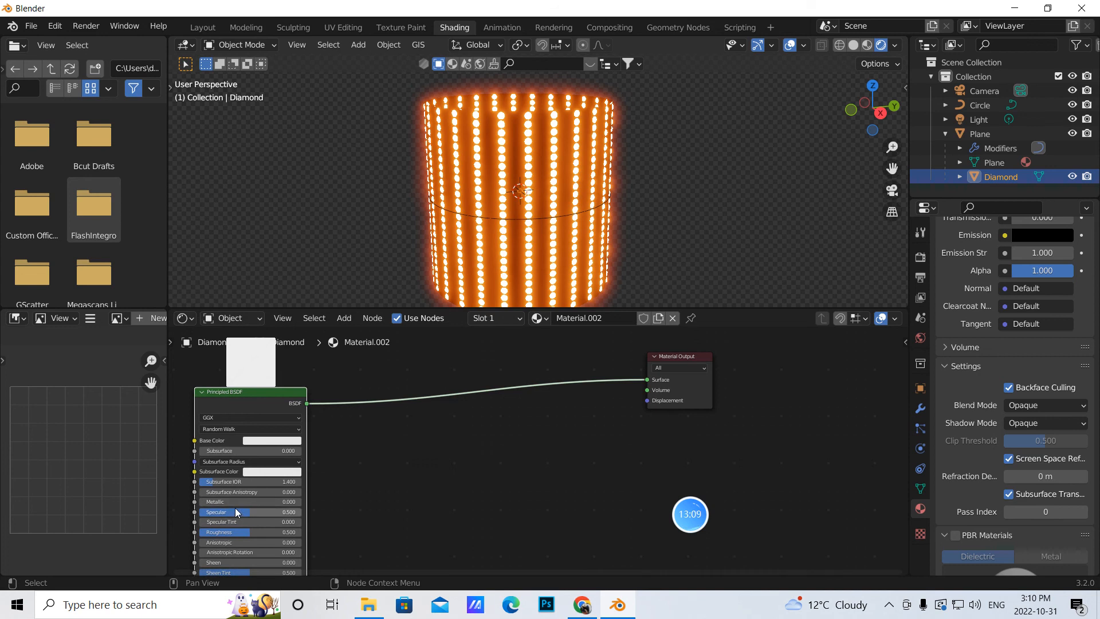
- Set the diamond material's Specular and Roughness to 0 and its Transmission to 1 on the Principled BSDF node
left_click_drag(237, 512, 199, 536)
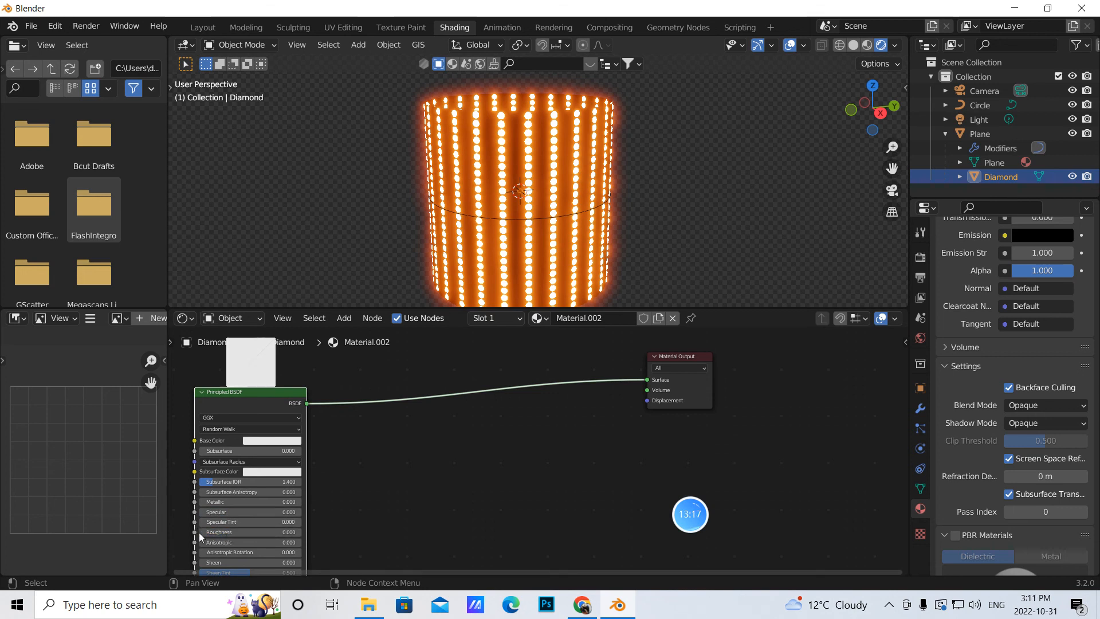
middle_click_drag(363, 499, 374, 412)
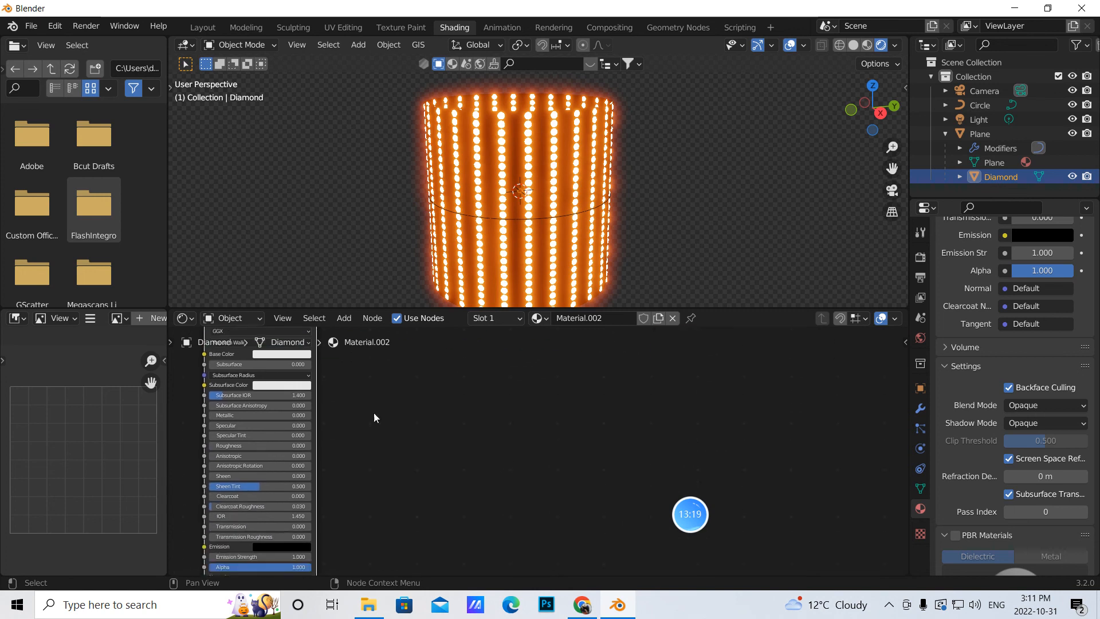
left_click_drag(239, 528, 309, 528)
scroll(371, 509, "up", 1)
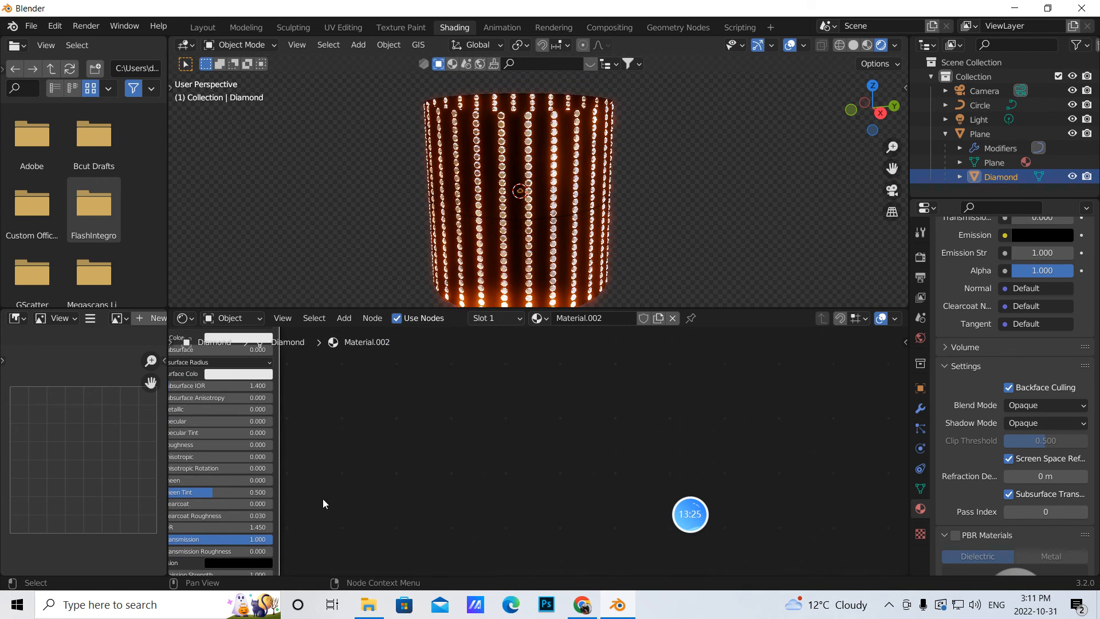
- Set the Subsurface IOR of the diamond's Principled BSDF to 1.01
middle_click_drag(301, 413, 353, 416)
left_click(263, 398)
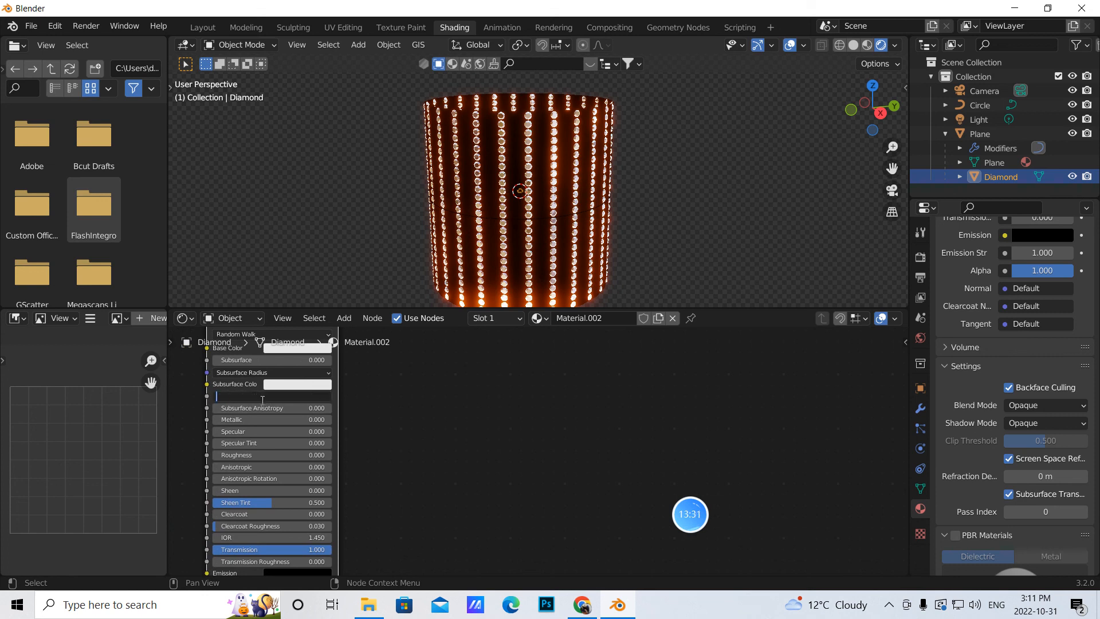
type("1.01")
key("Return")
key("Home")
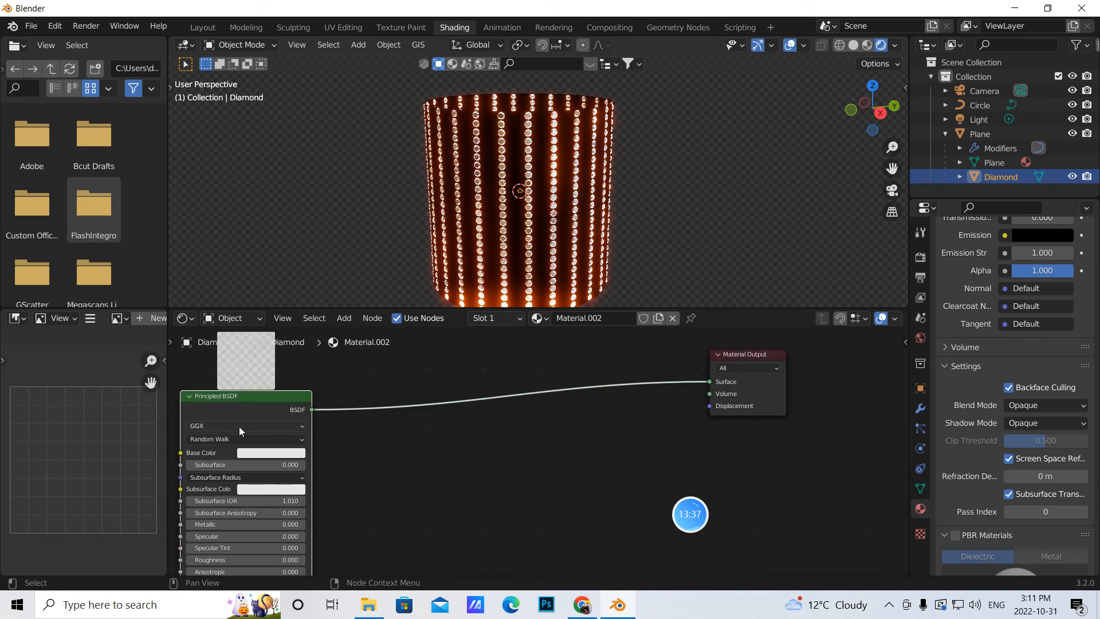
- Insert a Mix Shader node between the Principled BSDF and the Material Output, and move the Principled BSDF slightly lower
left_click(343, 318)
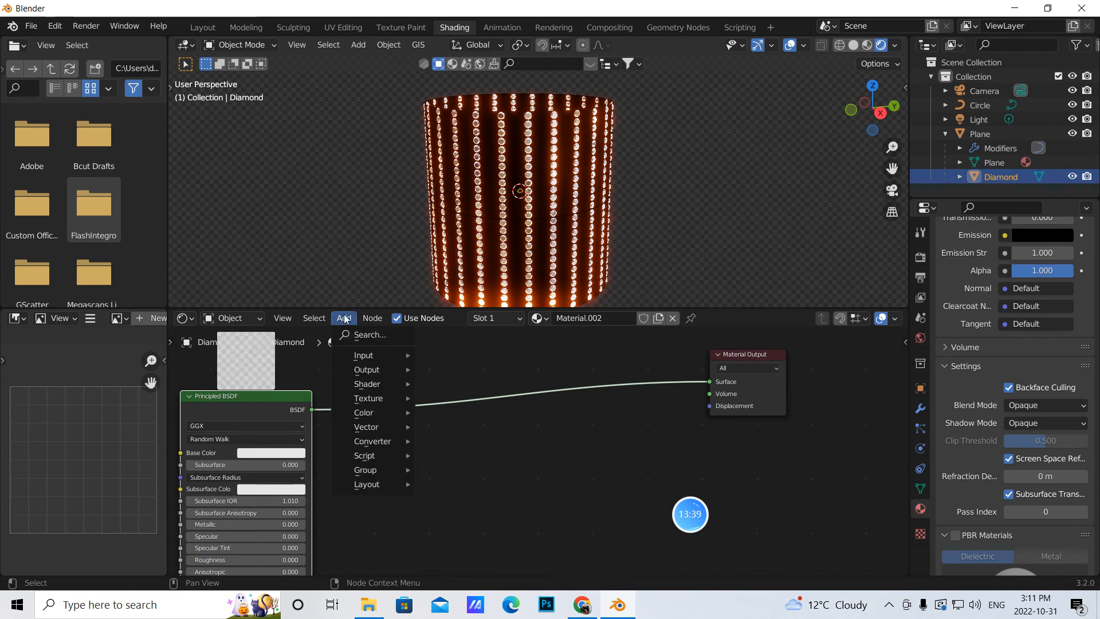
left_click(356, 336)
type("mix")
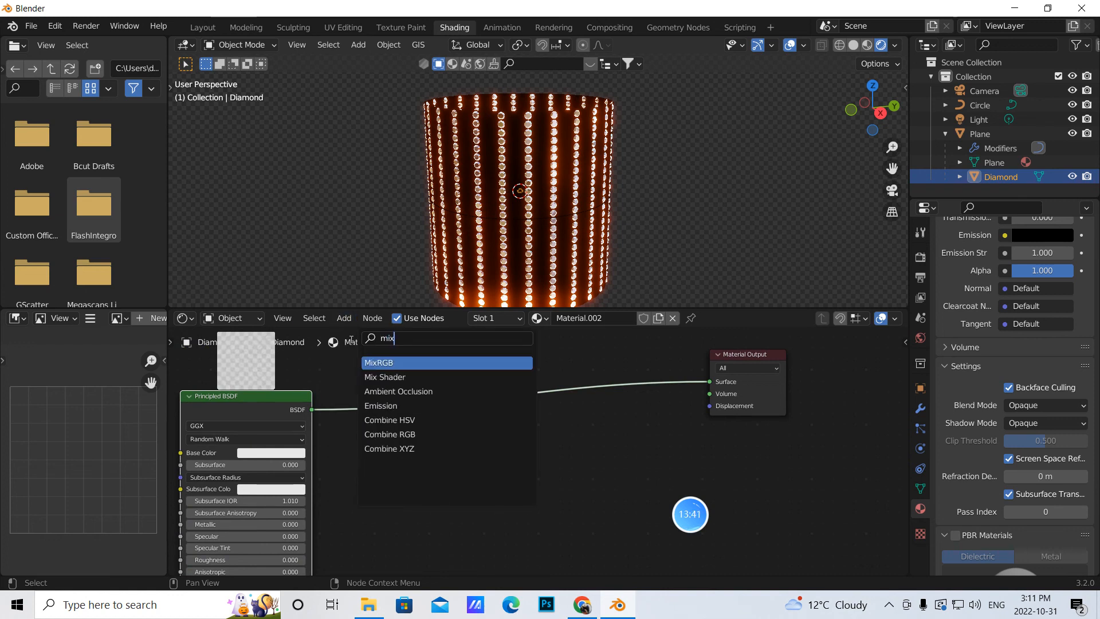
left_click(384, 377)
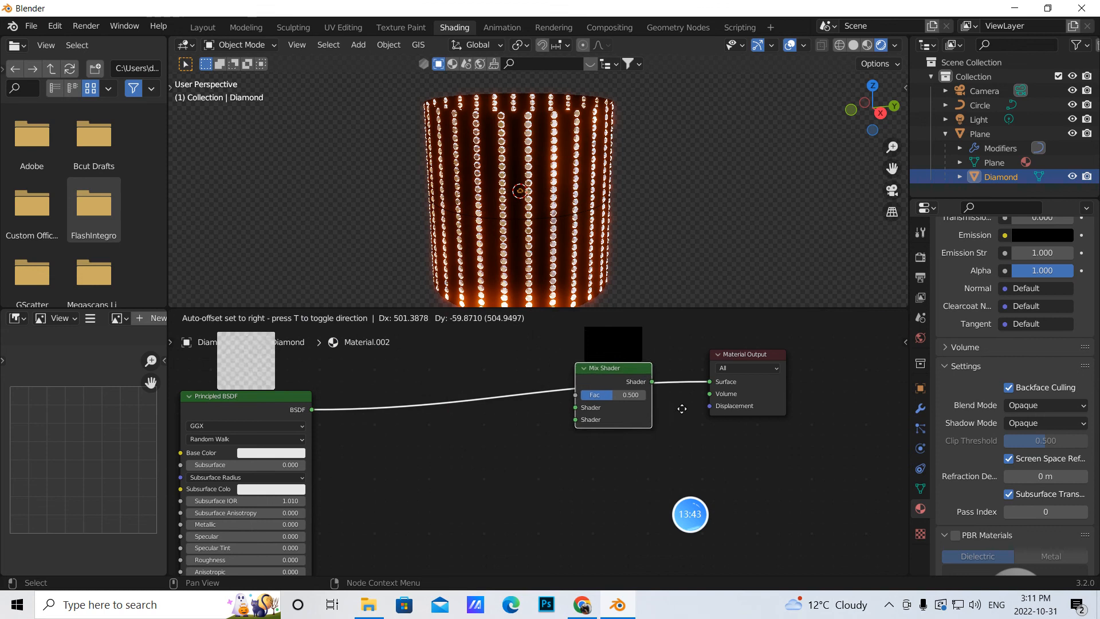
left_click(702, 415)
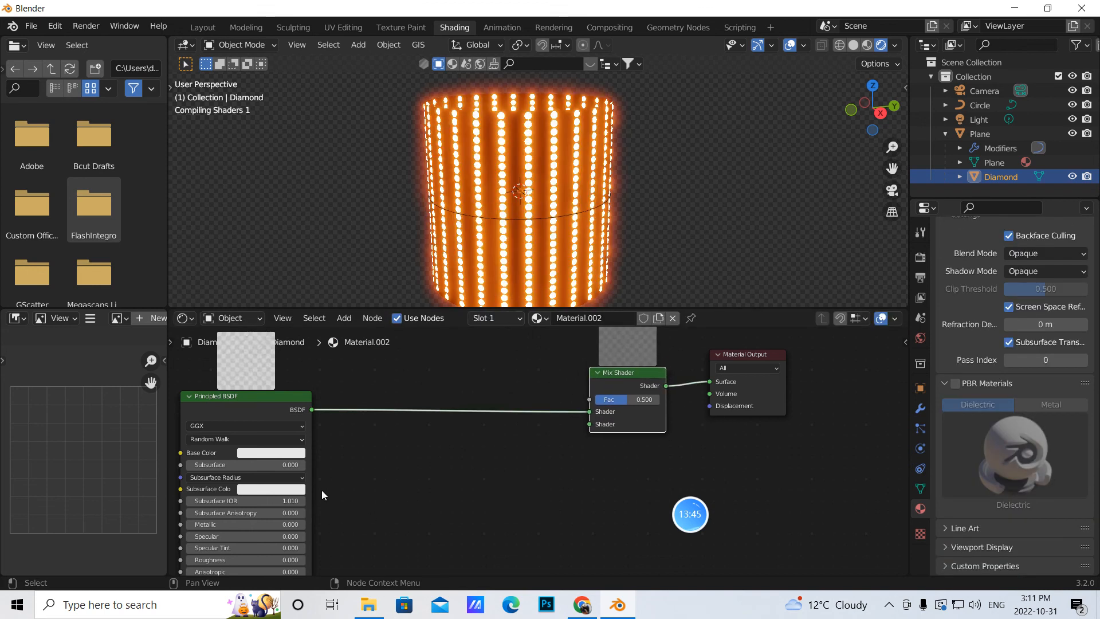
left_click_drag(260, 408, 240, 453)
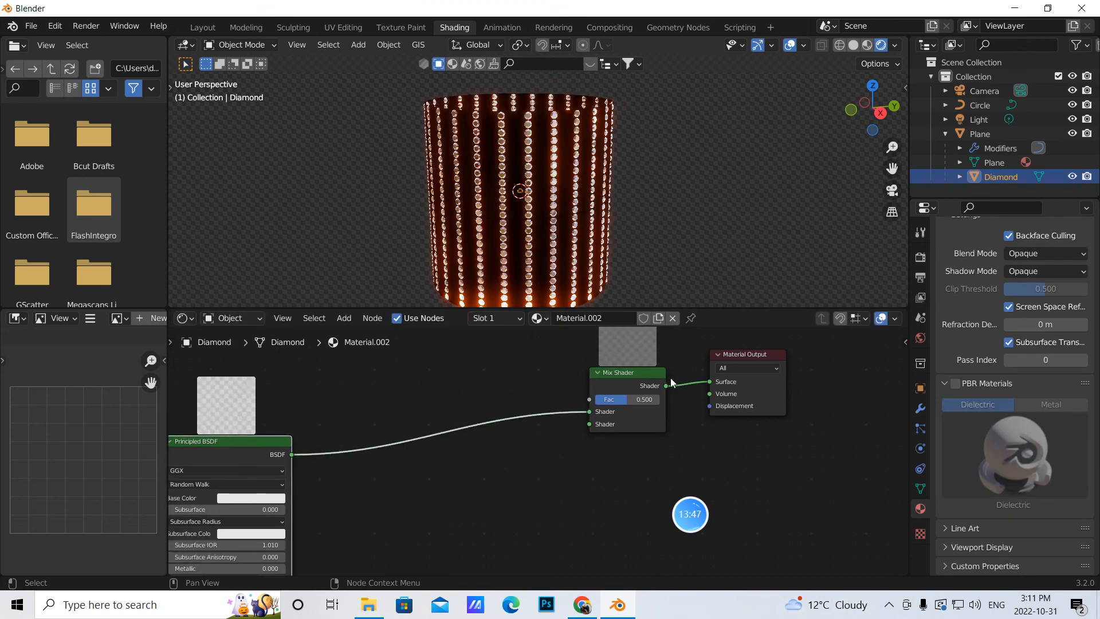
scroll(582, 263, "up", 5)
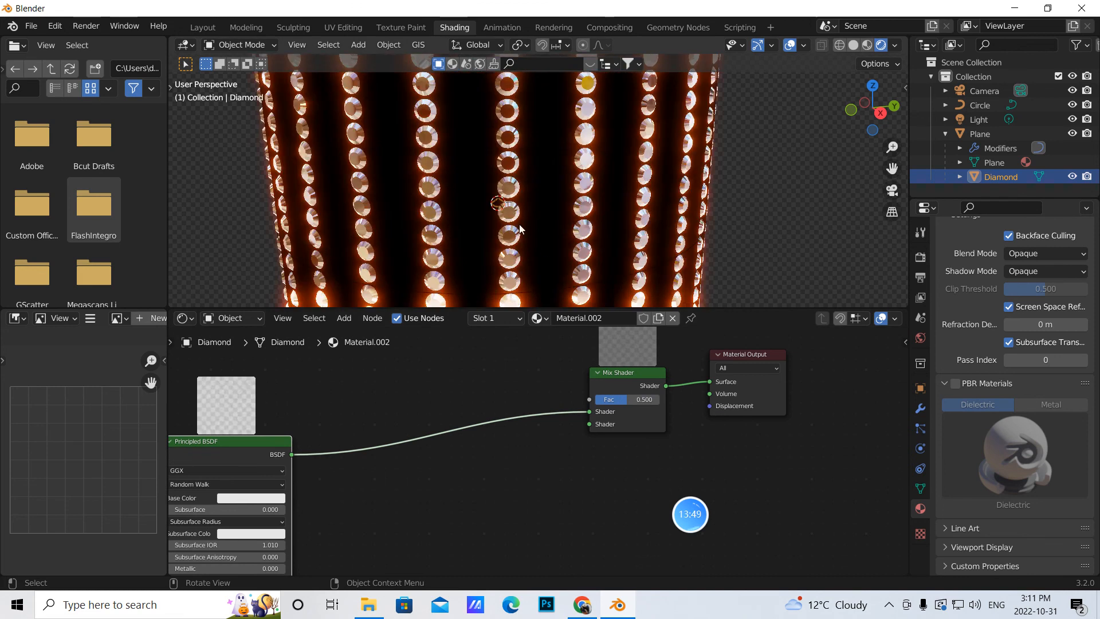
scroll(518, 220, "down", 1)
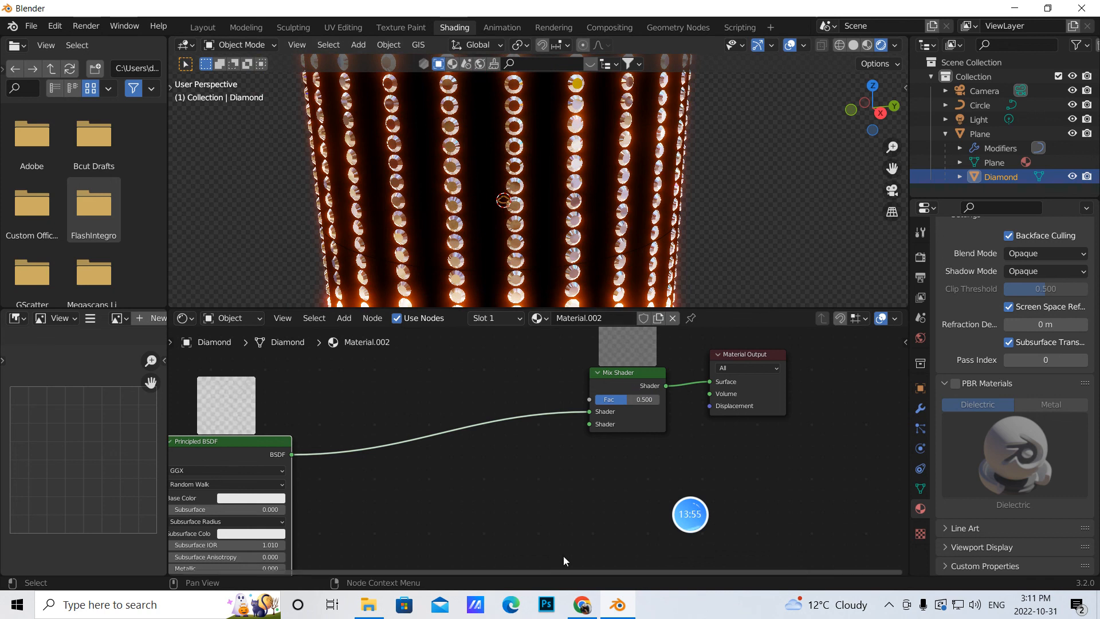
- Switch to Chrome, look through the Blender最基础系列教程2 video collection on the bilibili channel, and return to Blender
left_click(585, 608)
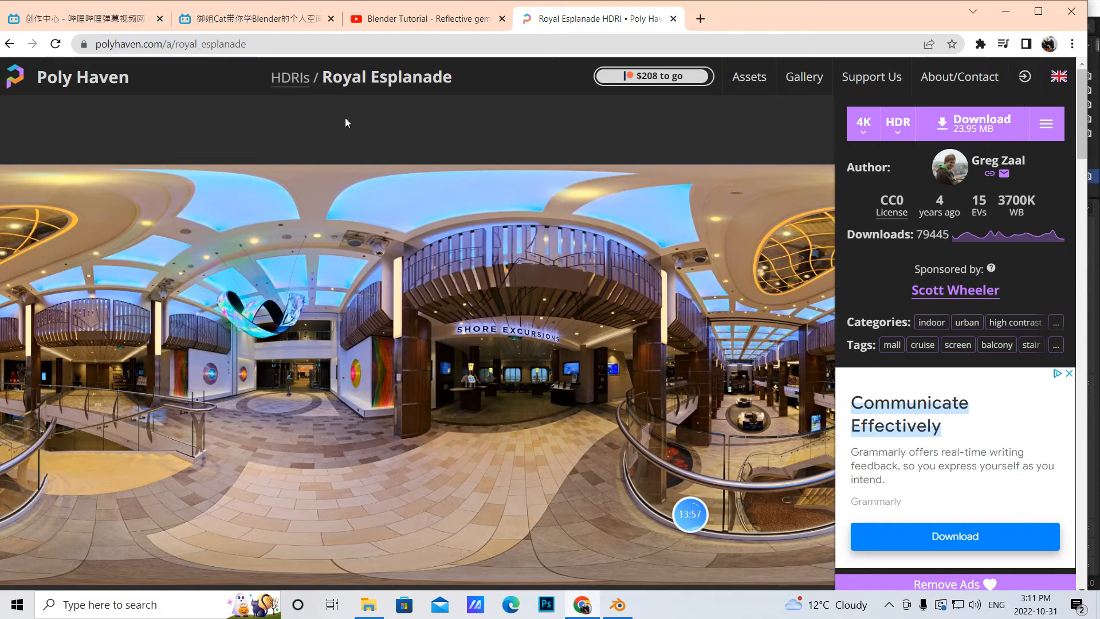
left_click(260, 19)
mouse_move(743, 103)
left_click(323, 266)
scroll(472, 383, "down", 4)
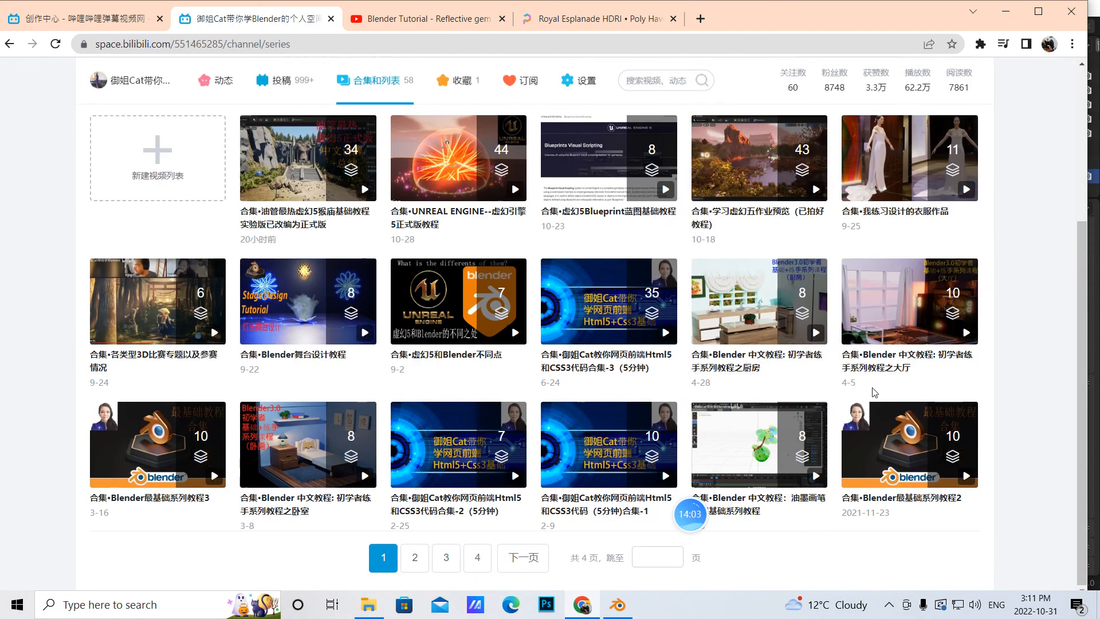
left_click(895, 441)
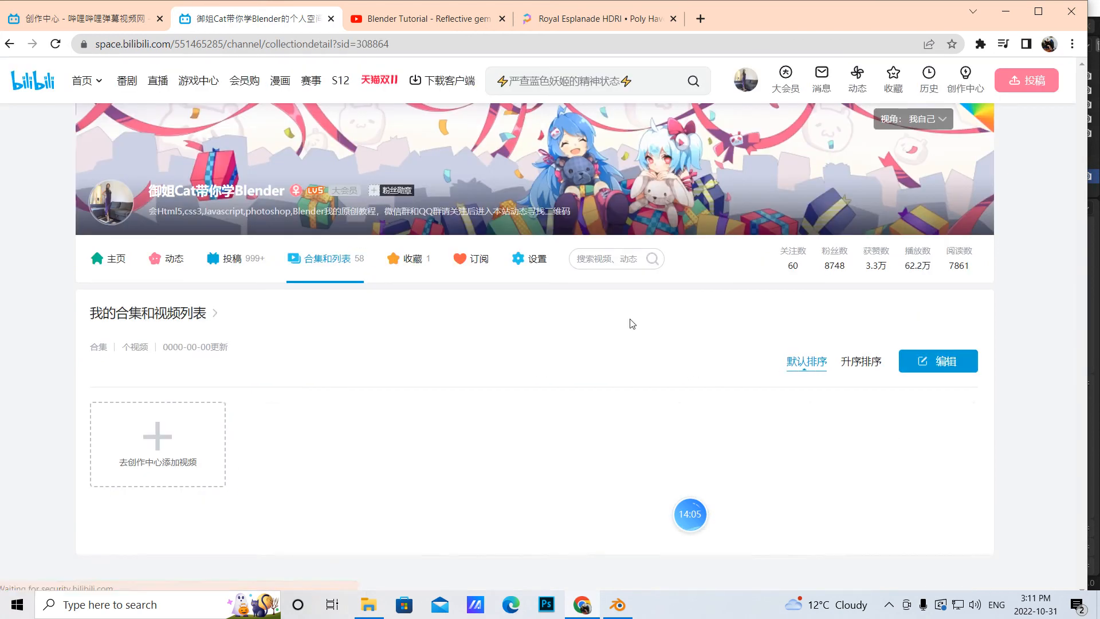
scroll(573, 355, "down", 3)
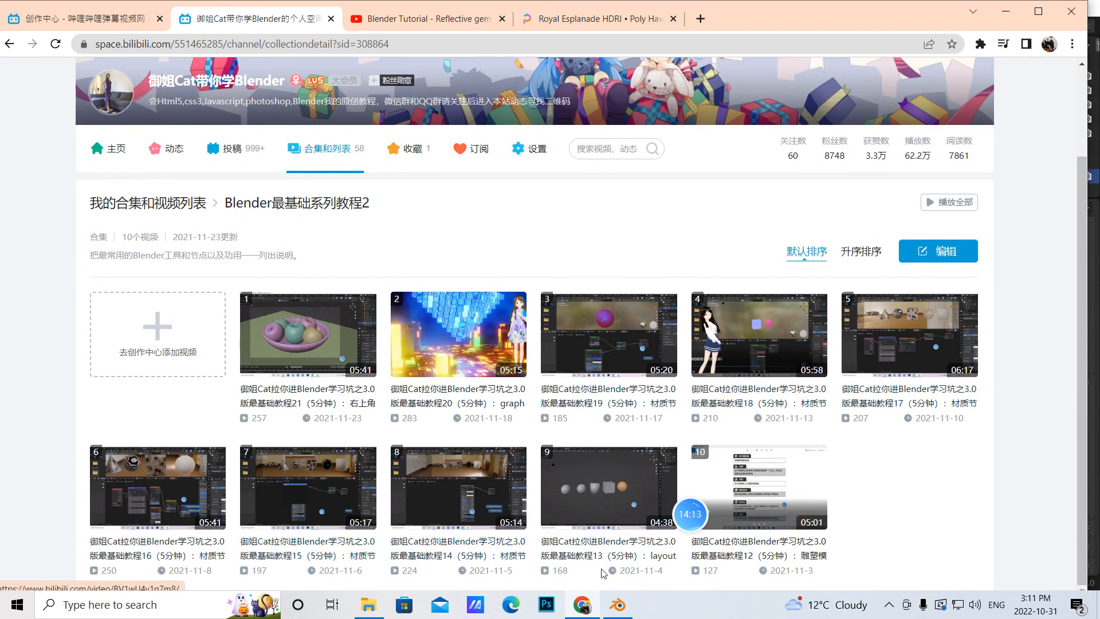
left_click(617, 605)
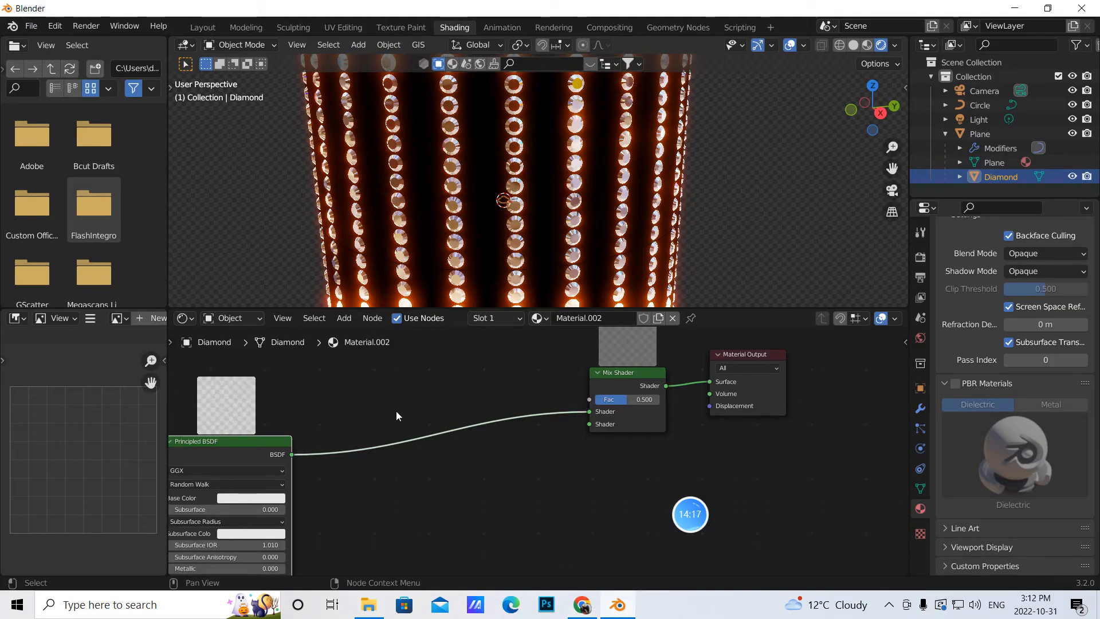
- Add a ColorRamp node to the diamond material and connect its Color output to the Mix Shader's Fac input
middle_click_drag(397, 410, 415, 458)
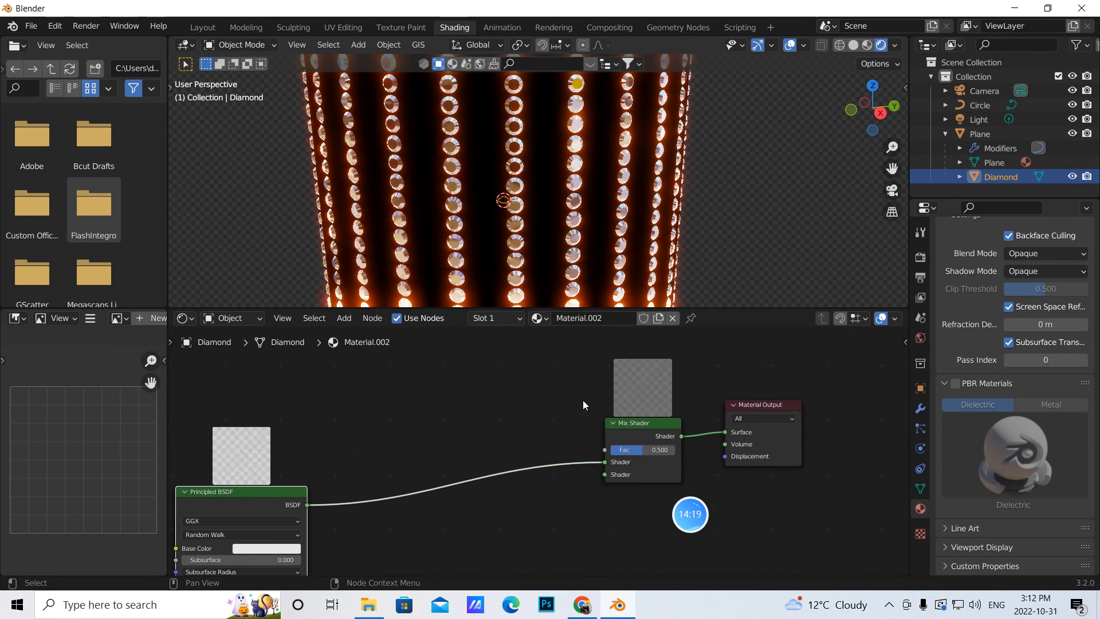
left_click(347, 321)
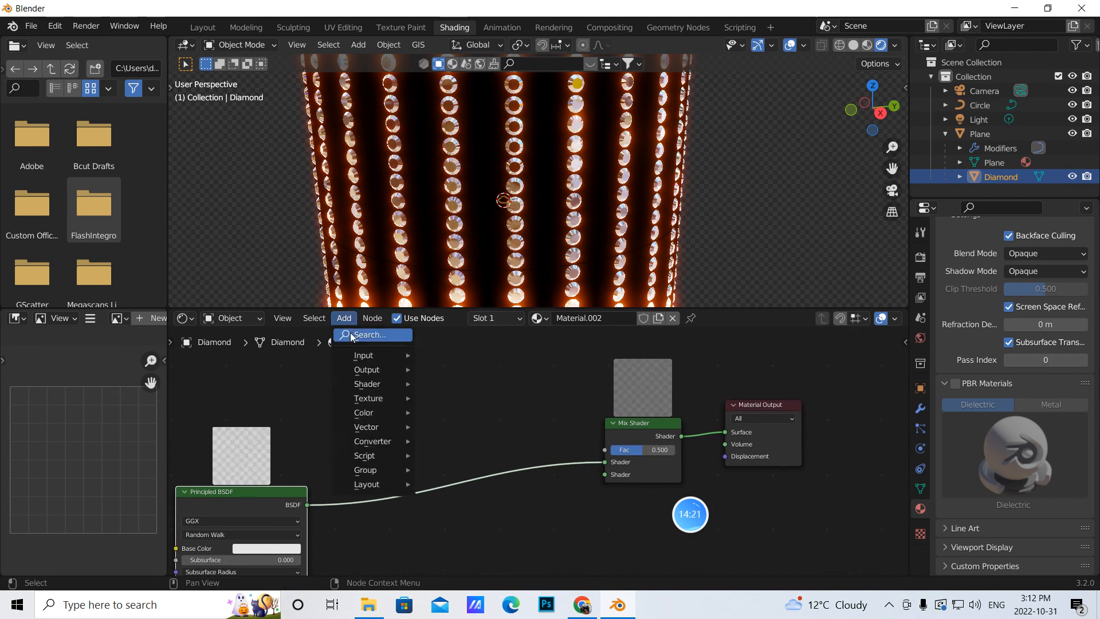
left_click(349, 332)
type("c")
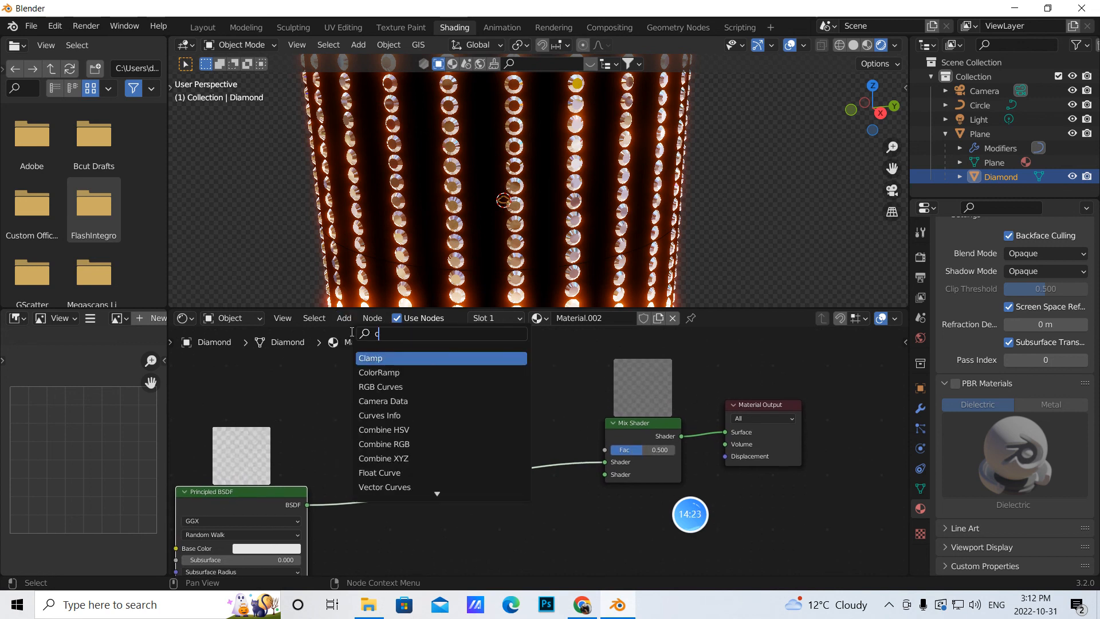
type("olo")
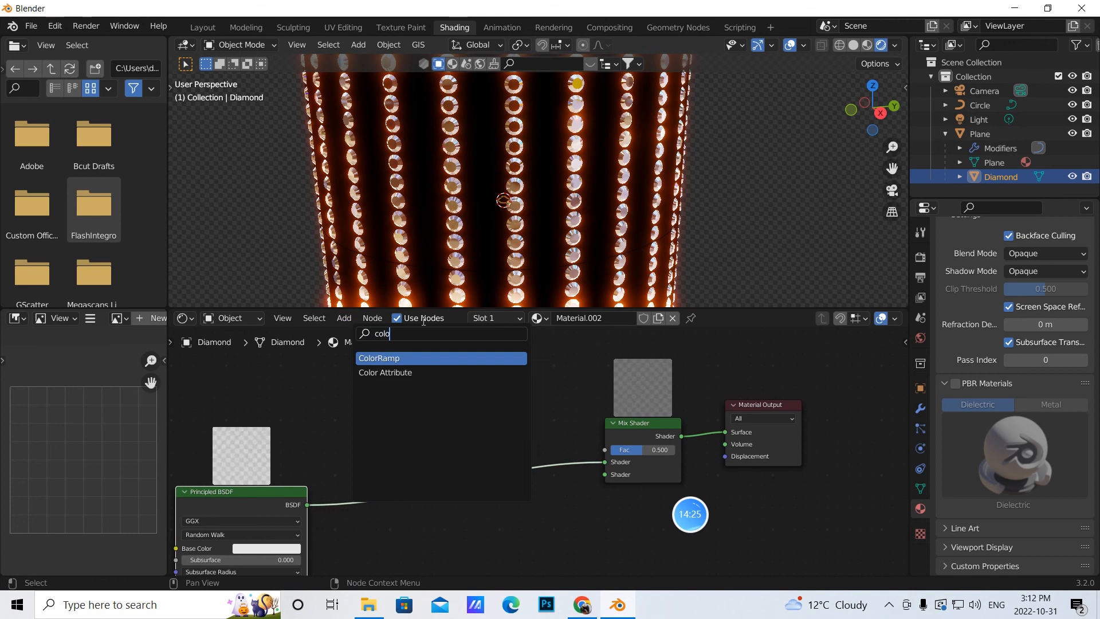
left_click(388, 356)
left_click(483, 354)
left_click_drag(551, 350, 605, 450)
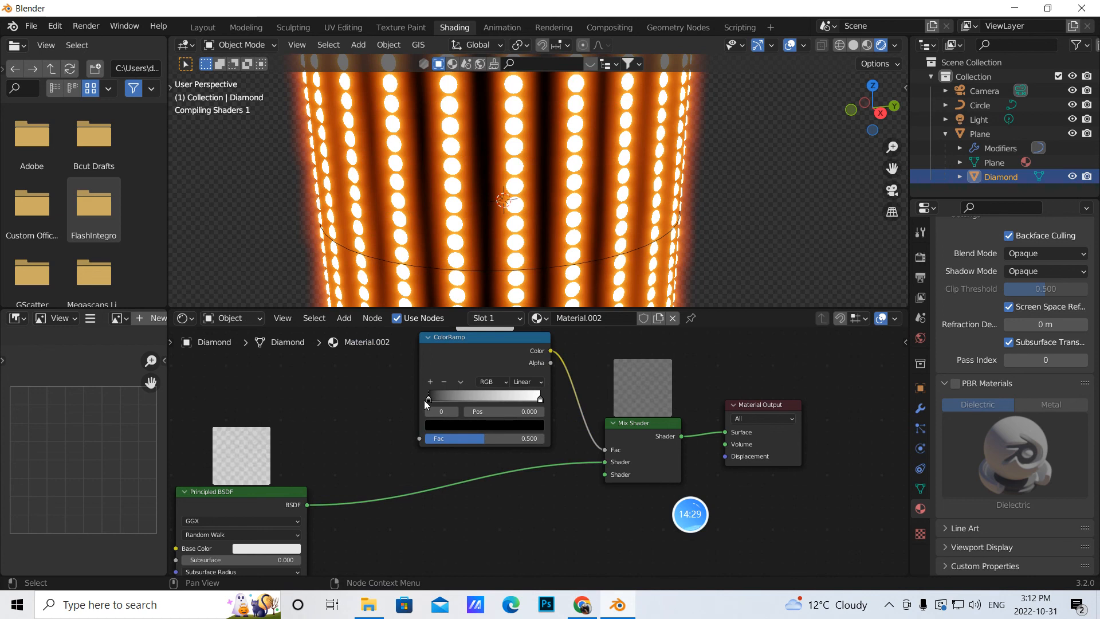
- Shift the ColorRamp node slightly away from the Mix Shader, and set its black stop to position 0.367 and its white stop to 0.665
key("g")
left_click(418, 402)
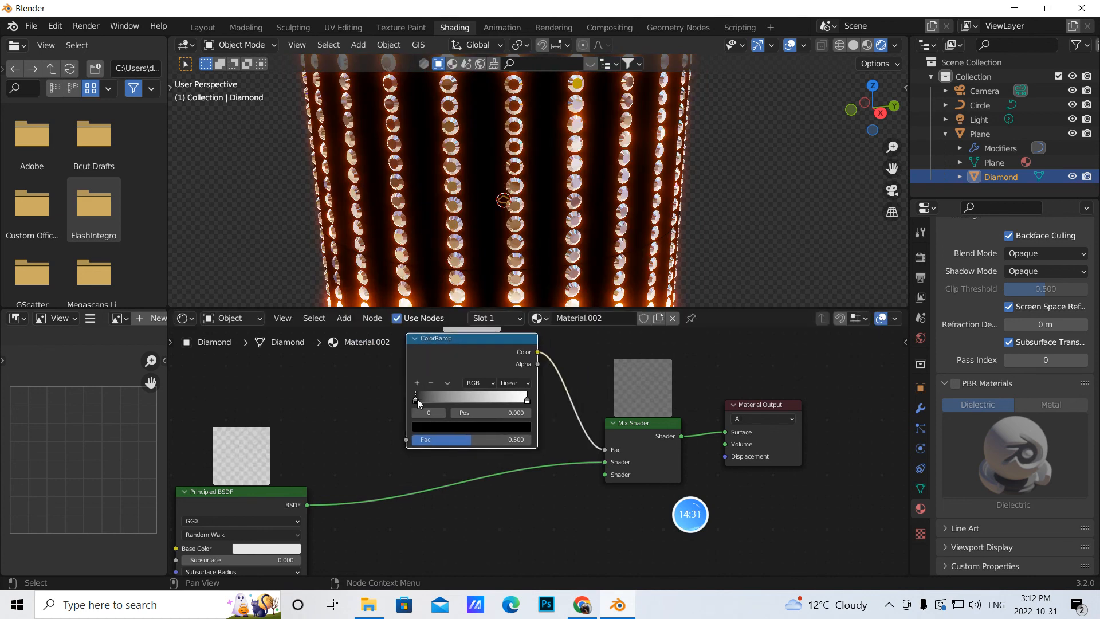
left_click_drag(415, 399, 458, 397)
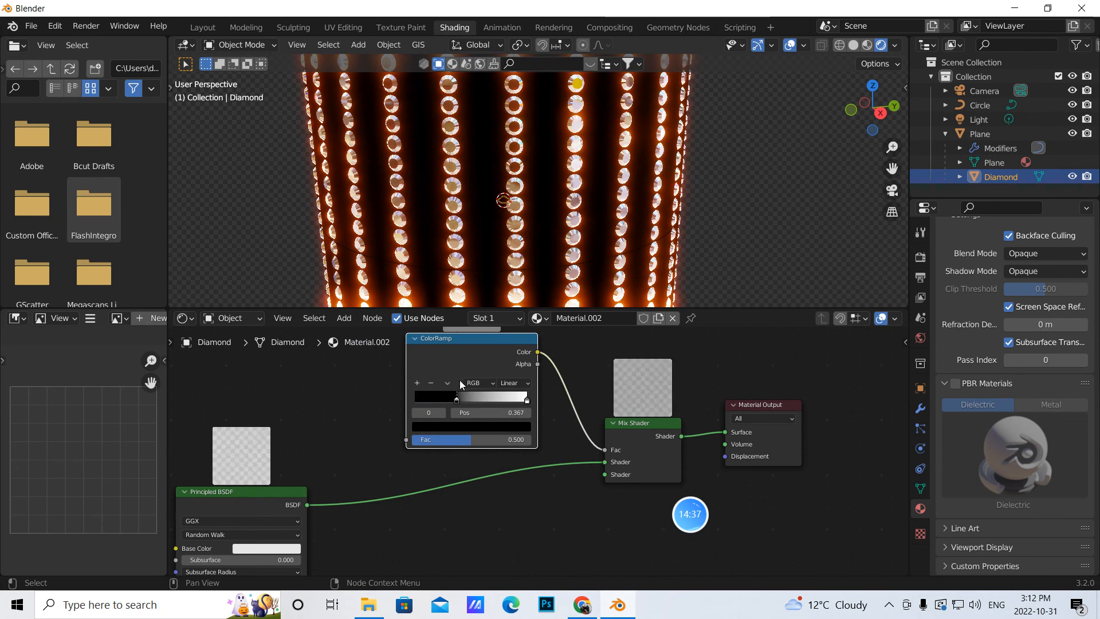
left_click(527, 399)
left_click(517, 412)
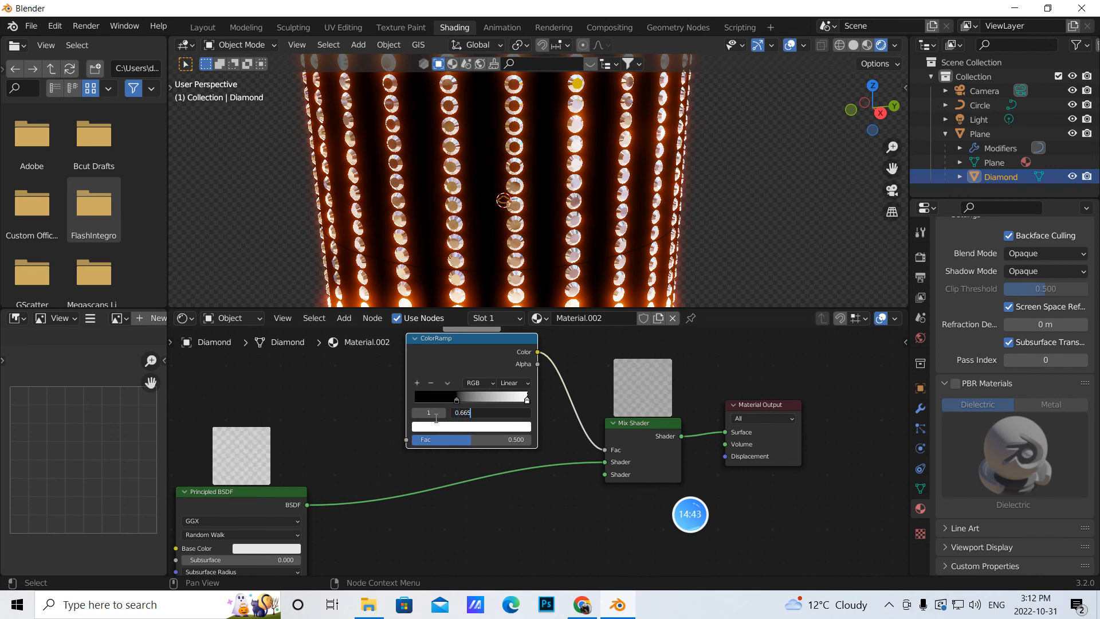
type("0.665")
key("Return")
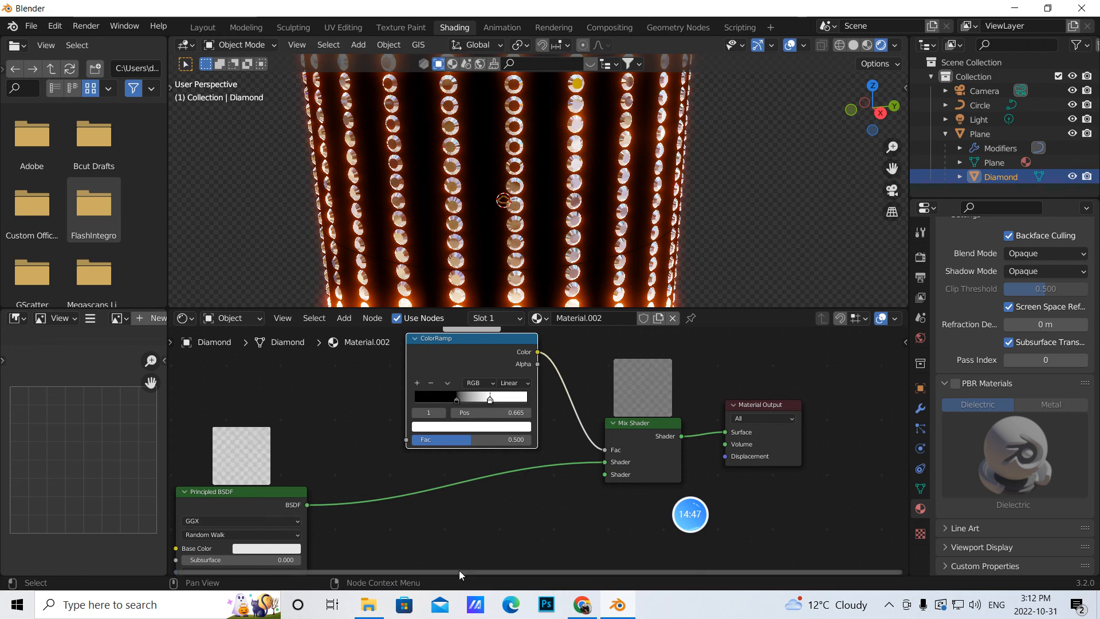
- Add a Refraction BSDF node, connect it to the second Shader input of the Mix Shader, and place it below that node
middle_click_drag(482, 531, 452, 445)
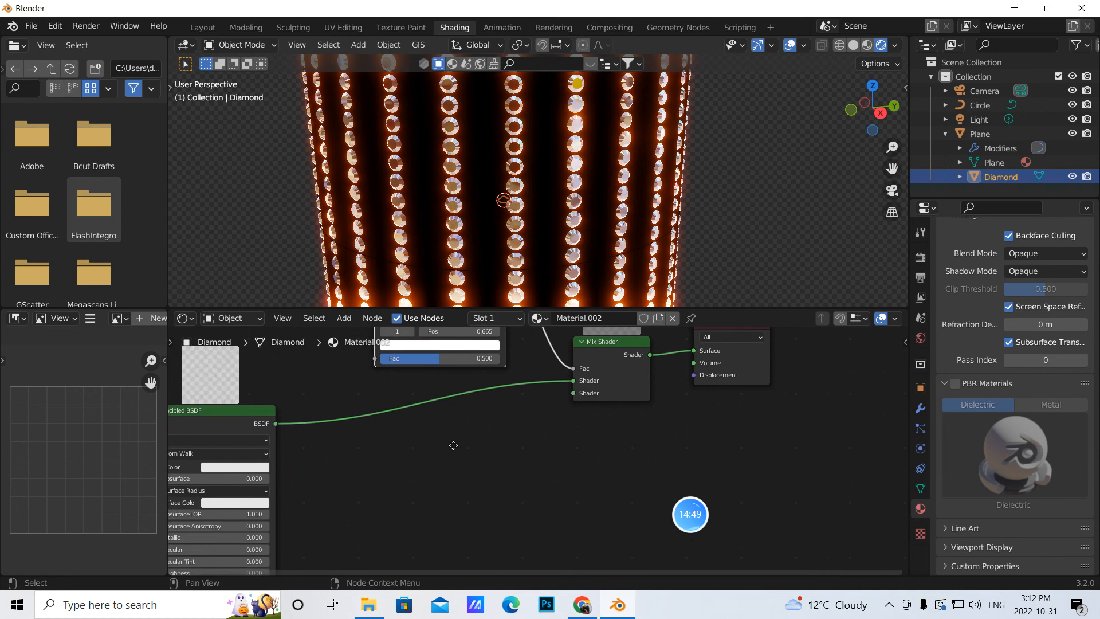
left_click(336, 321)
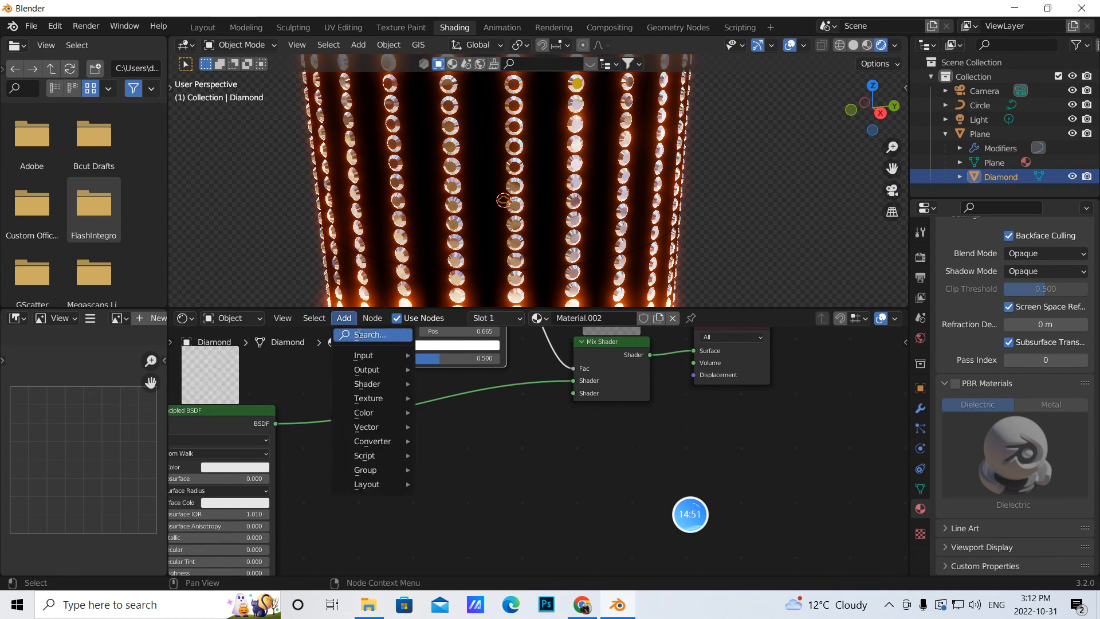
left_click(352, 335)
type("ref")
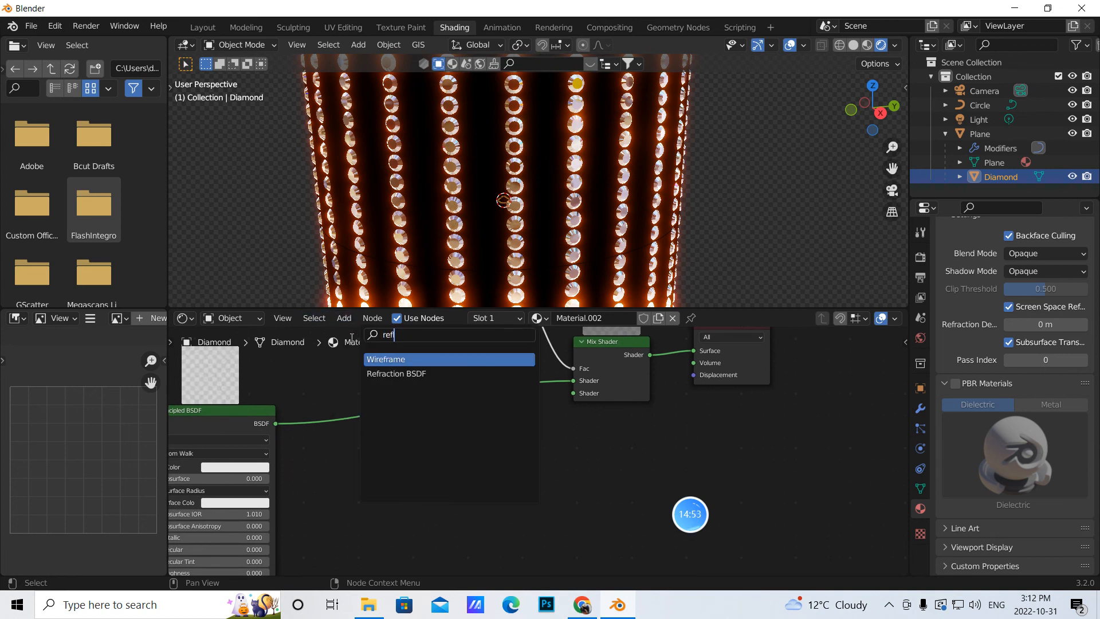
left_click(432, 374)
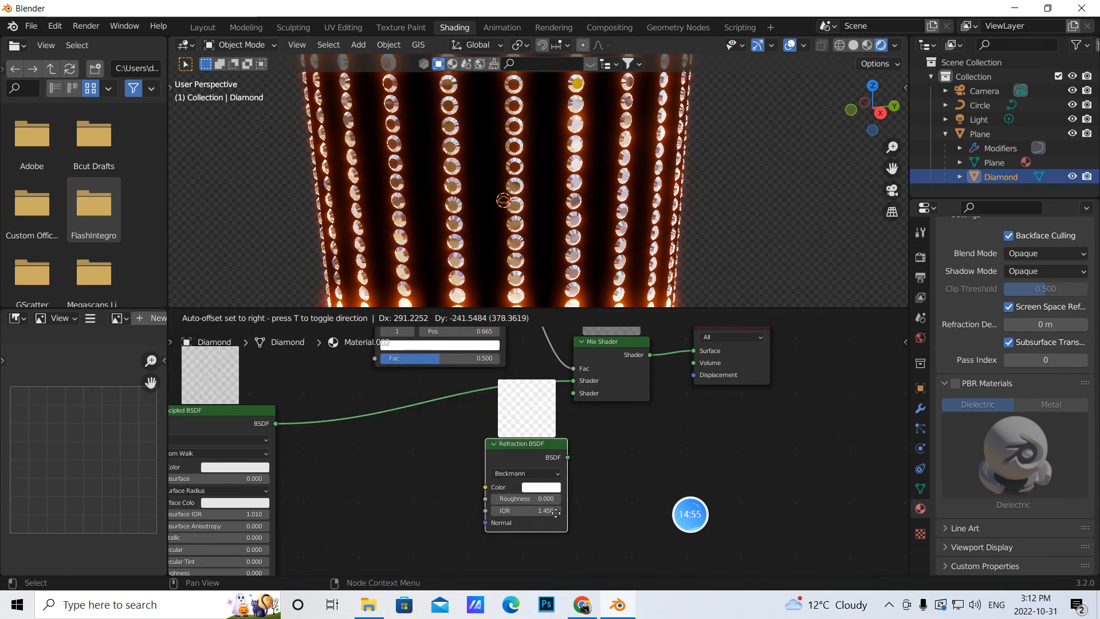
left_click(549, 499)
left_click_drag(552, 479, 573, 393)
left_click_drag(503, 475, 519, 507)
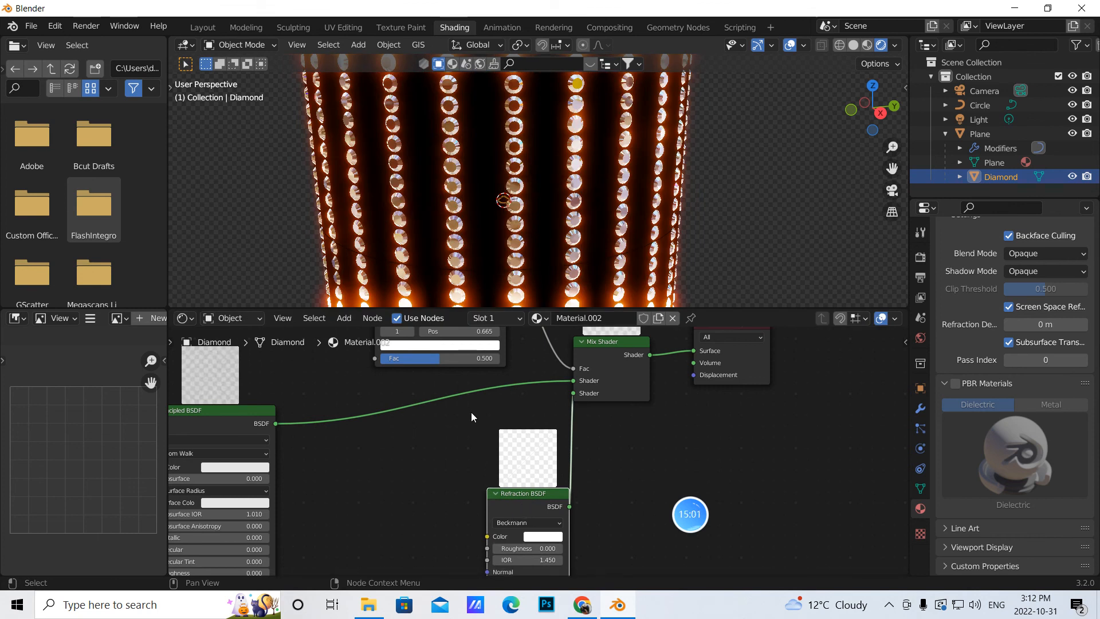
left_click_drag(529, 499, 529, 462)
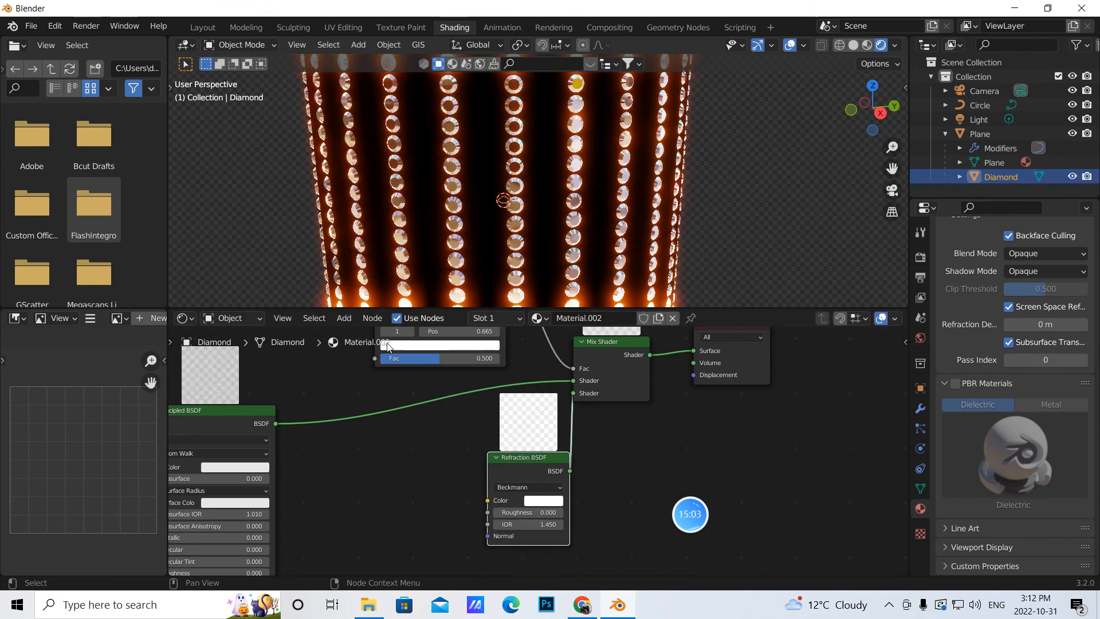
- Add a second ColorRamp node beside the Refraction BSDF and connect its Color output to the Refraction BSDF's Color input
left_click(341, 319)
left_click(349, 335)
type("color")
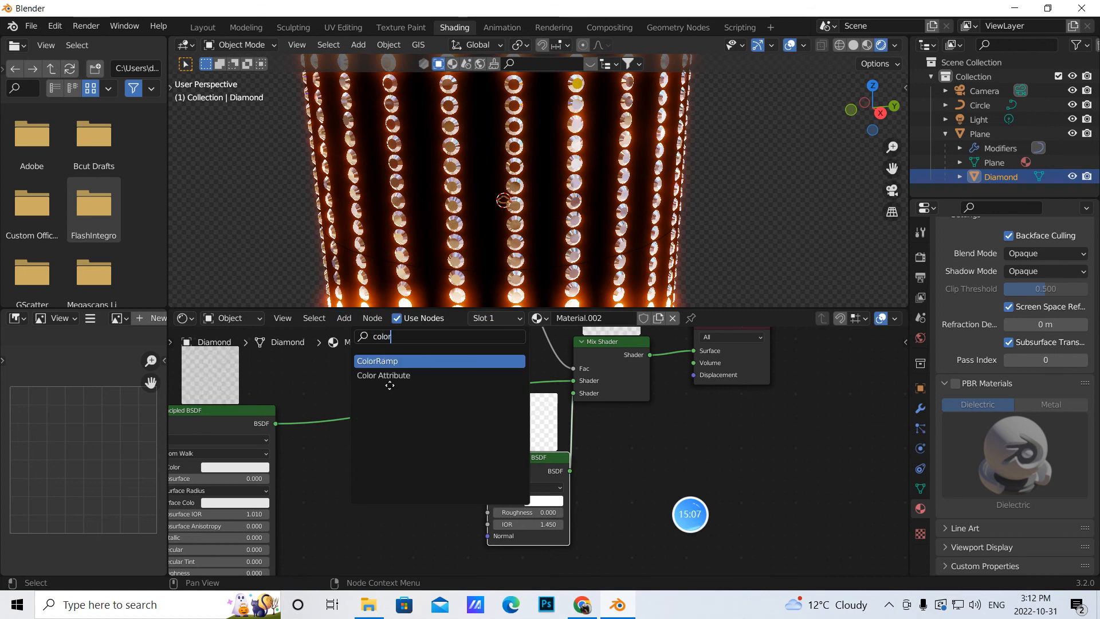
key("Return")
left_click(397, 522)
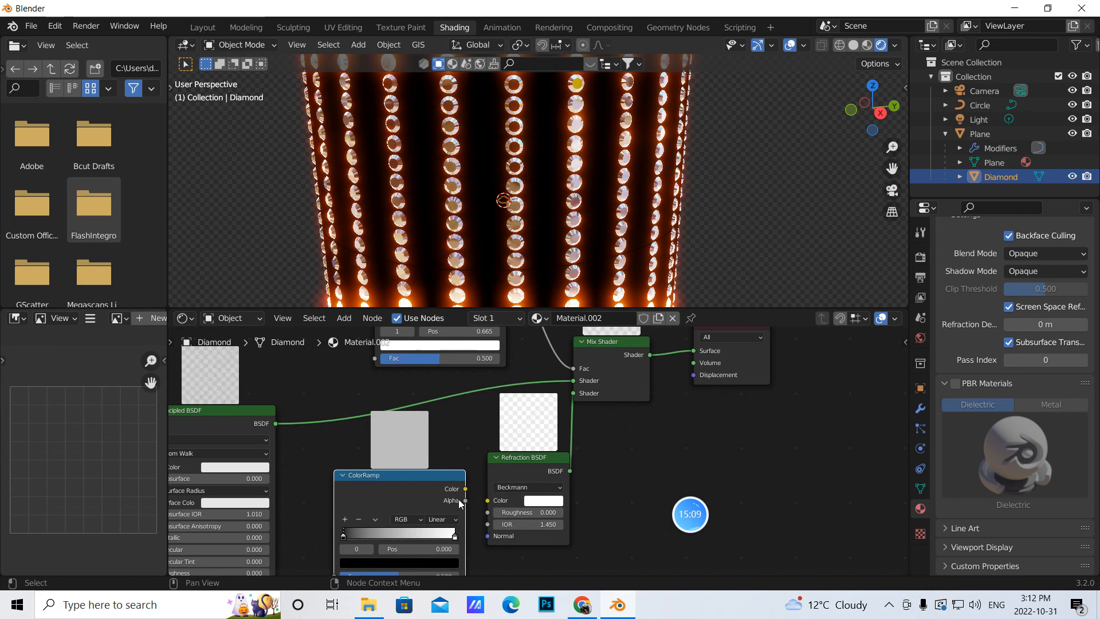
left_click_drag(466, 488, 489, 500)
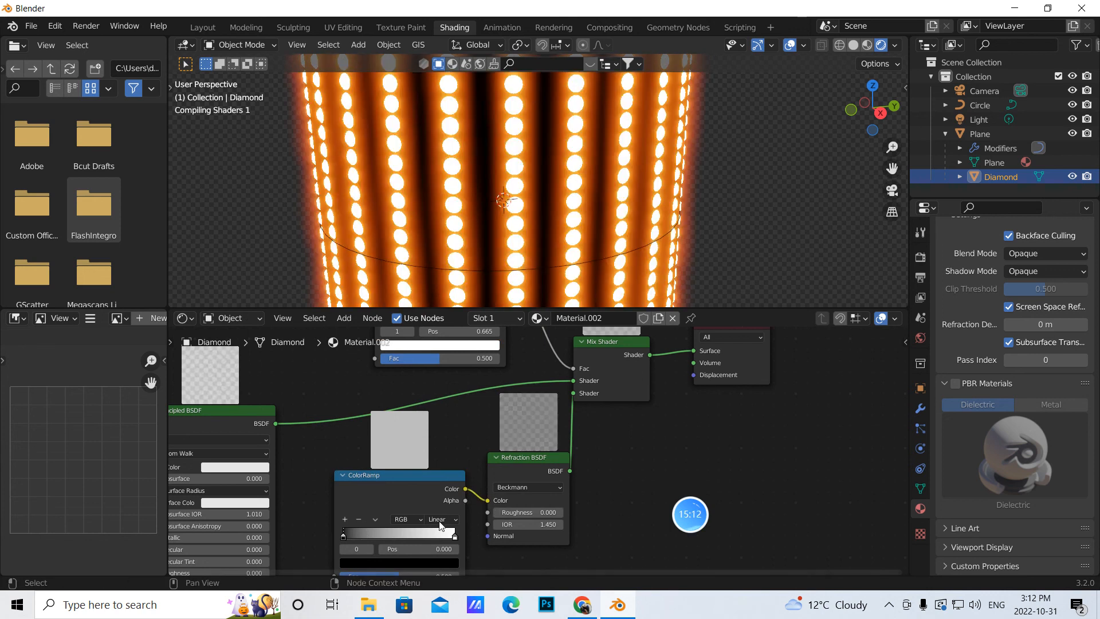
- Colour the refraction ColorRamp's first stop bright orange and its last stop bright blue
left_click(370, 564)
left_click_drag(433, 483, 434, 407)
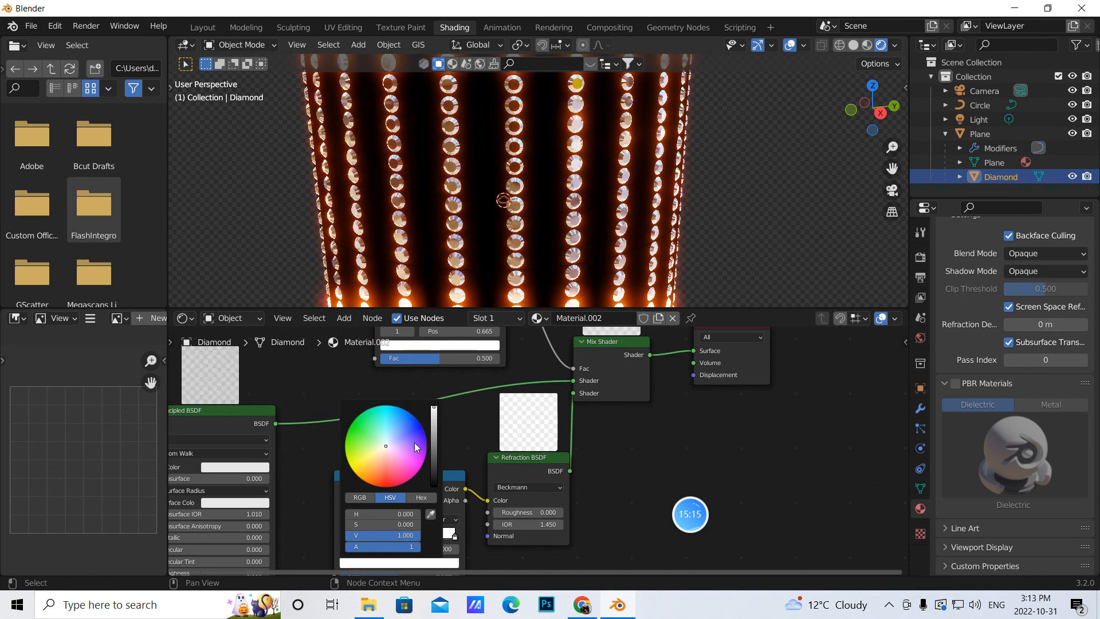
left_click(373, 484)
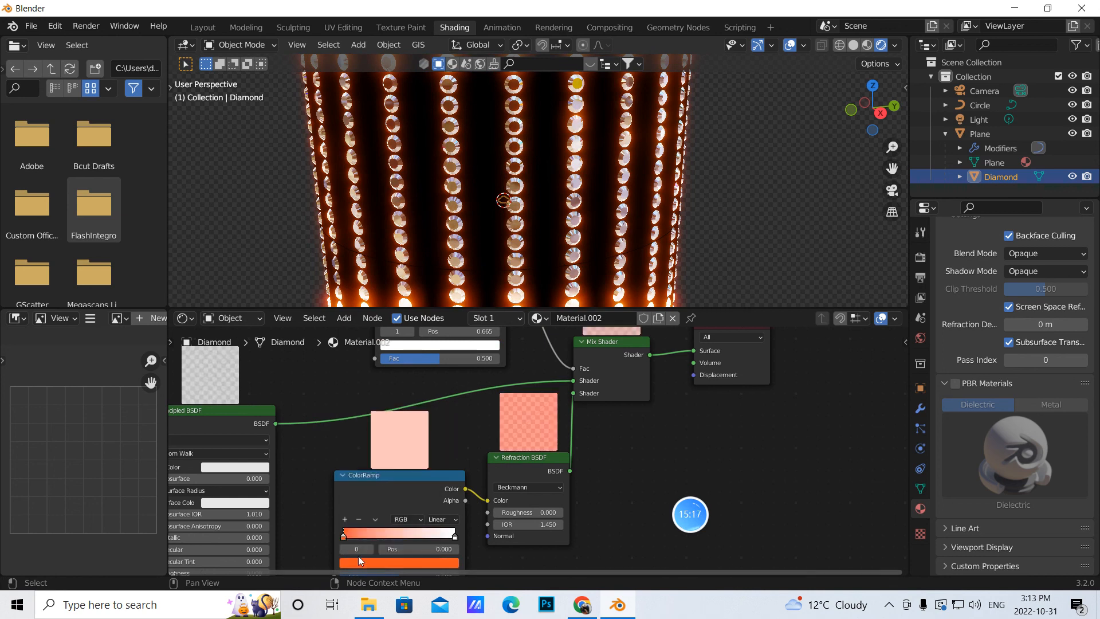
left_click(456, 536)
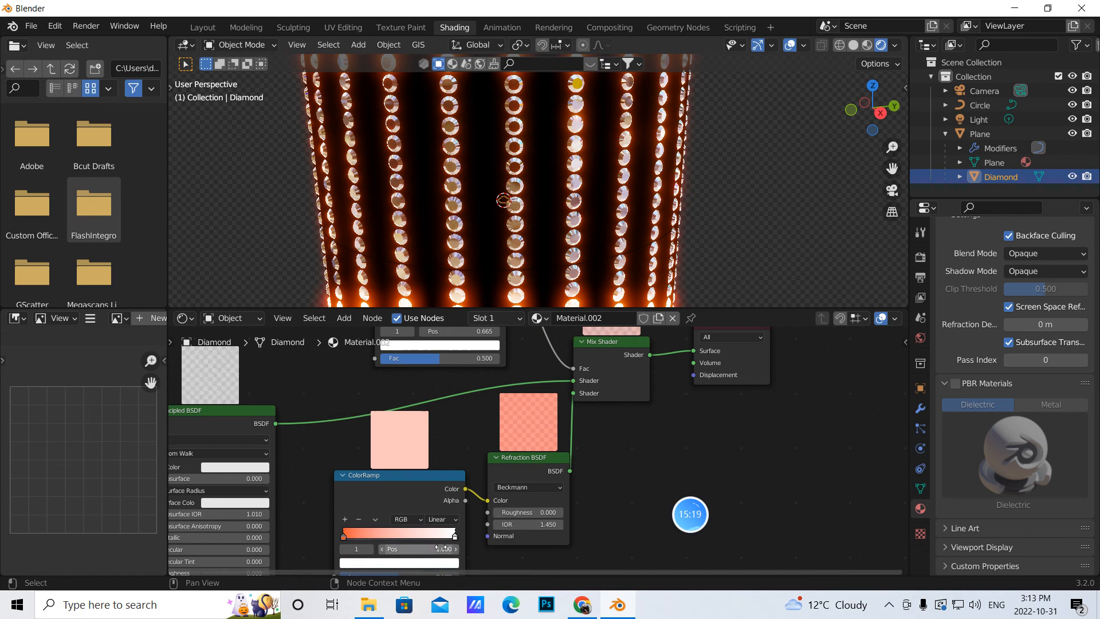
left_click(421, 563)
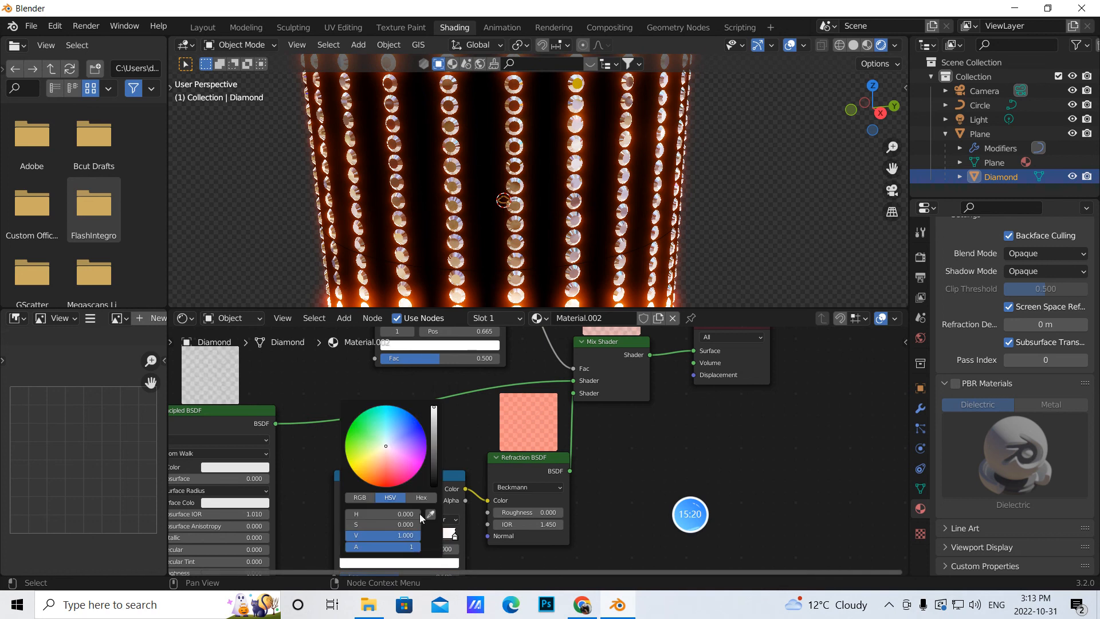
left_click(413, 421)
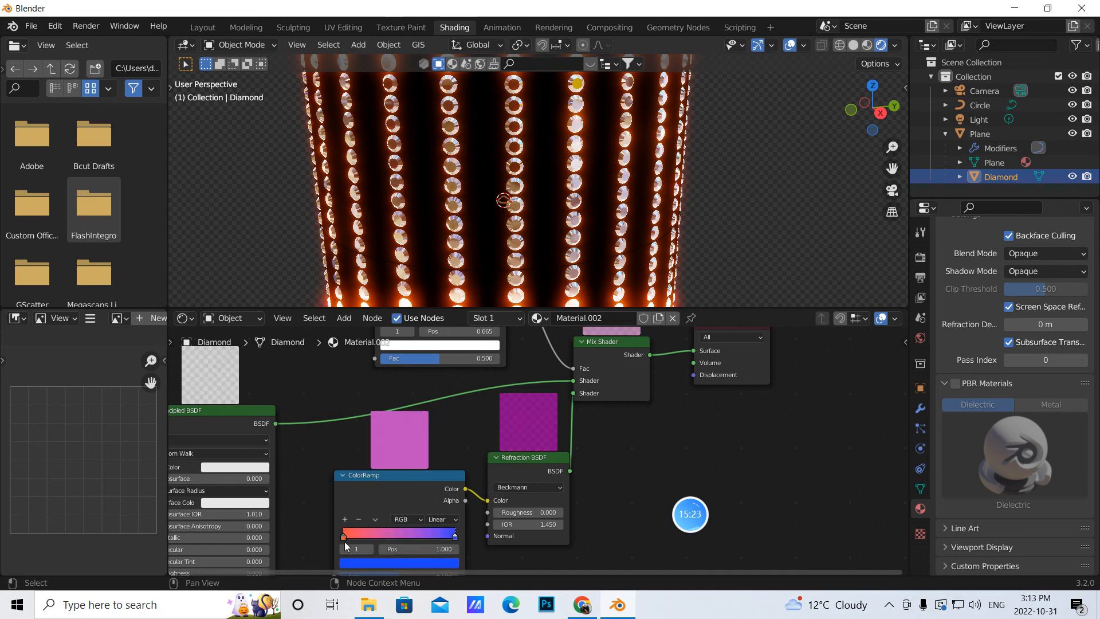
- Add a middle stop at position 0.5 to the refraction ColorRamp and make it bright green
left_click(345, 518)
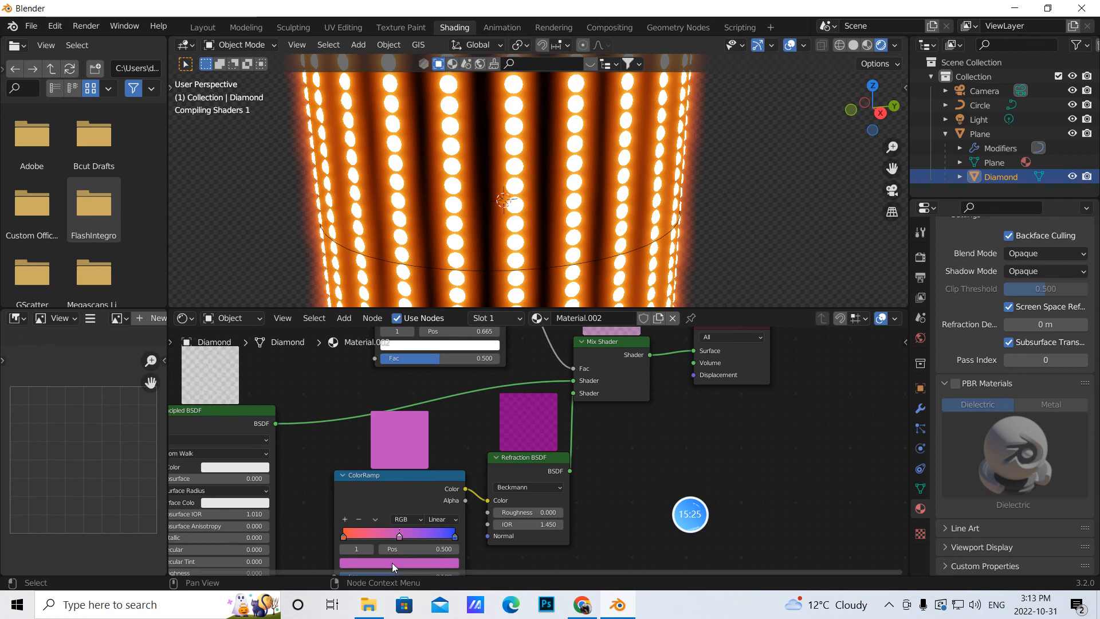
left_click(395, 562)
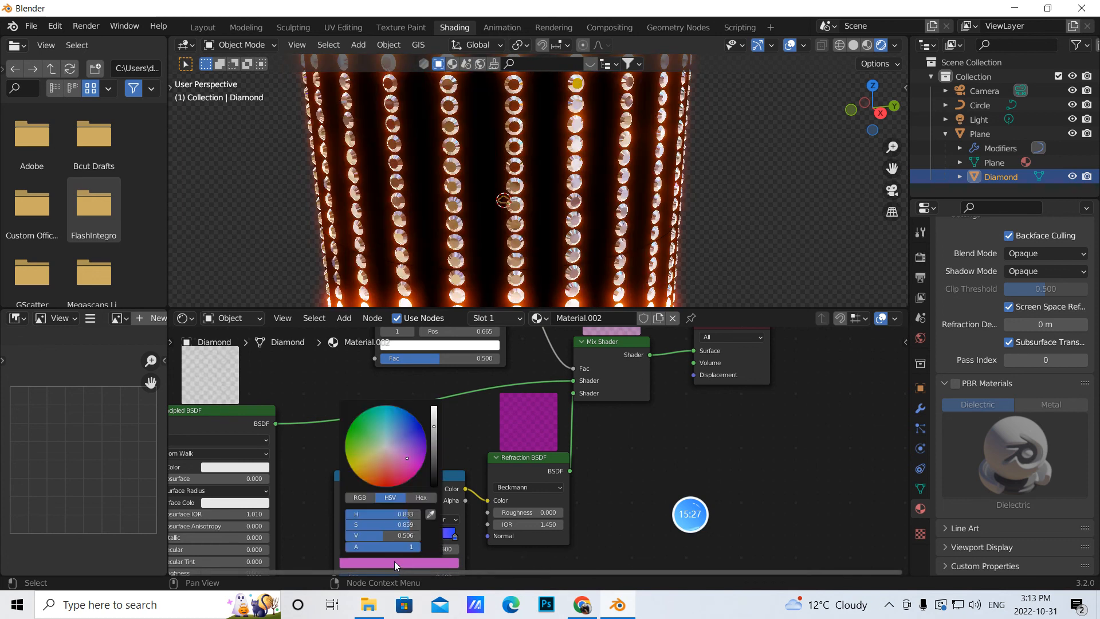
left_click(358, 422)
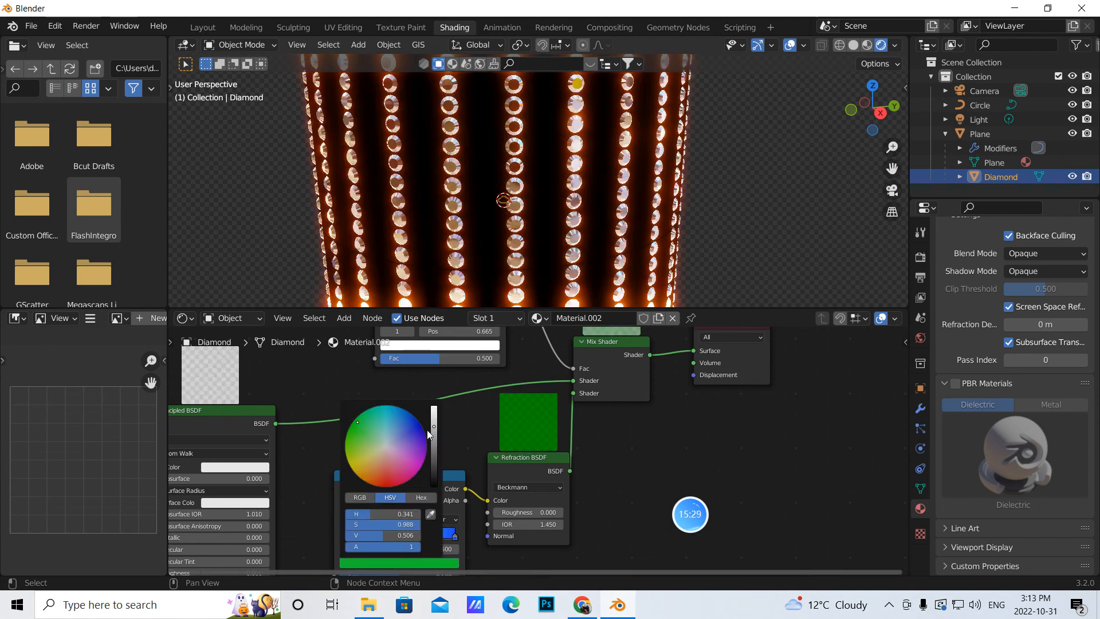
left_click_drag(434, 431, 434, 409)
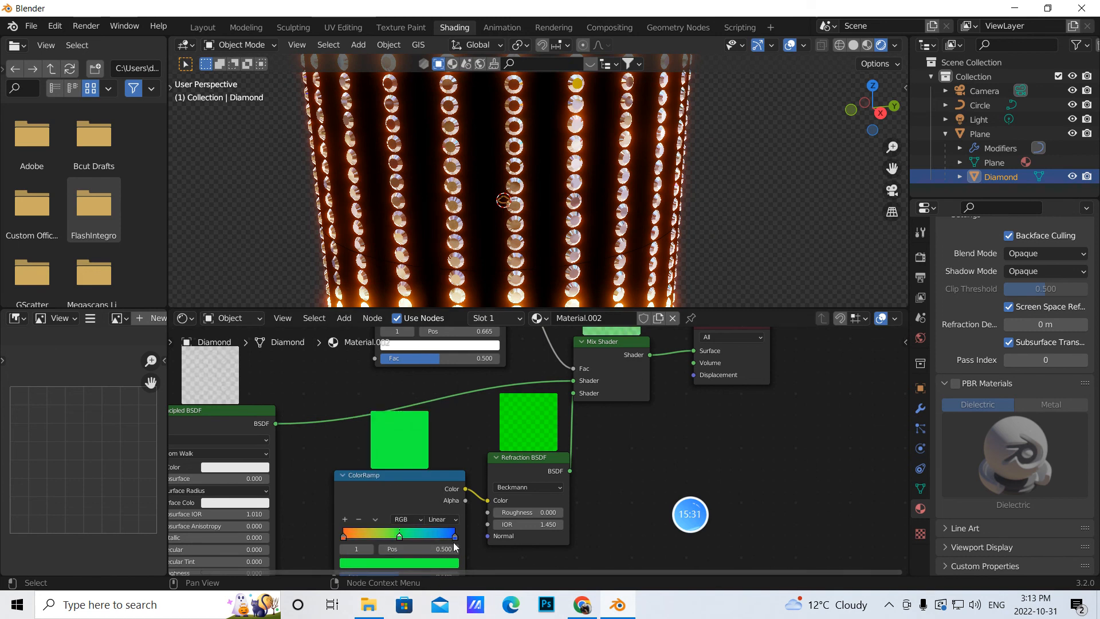
left_click(457, 537)
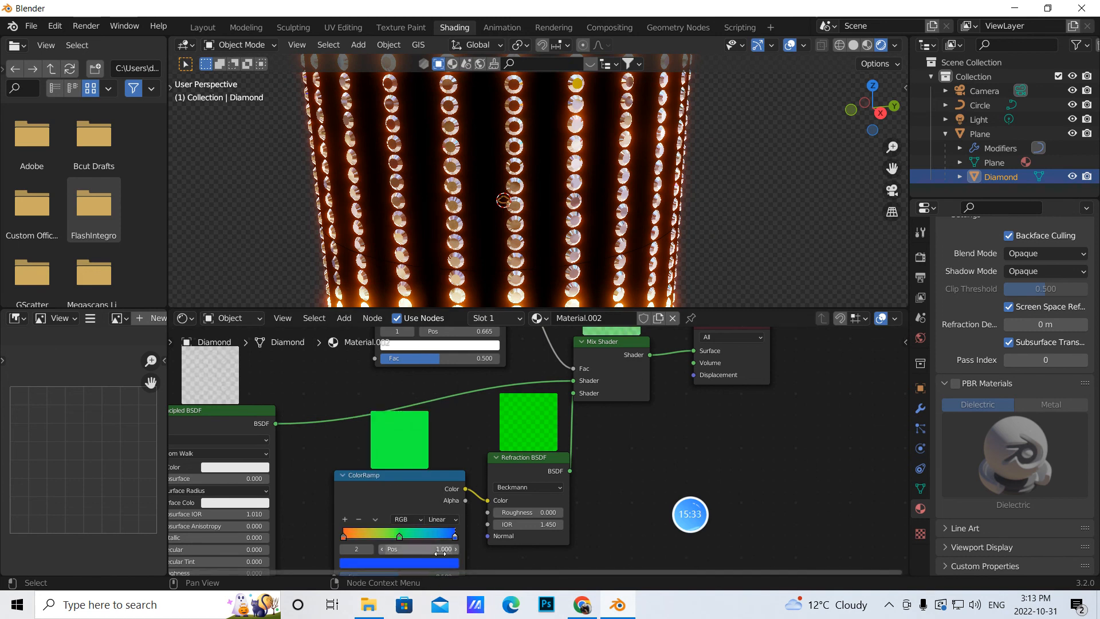
left_click(422, 563)
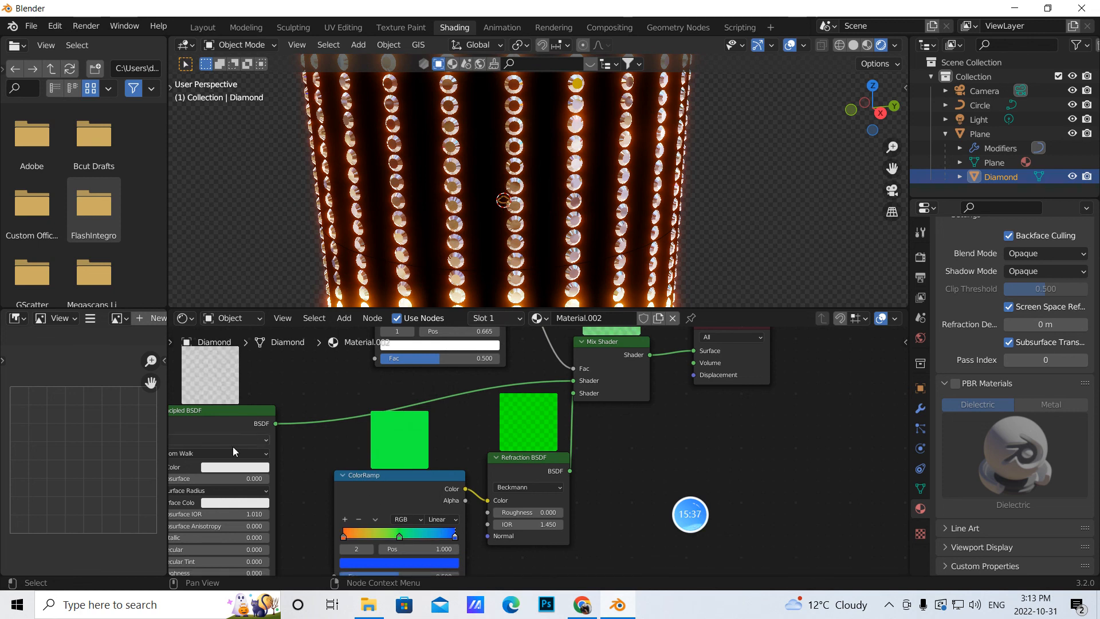
- Move the Principled BSDF aside to make room, then add a Fresnel node and connect its Fac output to the refraction ColorRamp's Fac input
middle_click_drag(603, 475, 734, 437)
left_click_drag(349, 376, 252, 396)
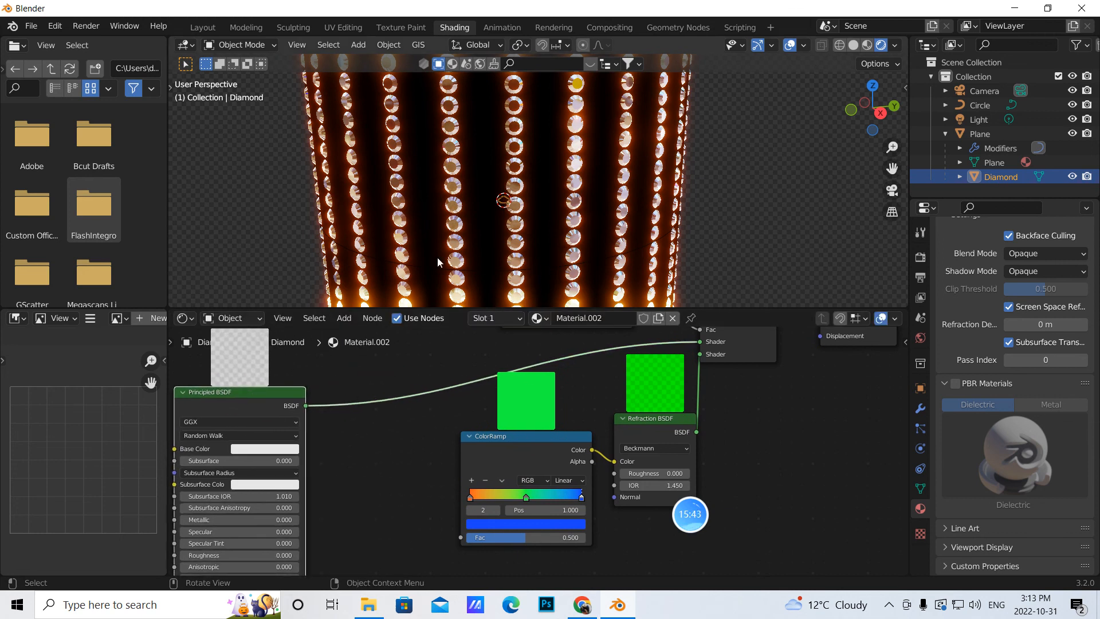
left_click(347, 323)
left_click(352, 335)
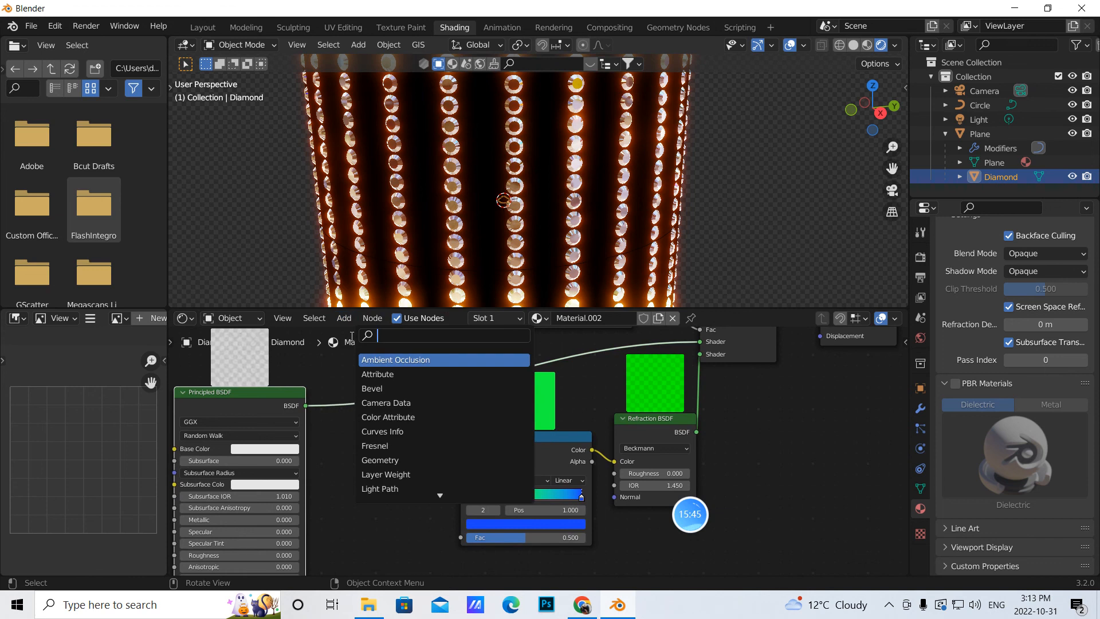
type("frenel")
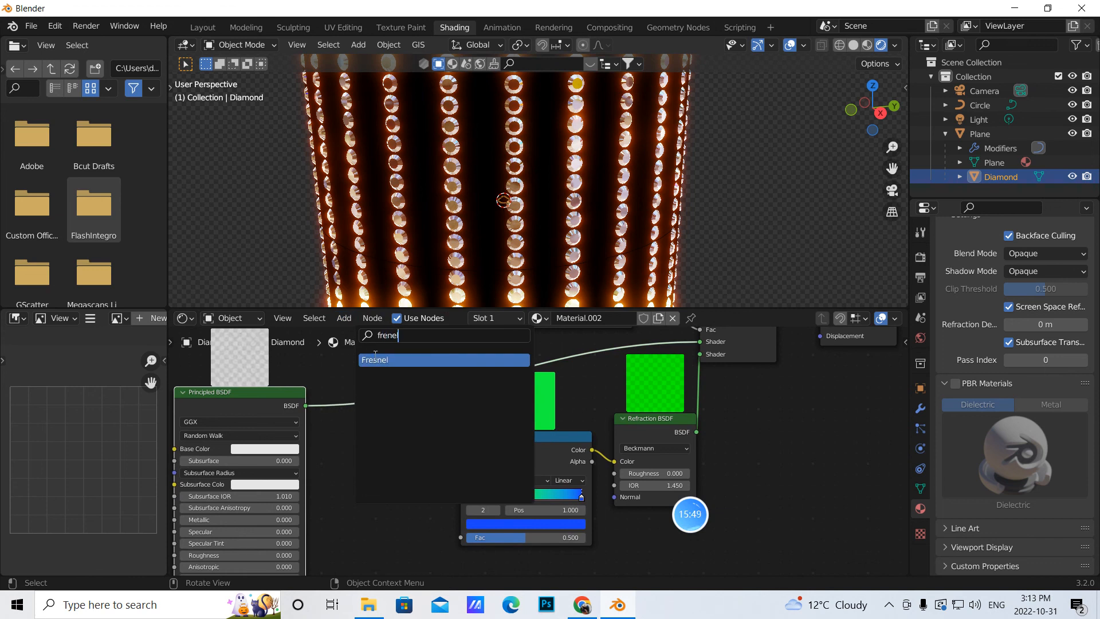
left_click(375, 357)
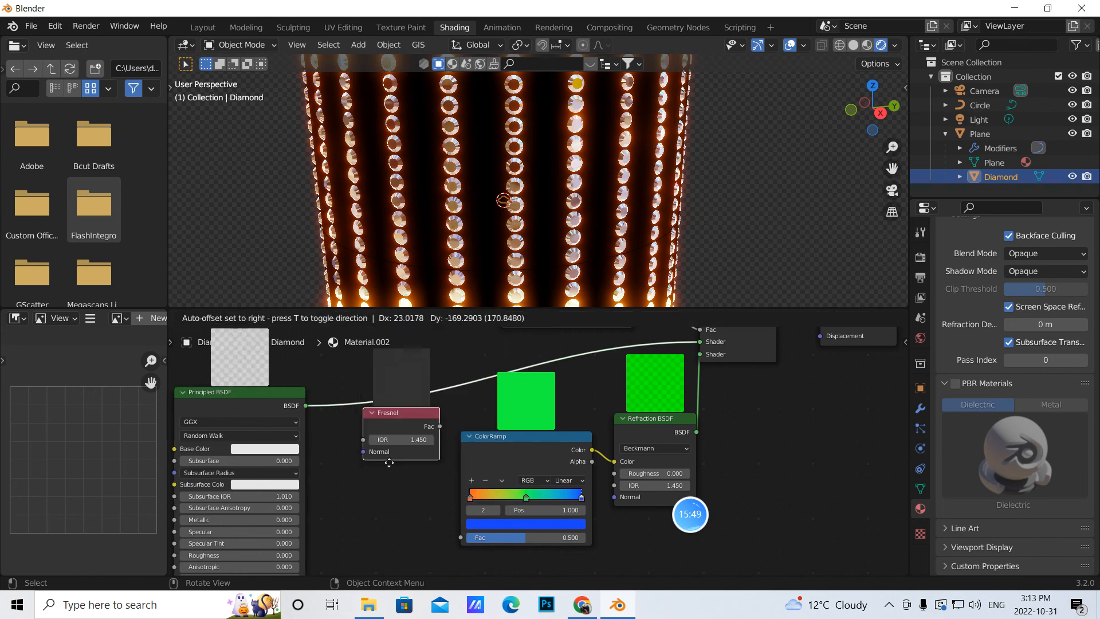
left_click(414, 504)
left_click_drag(416, 494, 463, 538)
- Set the Fresnel node's IOR to 1.3
left_click(376, 507)
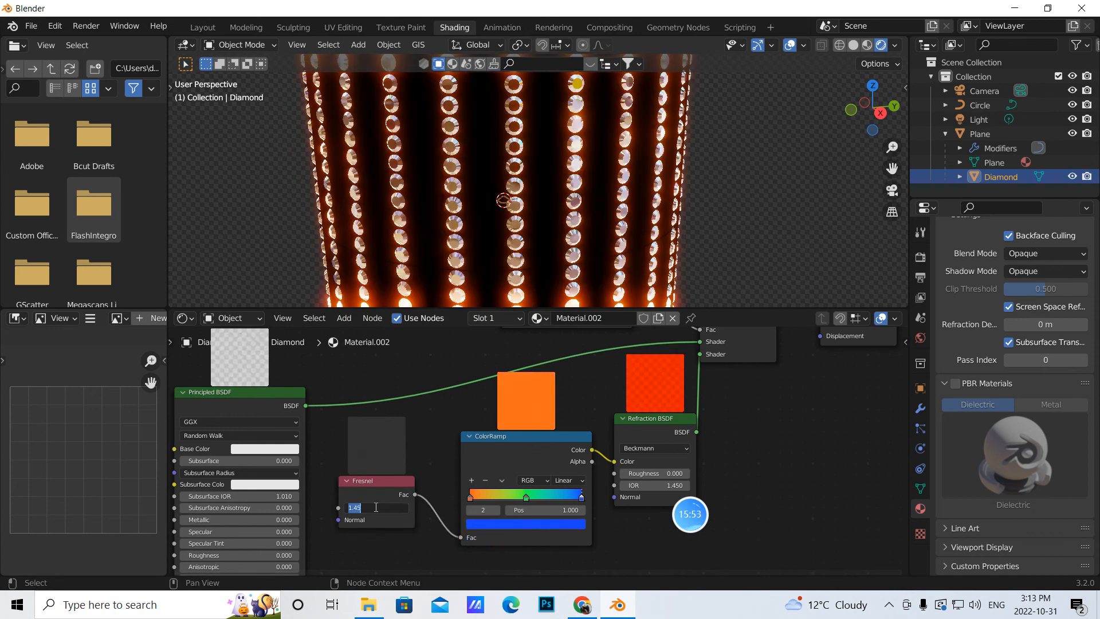
type("1.3")
key("Return")
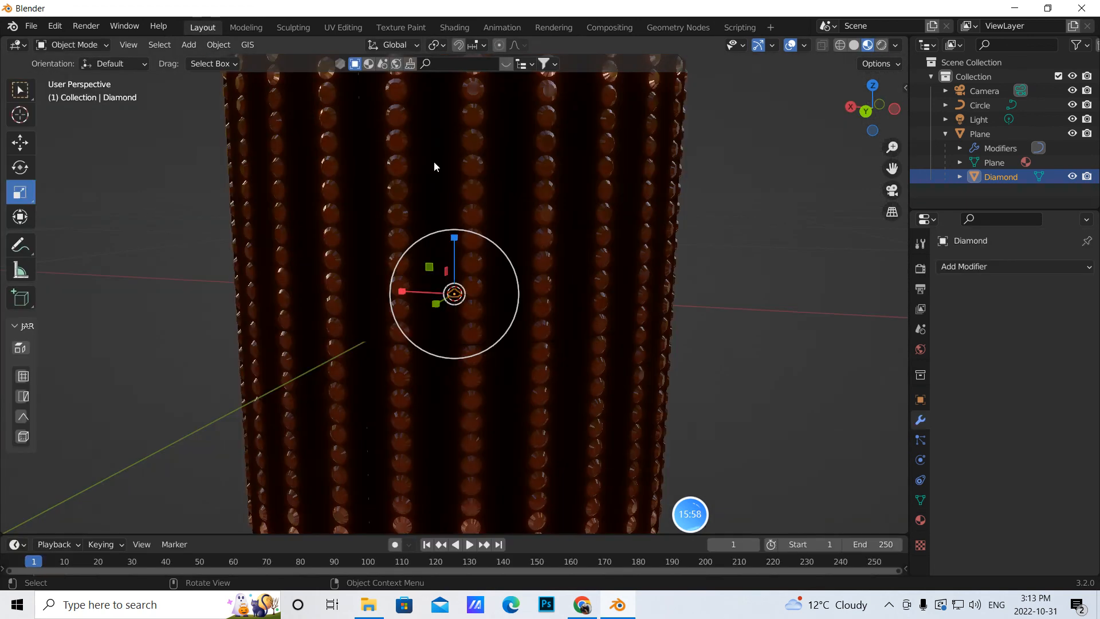
- Show the model in the Layout workspace with Rendered viewport shading and examine the diamond rows up close from different angles
left_click(210, 29)
left_click(882, 45)
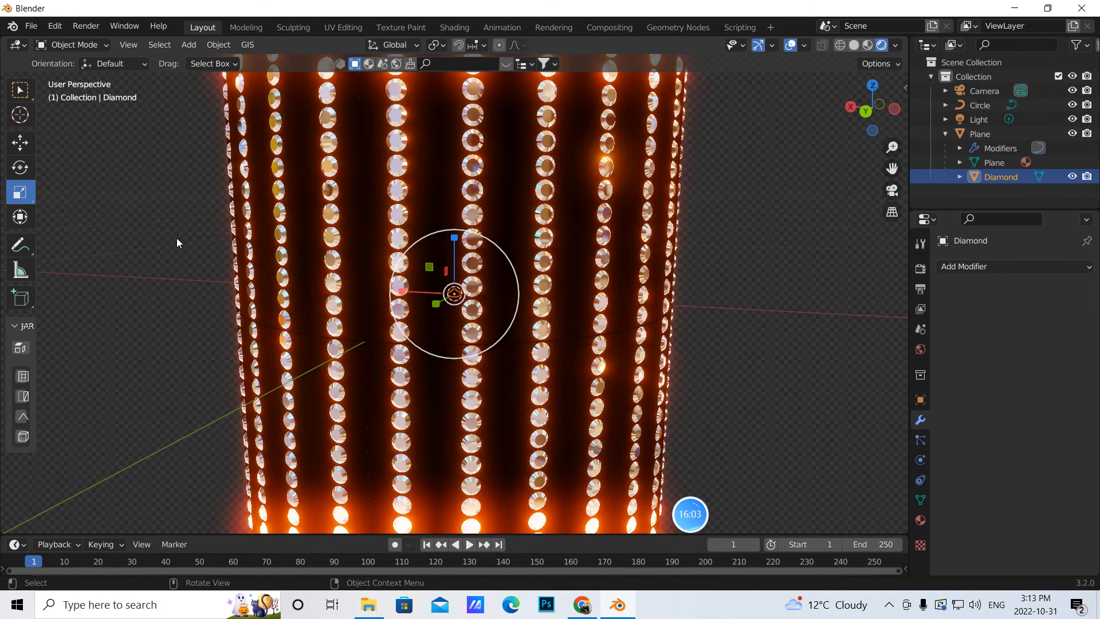
key("w")
middle_click_drag(517, 353, 464, 355)
scroll(440, 351, "up", 4)
scroll(449, 355, "down", 1)
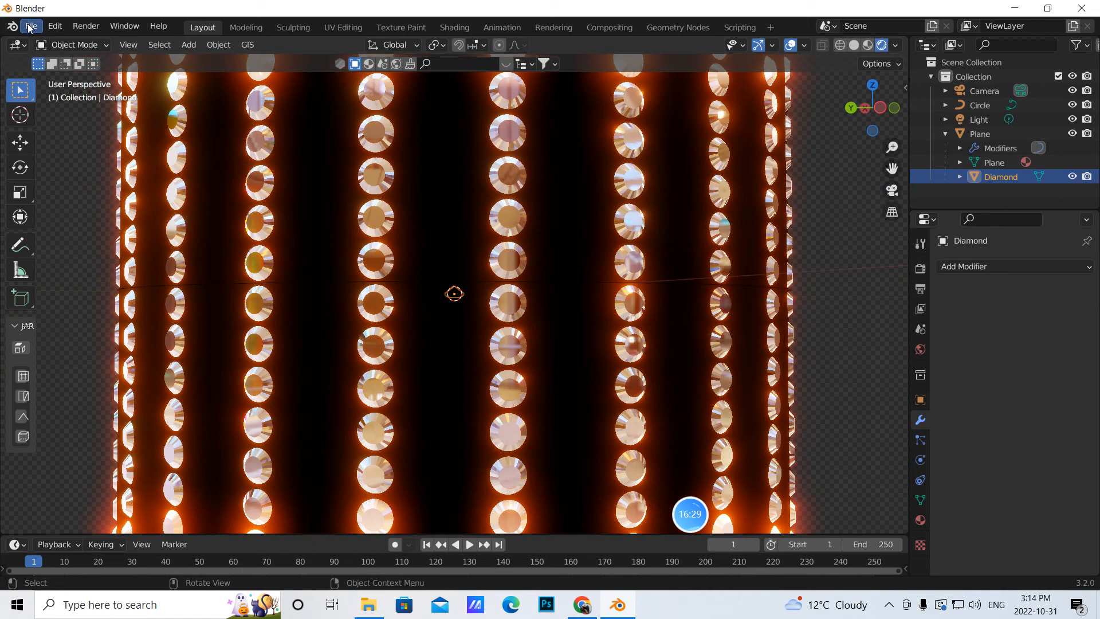
left_click(31, 25)
mouse_move(509, 360)
middle_mouse_down()
mouse_move(511, 381)
mouse_move(497, 373)
middle_mouse_up()
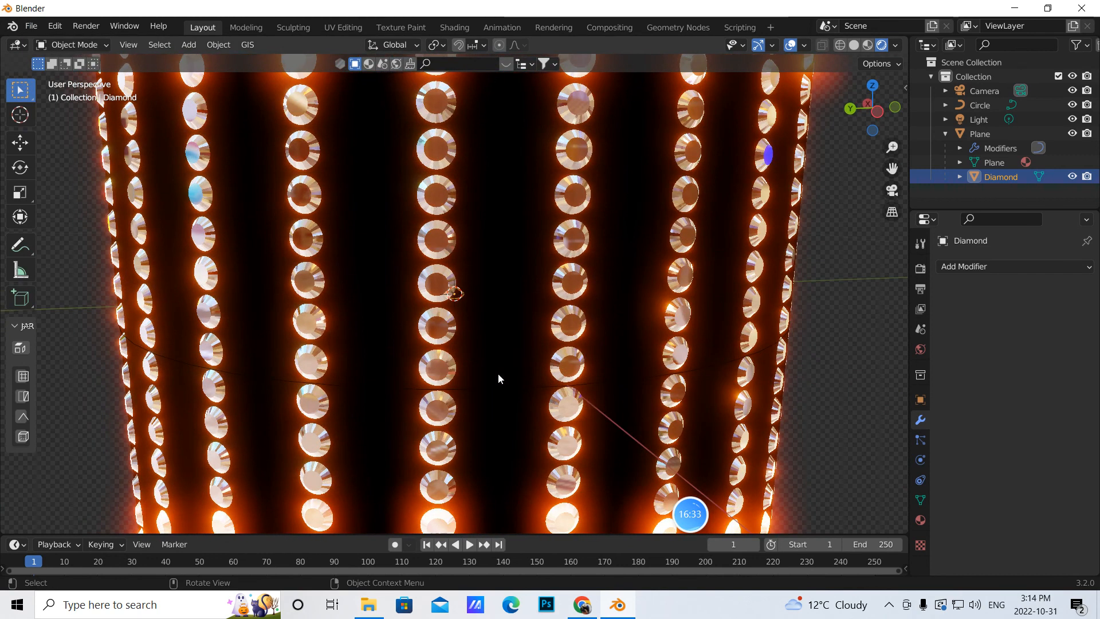